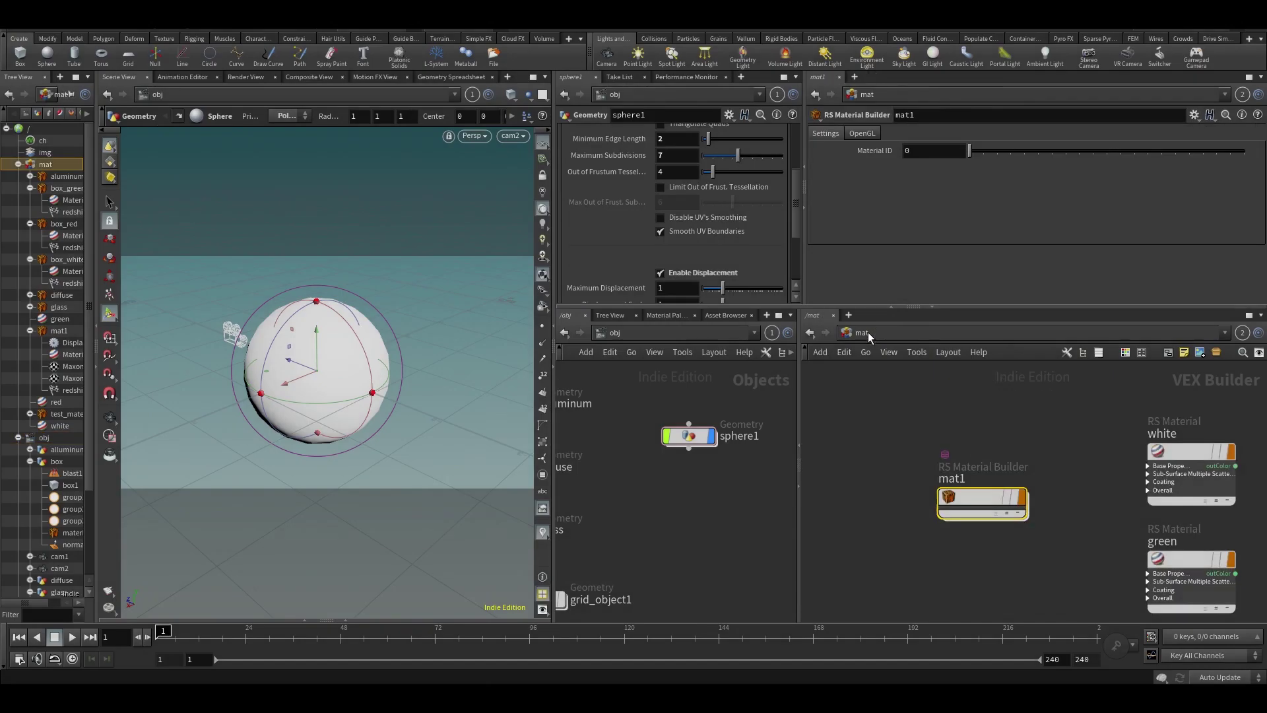
Go to the /out network and select the lights_rop render node.
left_click(869, 332)
left_click(904, 404)
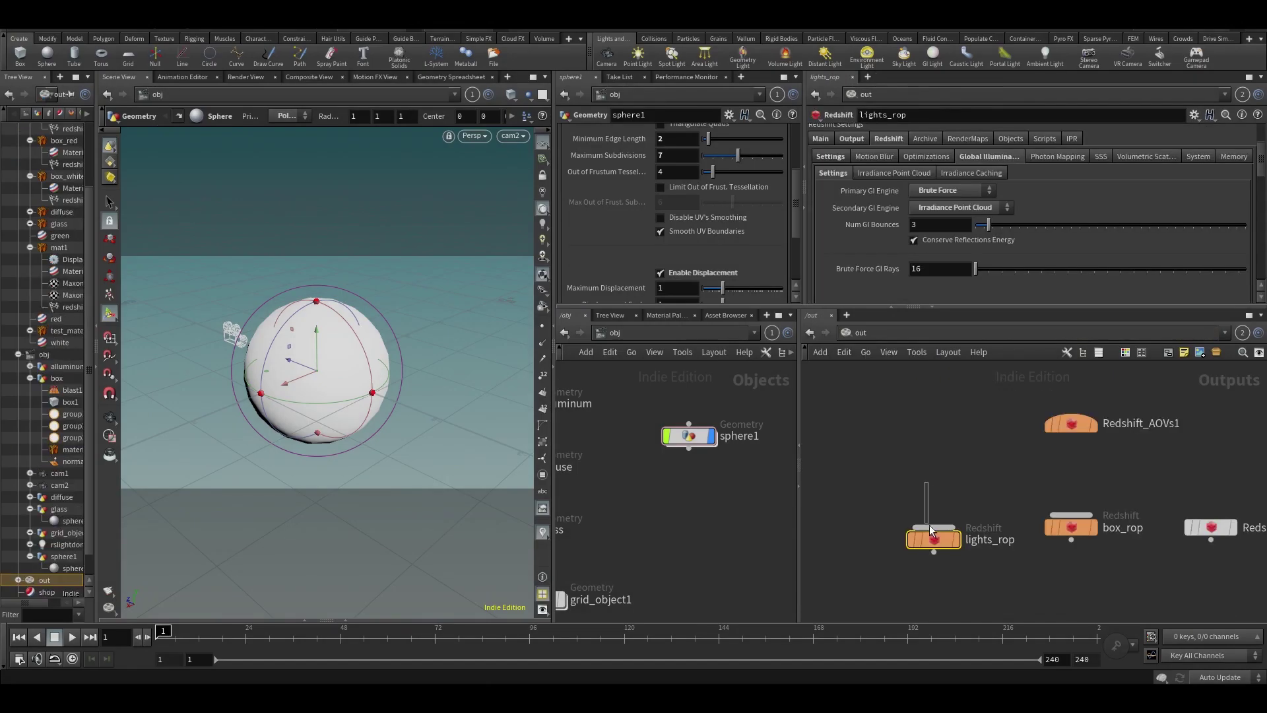
middle_click_drag(970, 448, 957, 434)
left_click_drag(899, 462, 916, 579)
Set lights_rop's Common File Prefix to $HIP/render/sphererender.exr and save the scene.
left_click(853, 140)
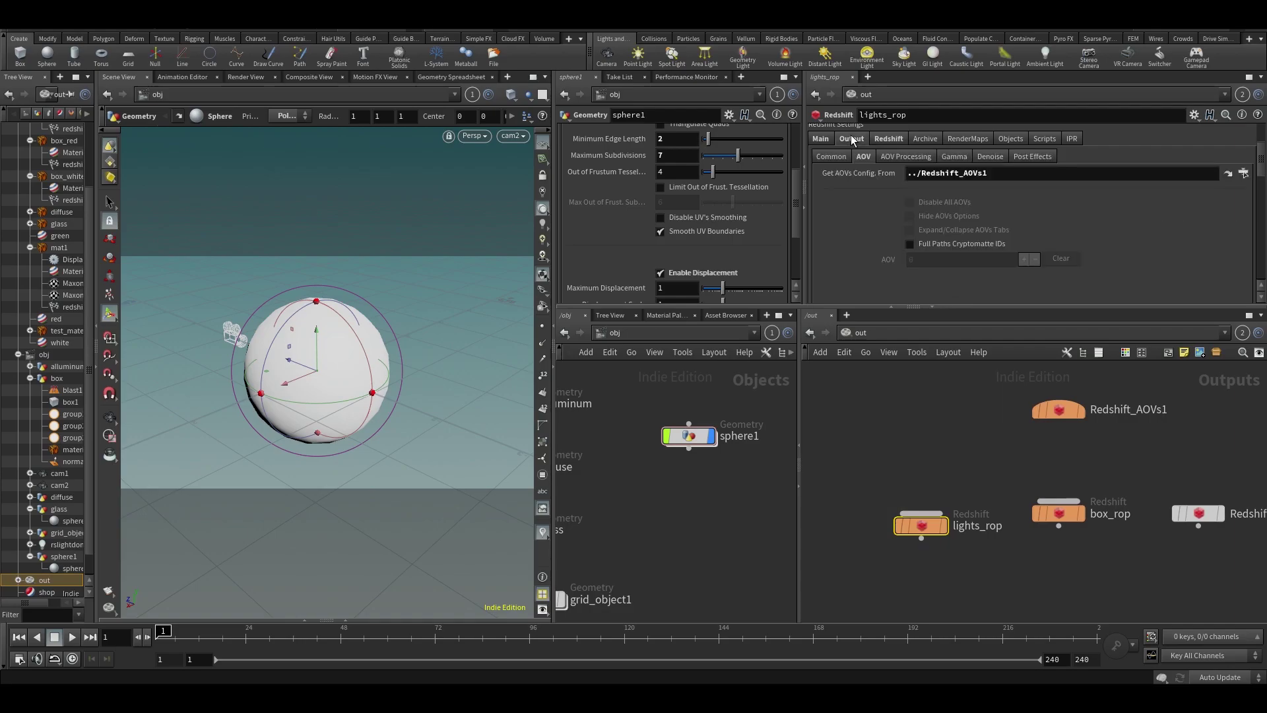
left_click(829, 157)
scroll(845, 173, "down", 1)
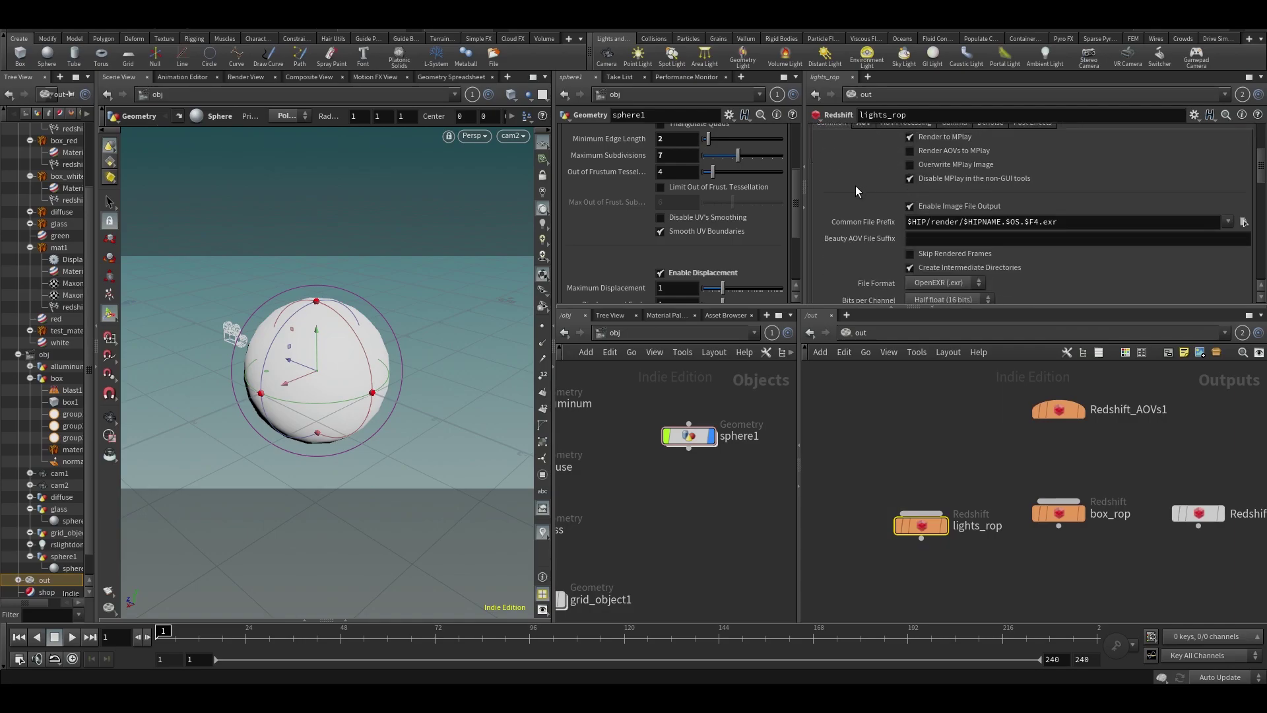
left_click(926, 223)
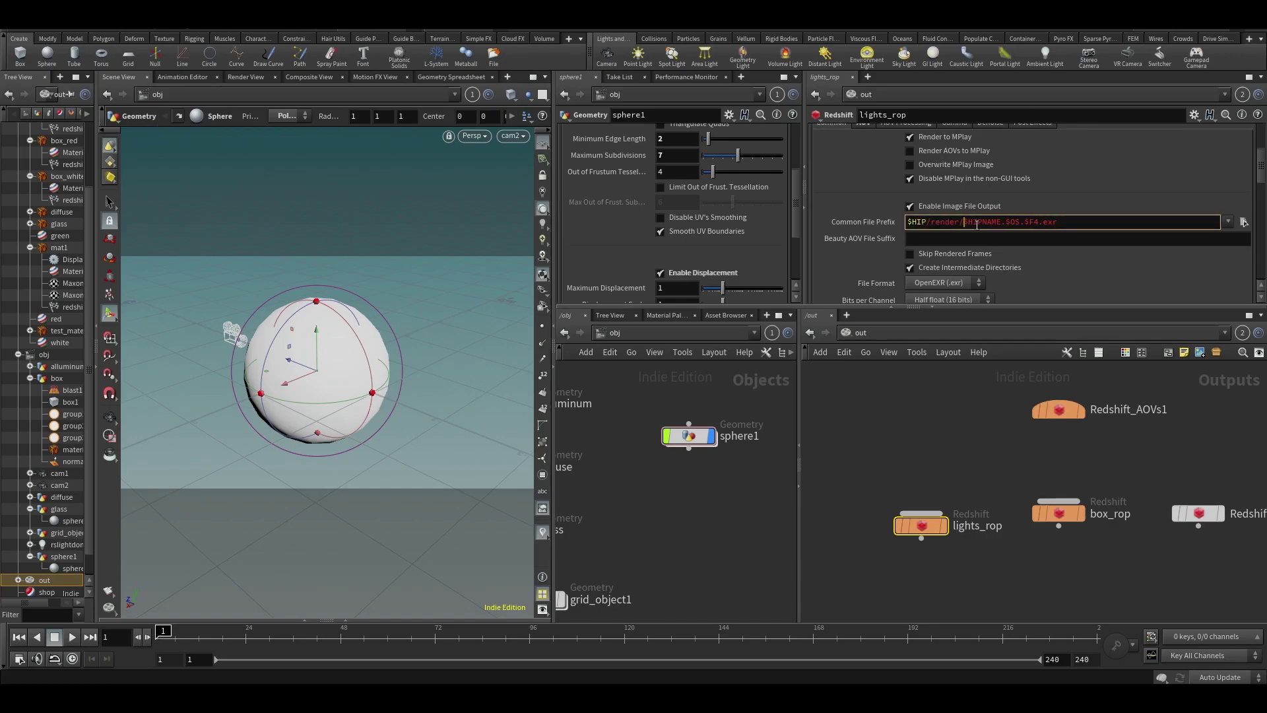
key("shift+End")
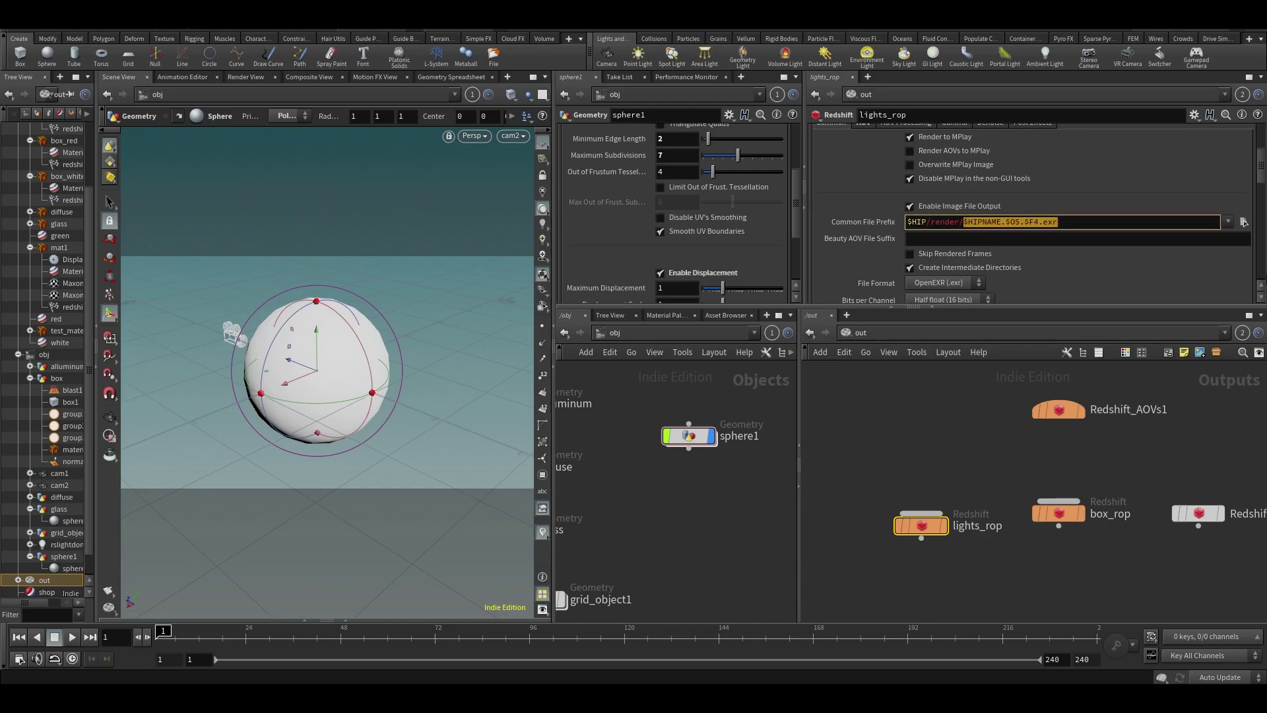
type("sphererender.exr")
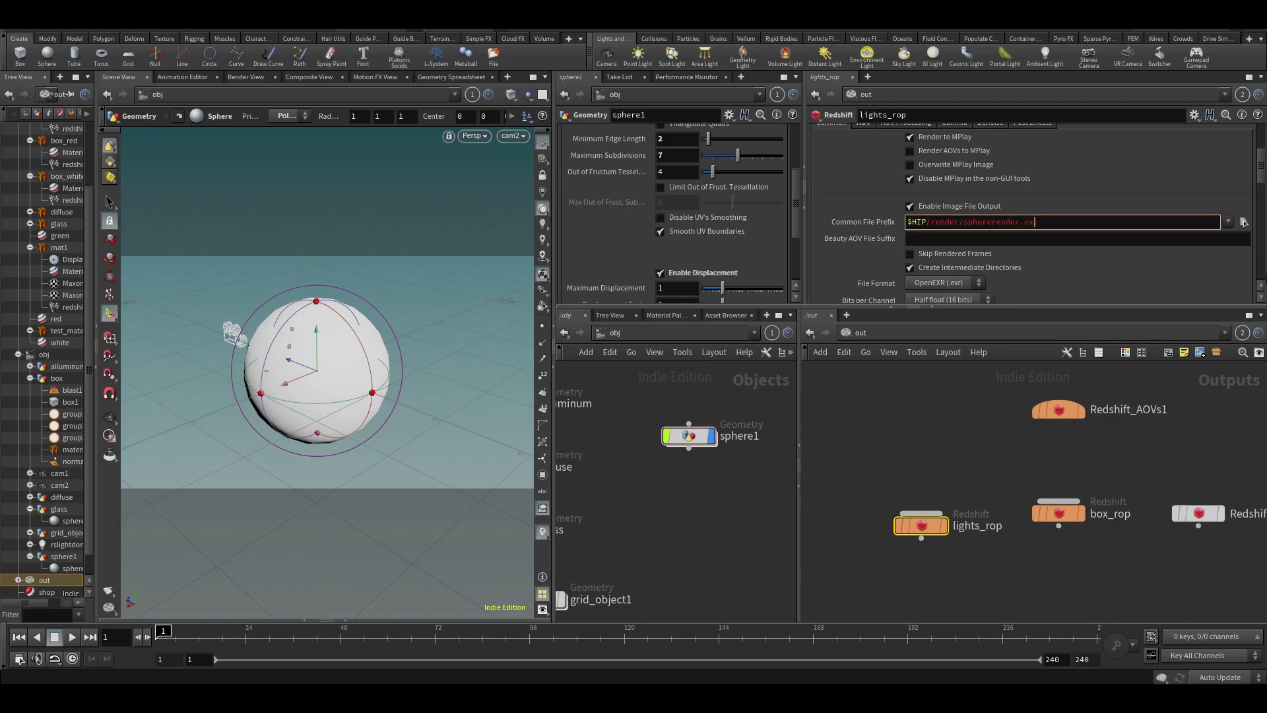
key("Return")
key("ctrl+s")
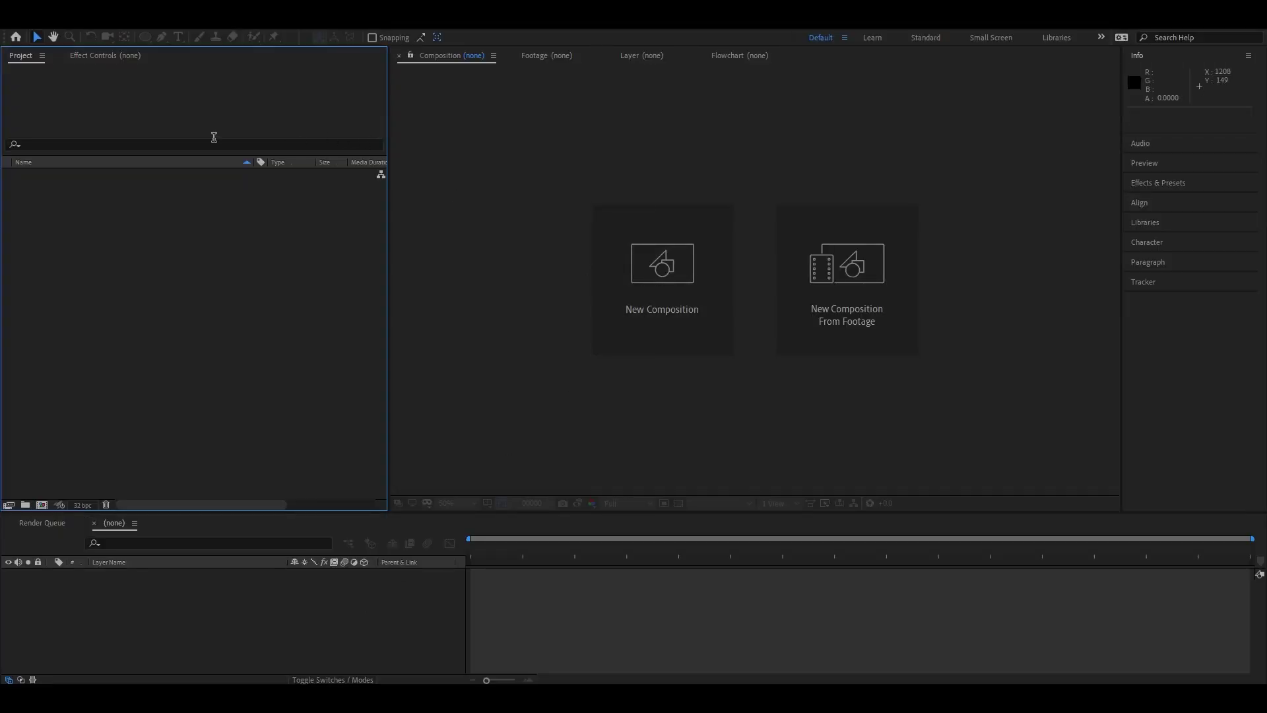
Create a new 1920×1080 composition with the aspect ratio lock turned off.
left_click(112, 14)
left_click(99, 33)
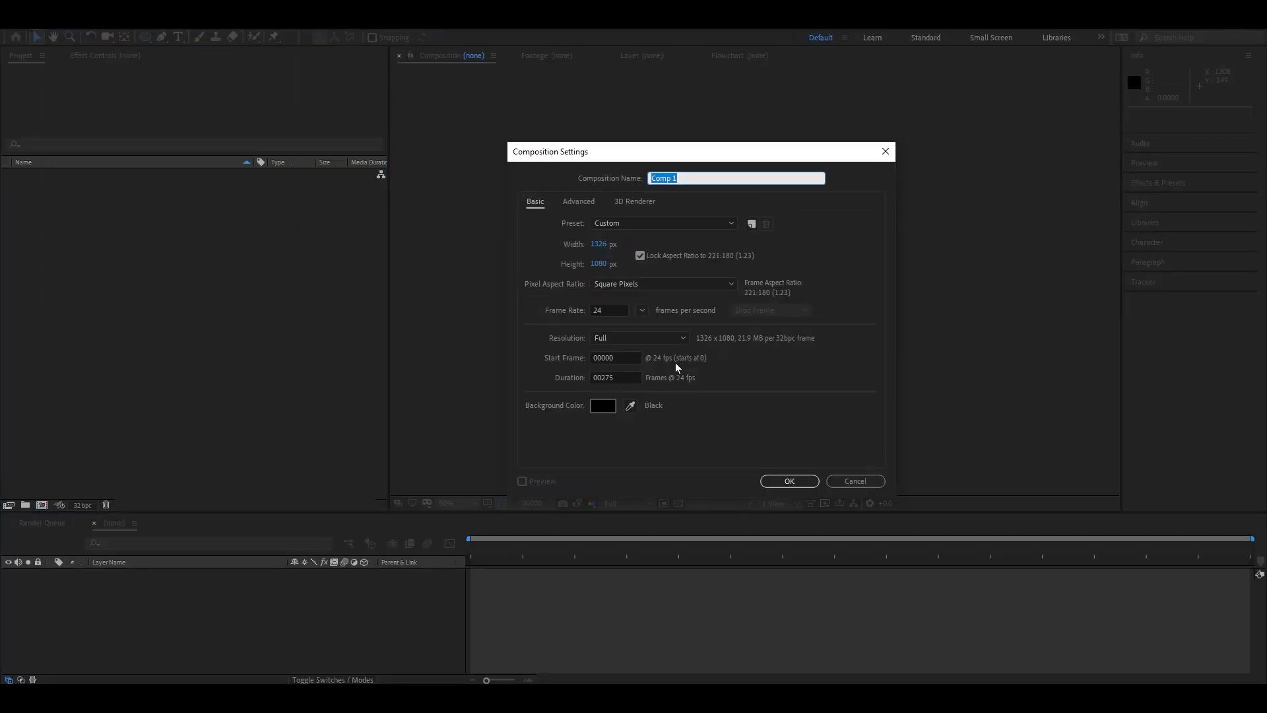
left_click(644, 257)
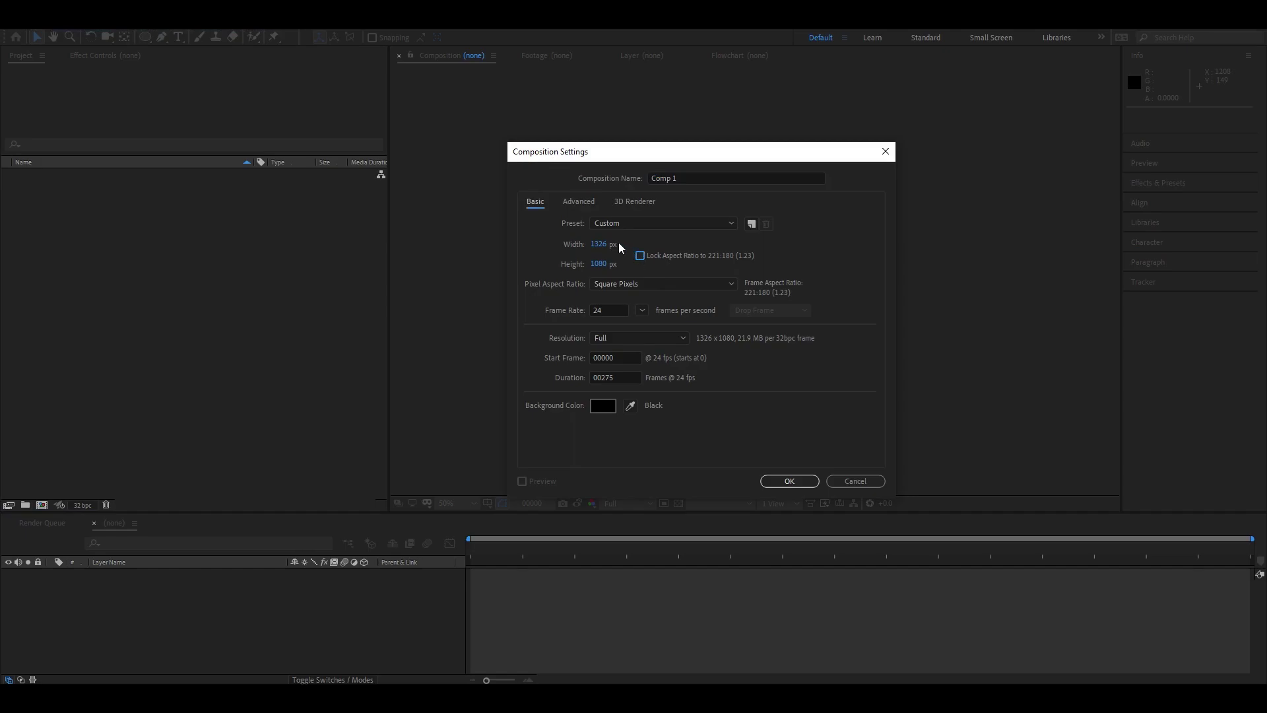
left_click(598, 244)
type("1")
type("1920")
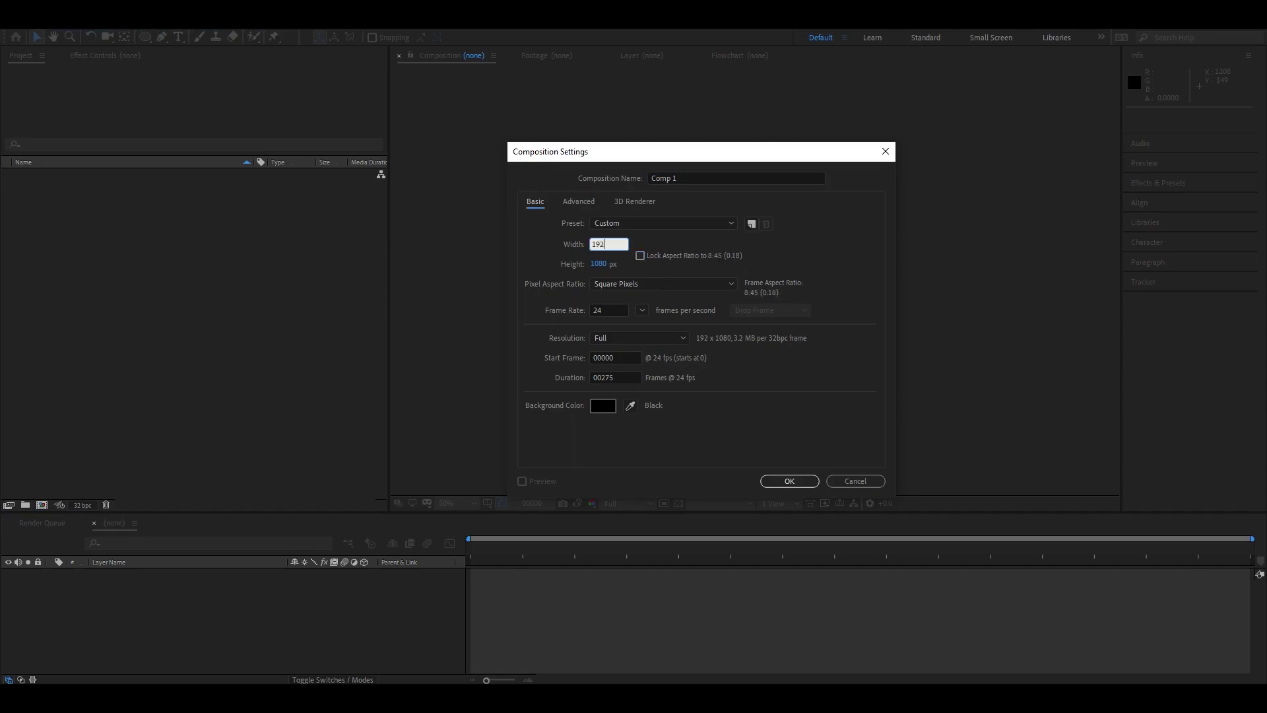
key("Tab")
key("Return")
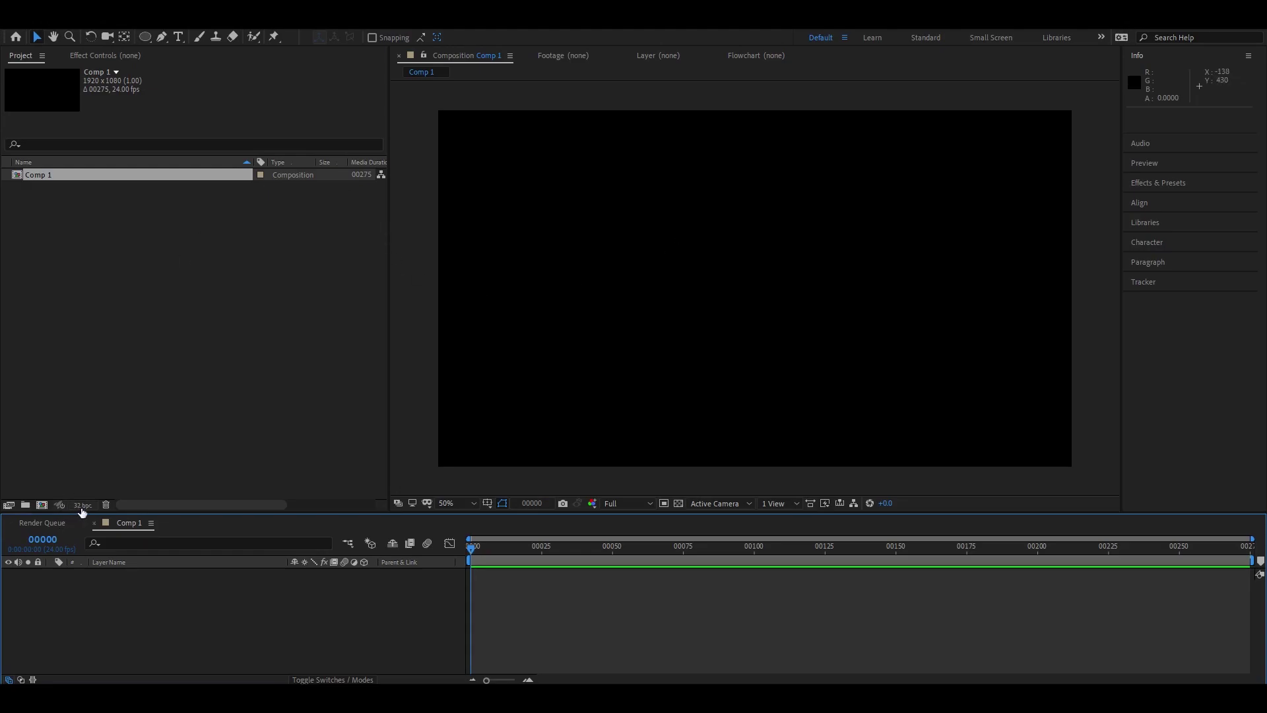
Set the project to 8 bpc and draw a white circle at the composition centre.
left_click(82, 505, "alt")
left_click(146, 37)
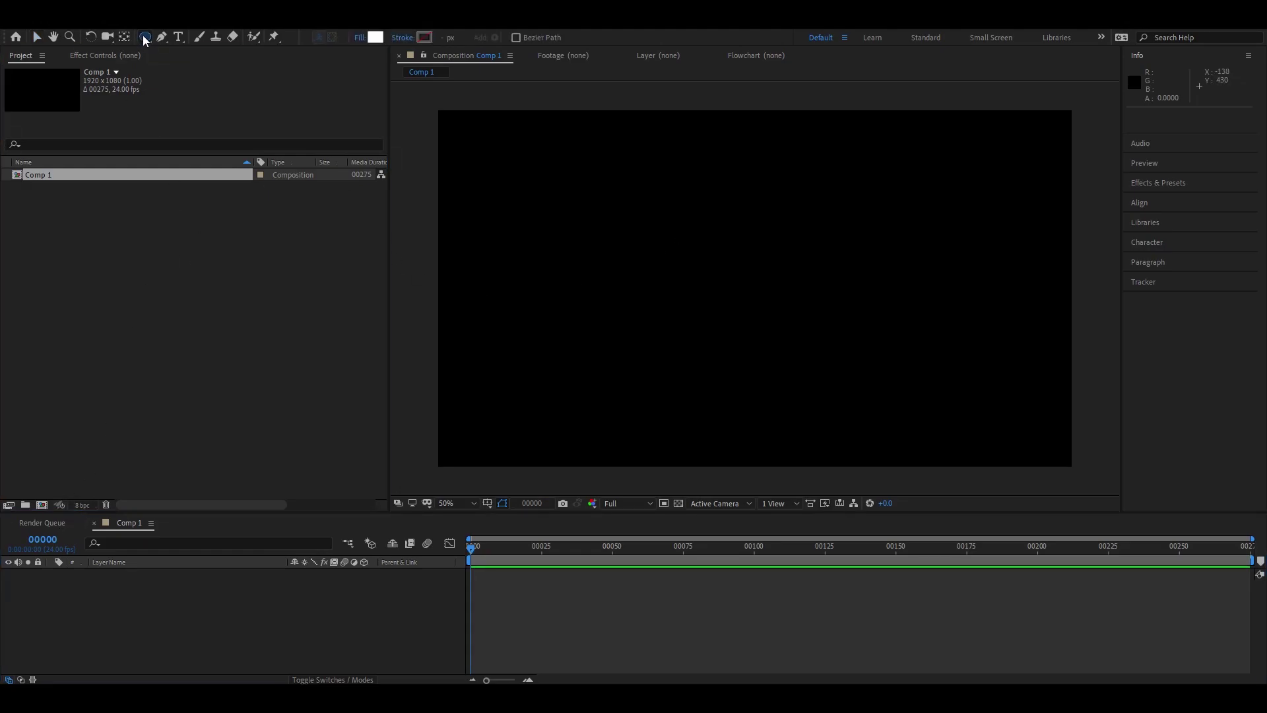
mouse_move(705, 227)
left_mouse_down()
mouse_move(753, 287)
mouse_move(815, 332)
mouse_move(816, 349)
left_mouse_up()
key("v")
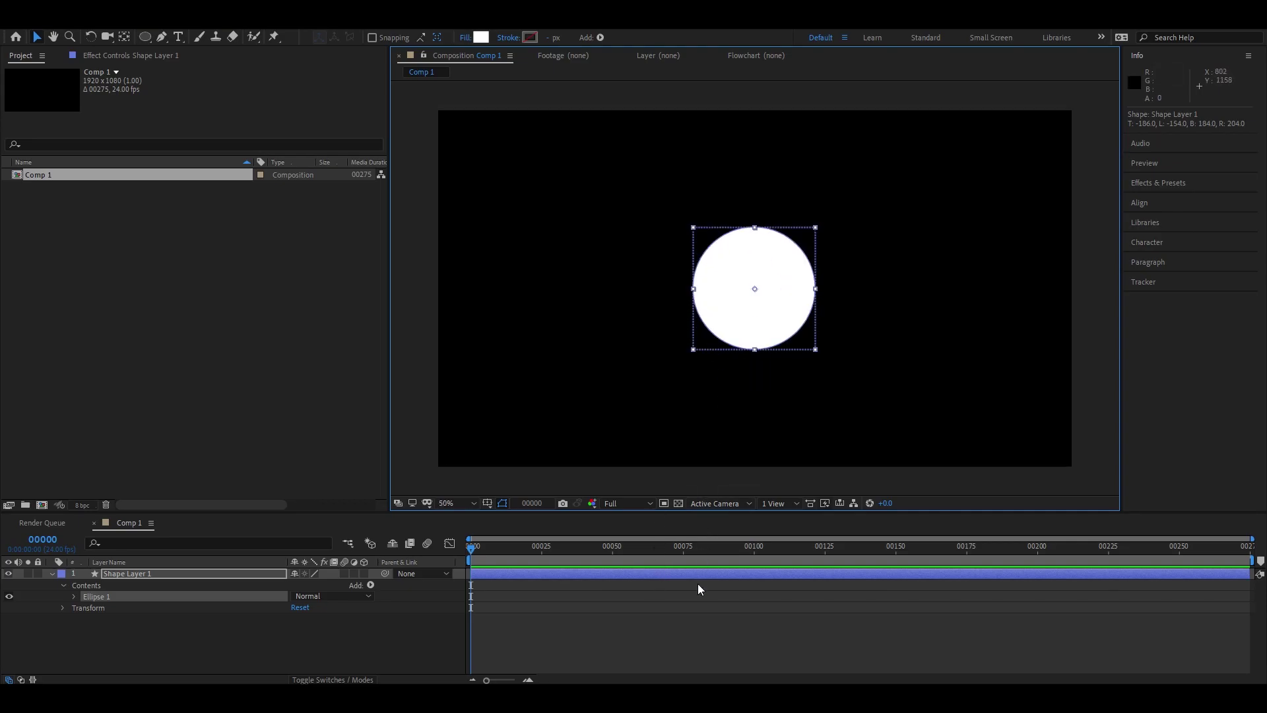
Add a full-frame black solid and apply a Gradient Ramp effect to it.
left_click(693, 612)
key("ctrl+y")
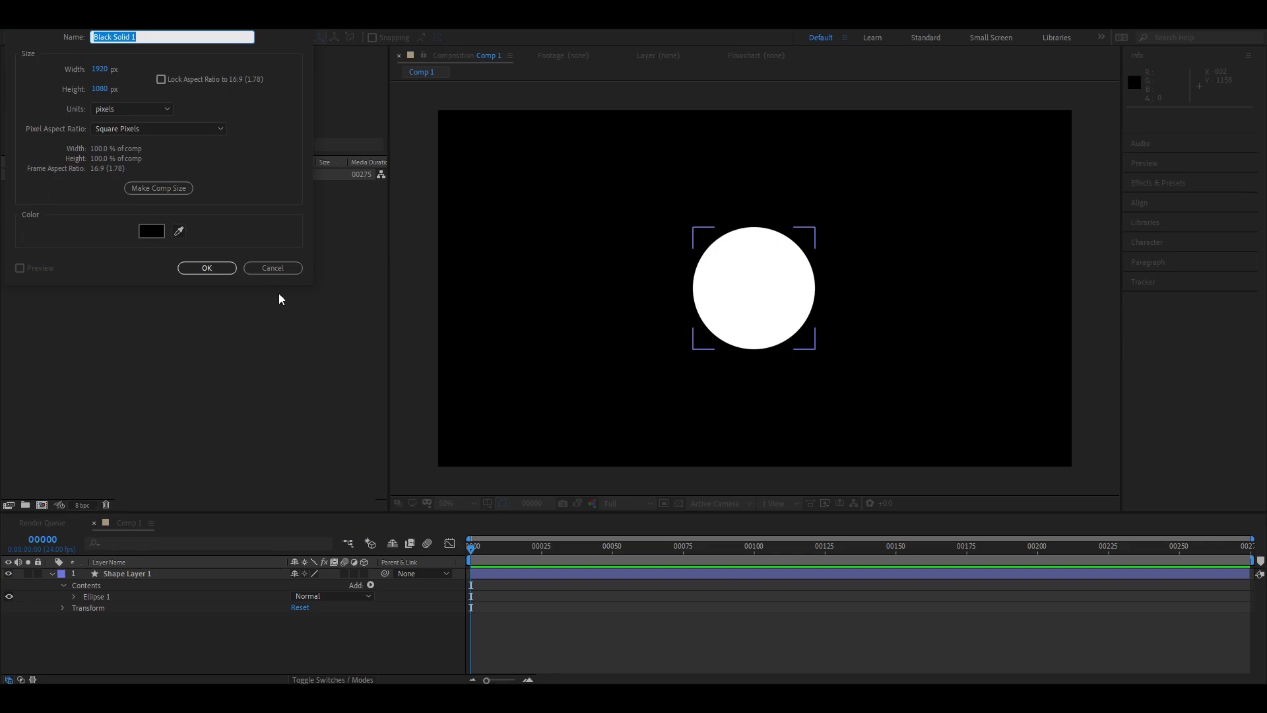
left_click(223, 271)
key("ctrl+space")
type("gradi")
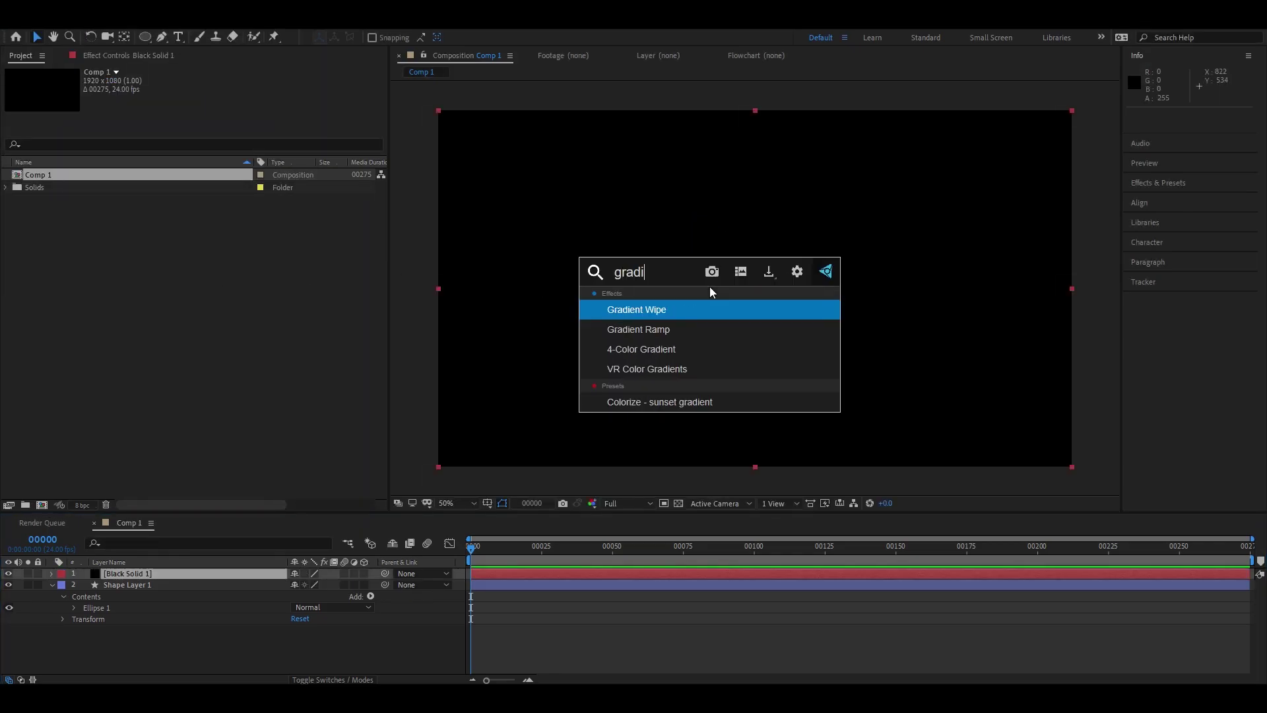
key("Down")
key("Return")
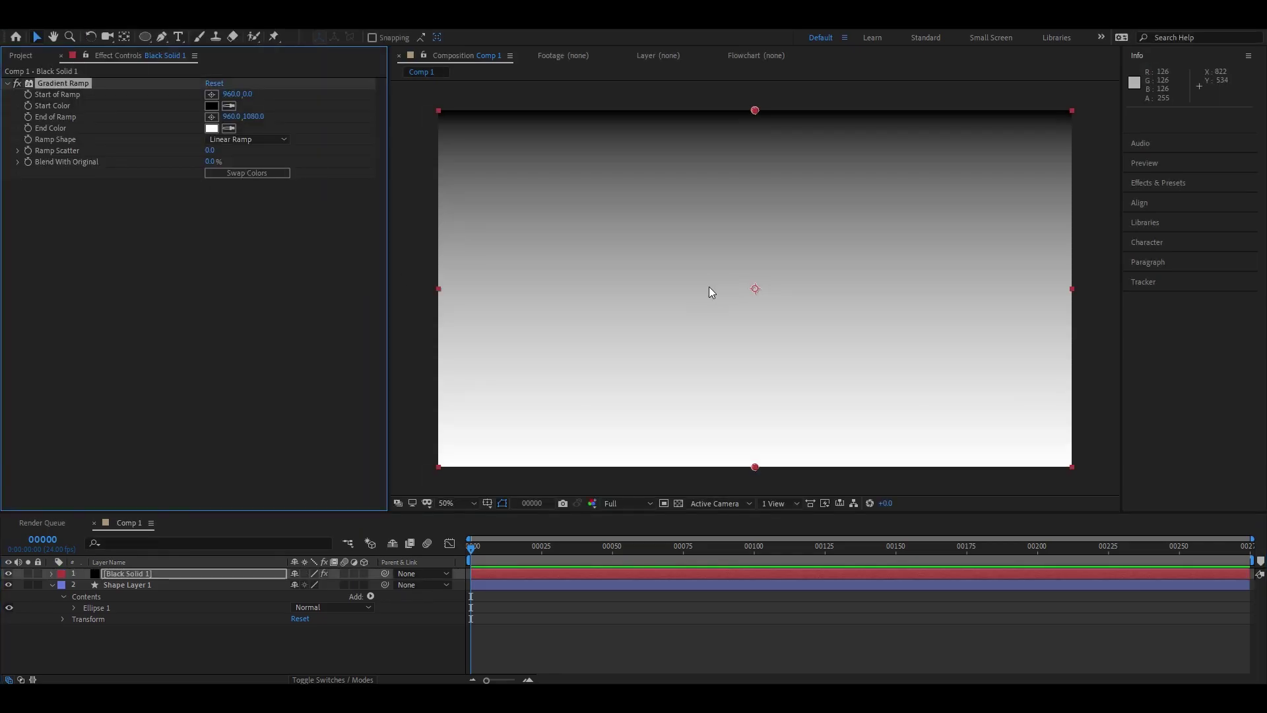
Set the Gradient Ramp end colour to dark red.
left_click(219, 136)
left_click(201, 130)
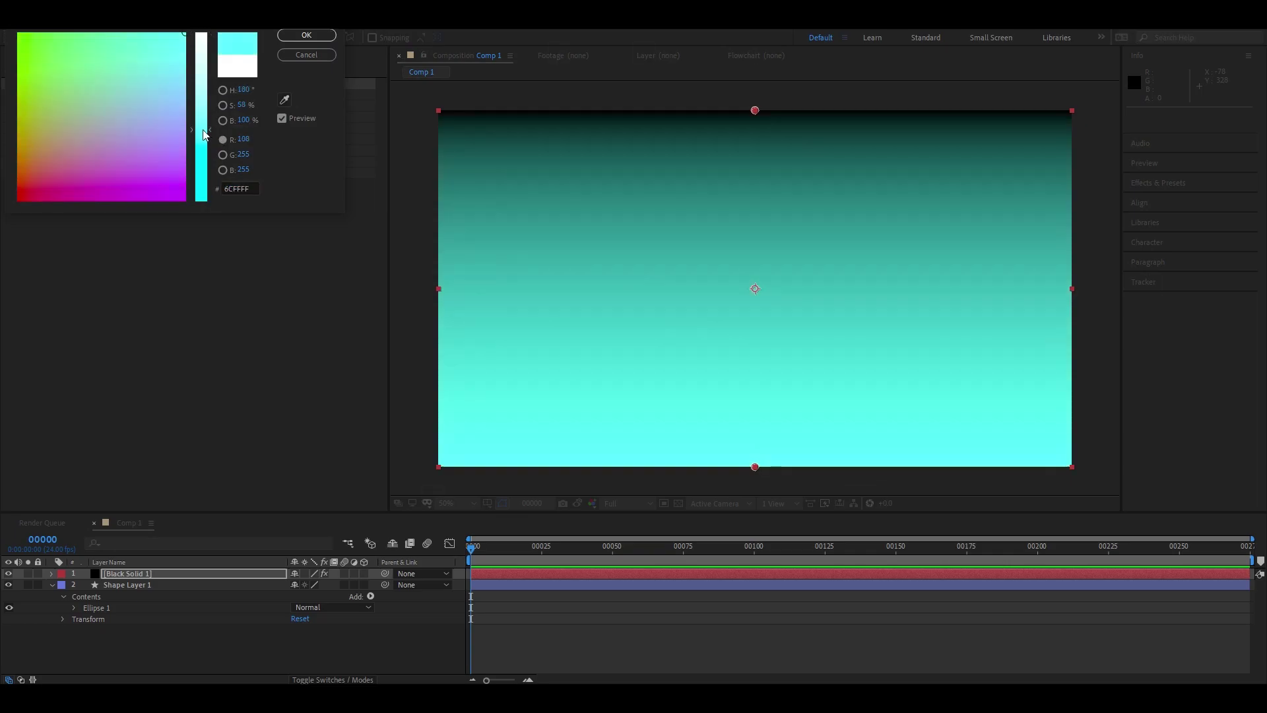
left_click(306, 36)
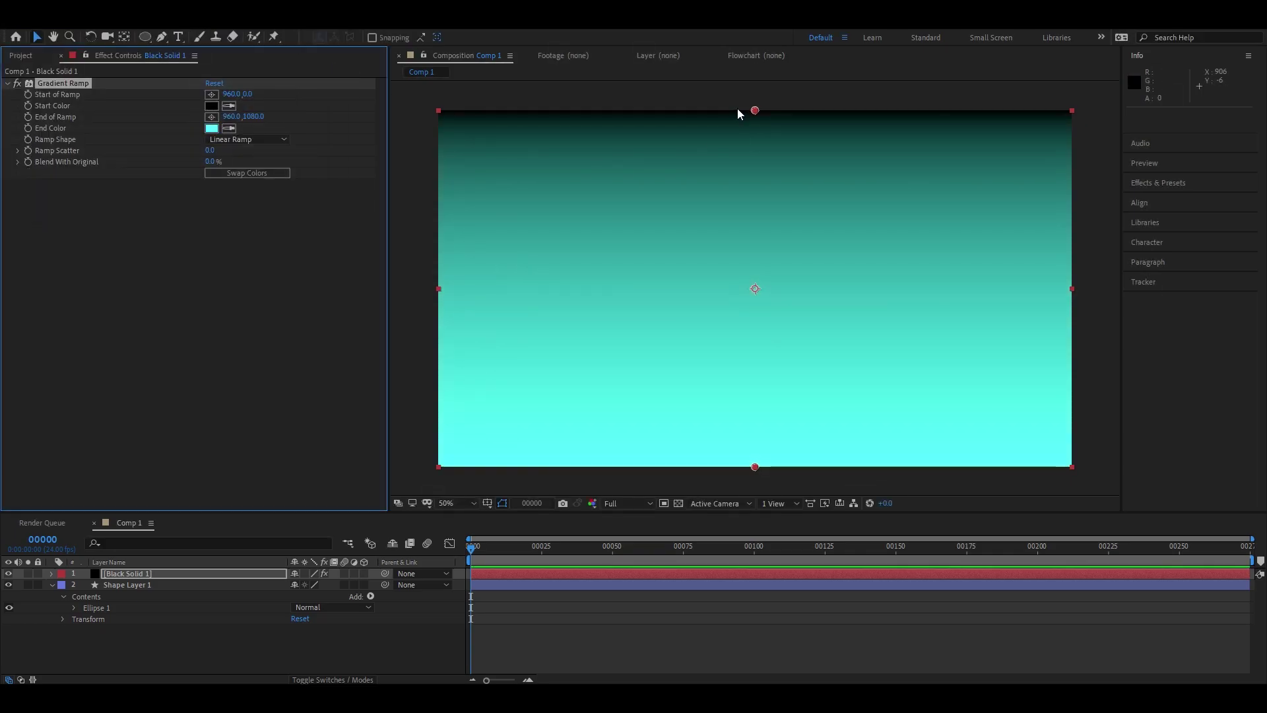
left_click(211, 128)
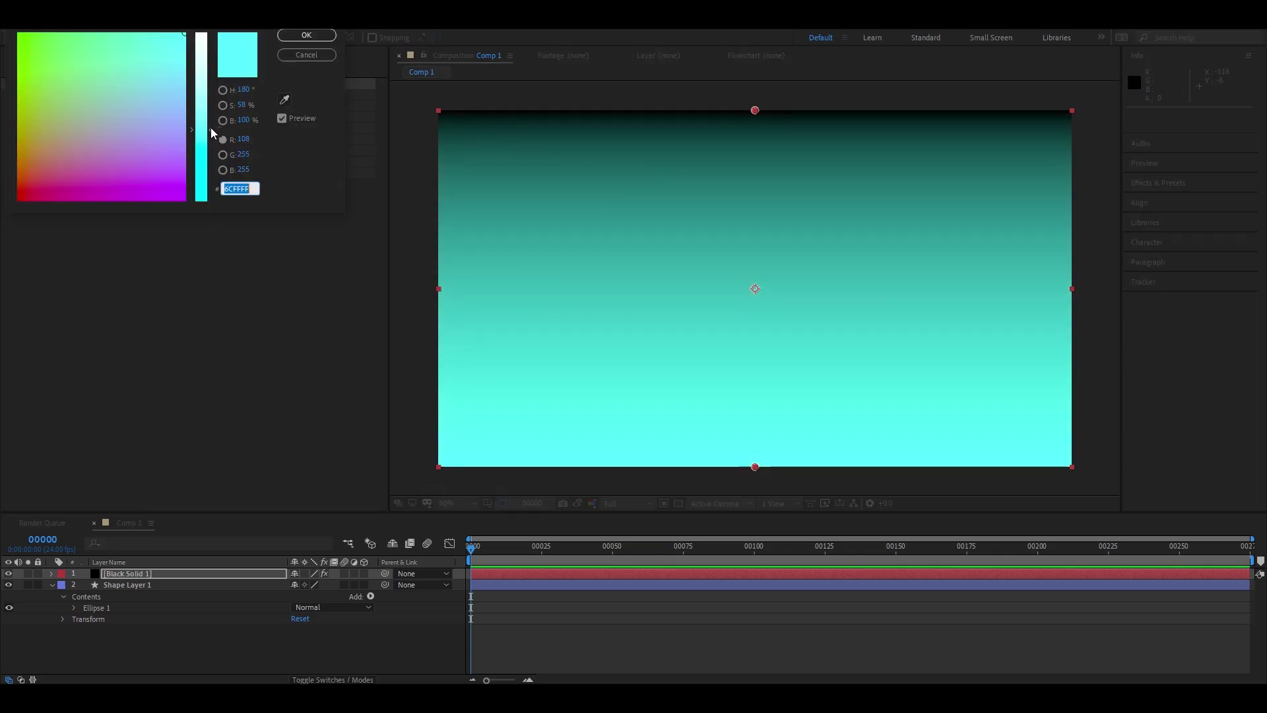
left_click_drag(200, 155, 210, 236)
mouse_move(133, 181)
left_mouse_down()
mouse_move(116, 218)
mouse_move(15, 217)
left_mouse_up()
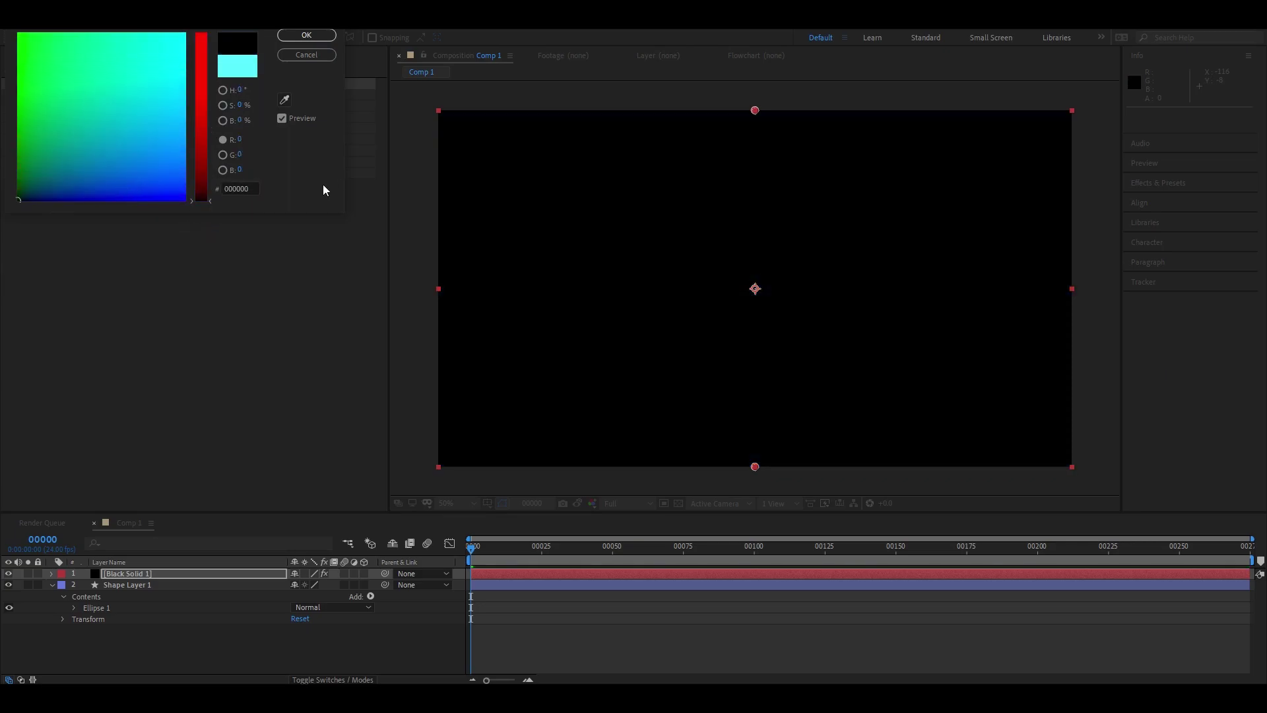
left_click_drag(213, 201, 209, 193)
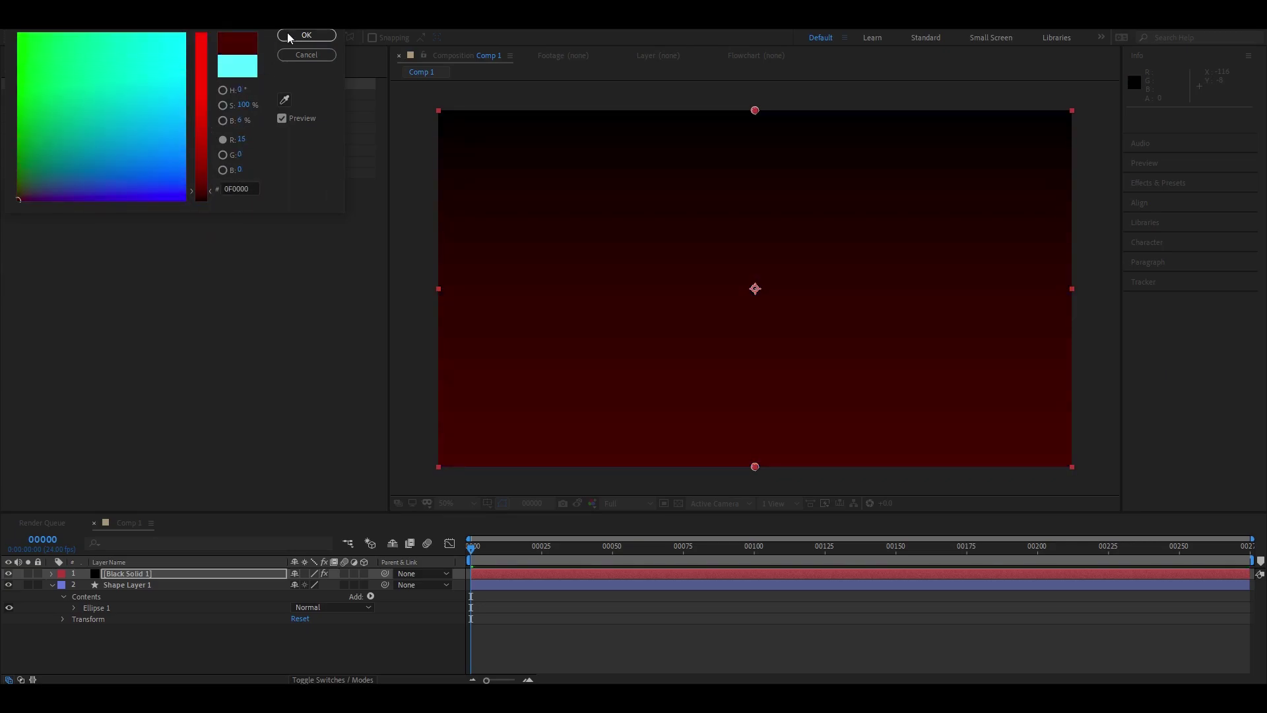
left_click(306, 35)
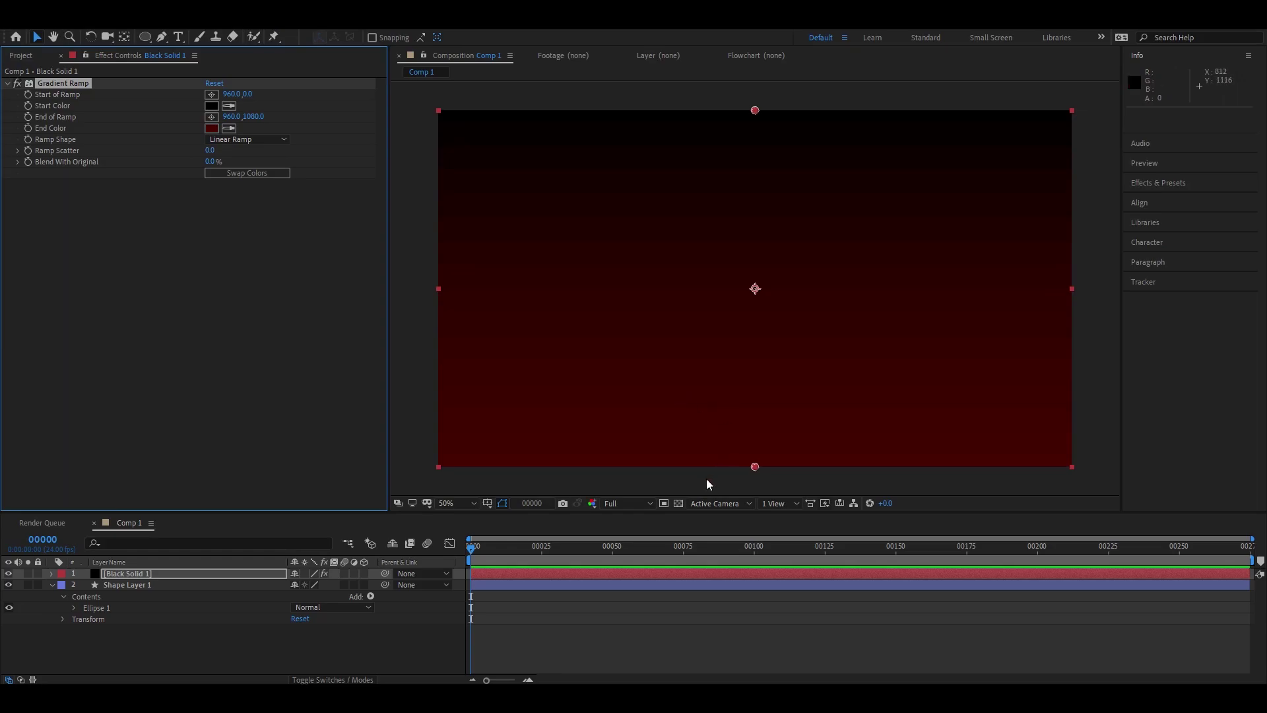
left_click_drag(867, 358, 851, 359)
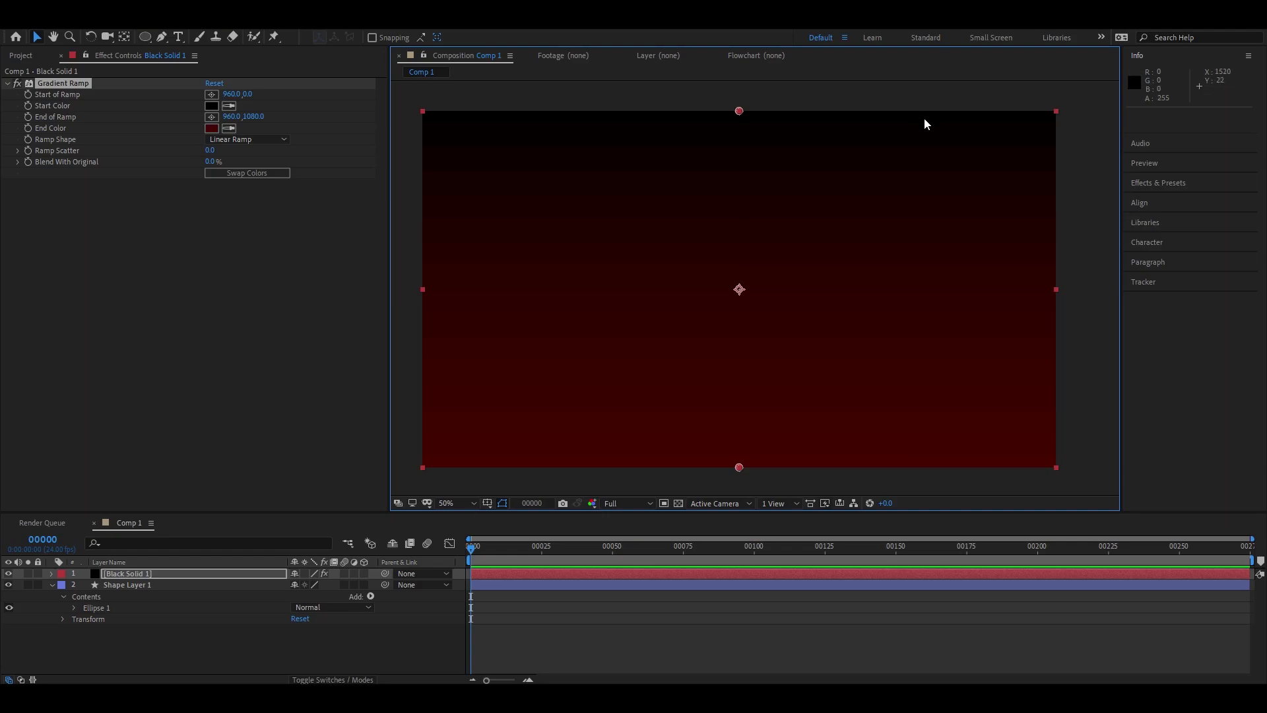
Inspect the gradient at 100% zoom, then raise the project colour depth to 16 bpc.
key("period")
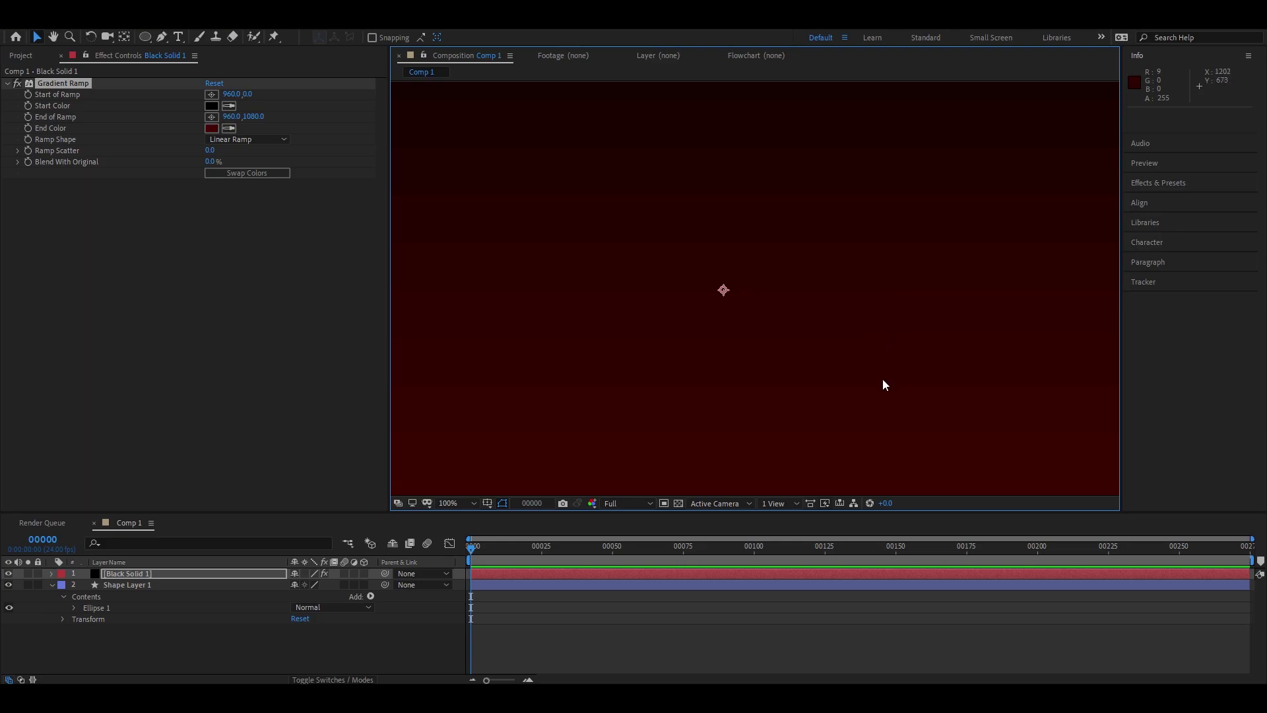
key("comma")
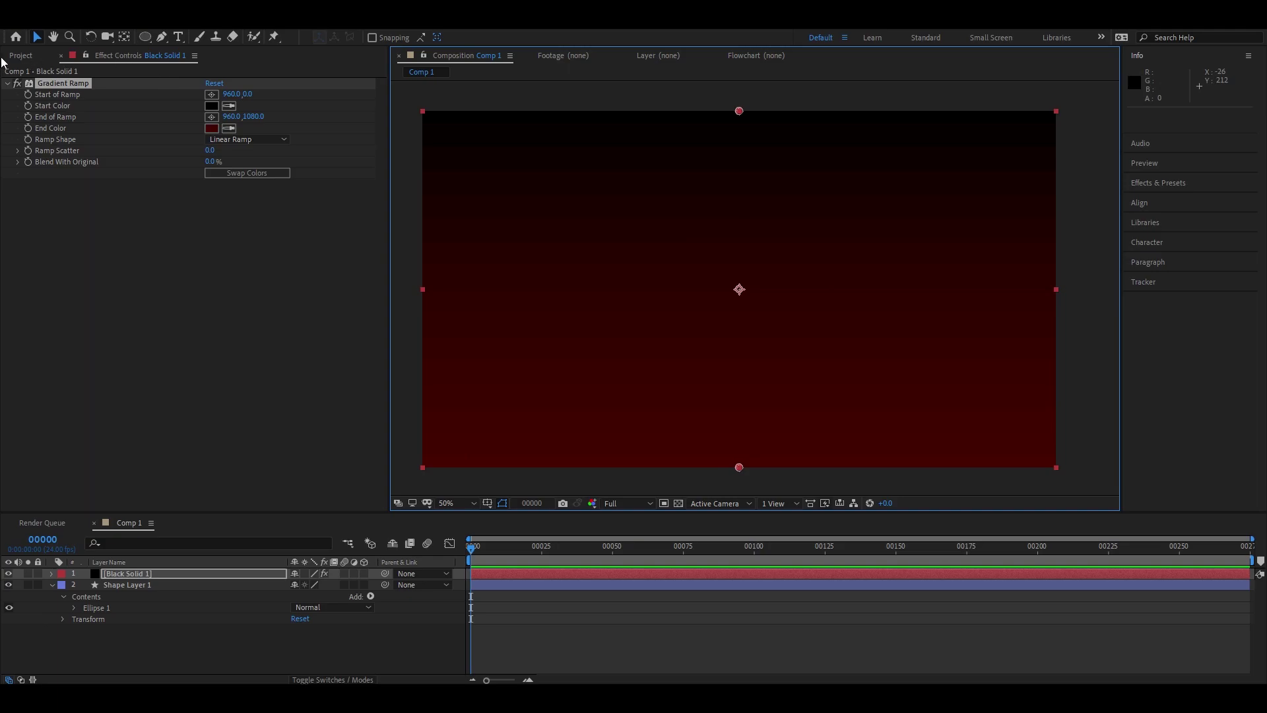
left_click(19, 57)
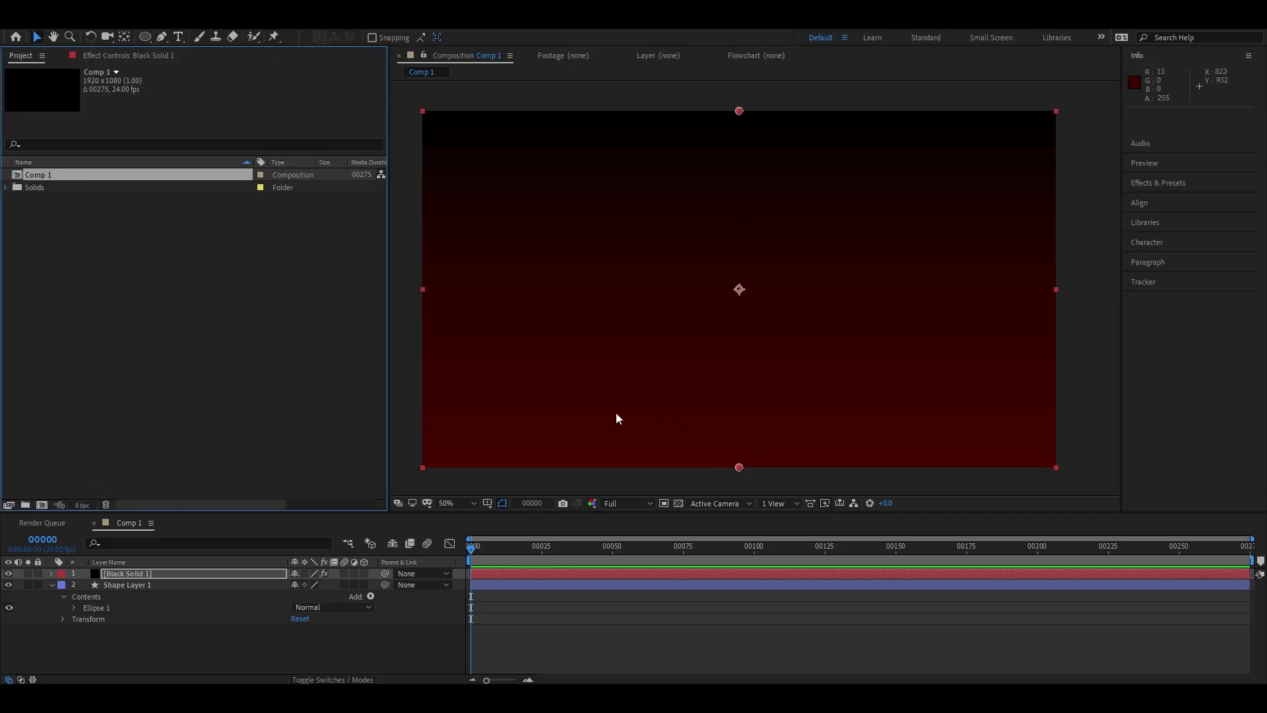
left_click(82, 505)
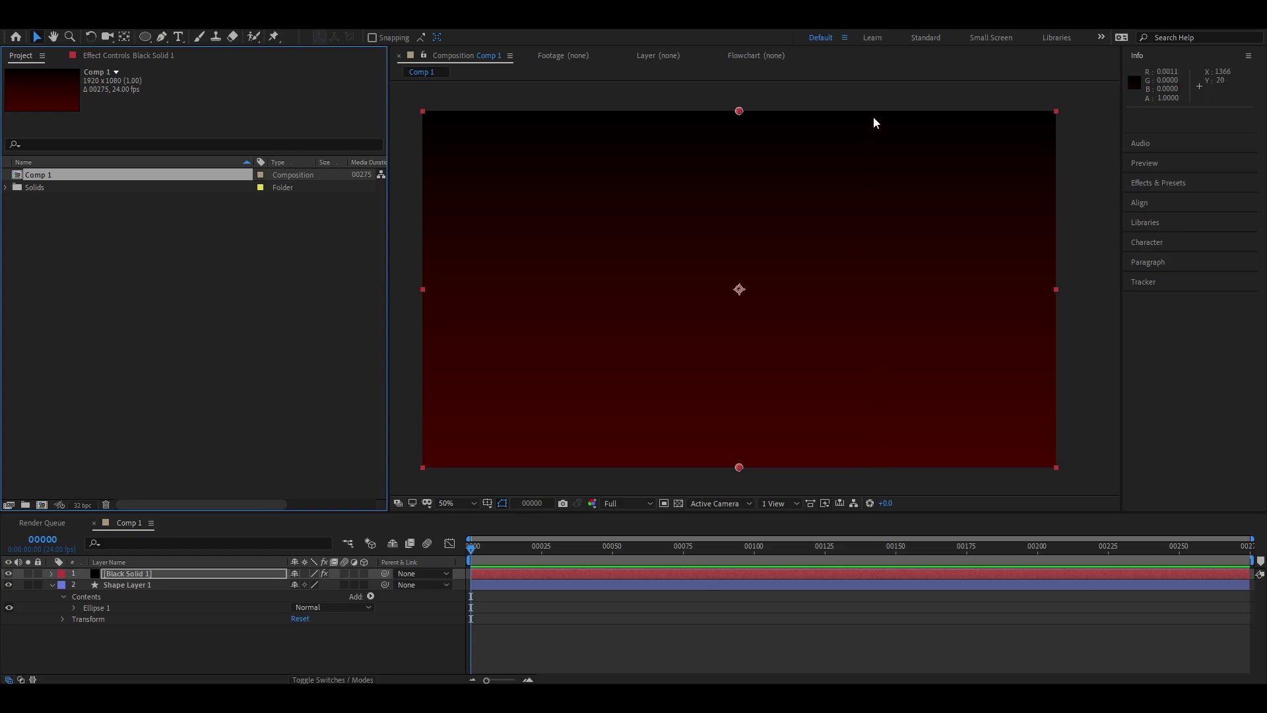
Hide the gradient solid and add a Gaussian Blur to the circle shape layer.
left_click(8, 573)
left_click(131, 587)
key("period")
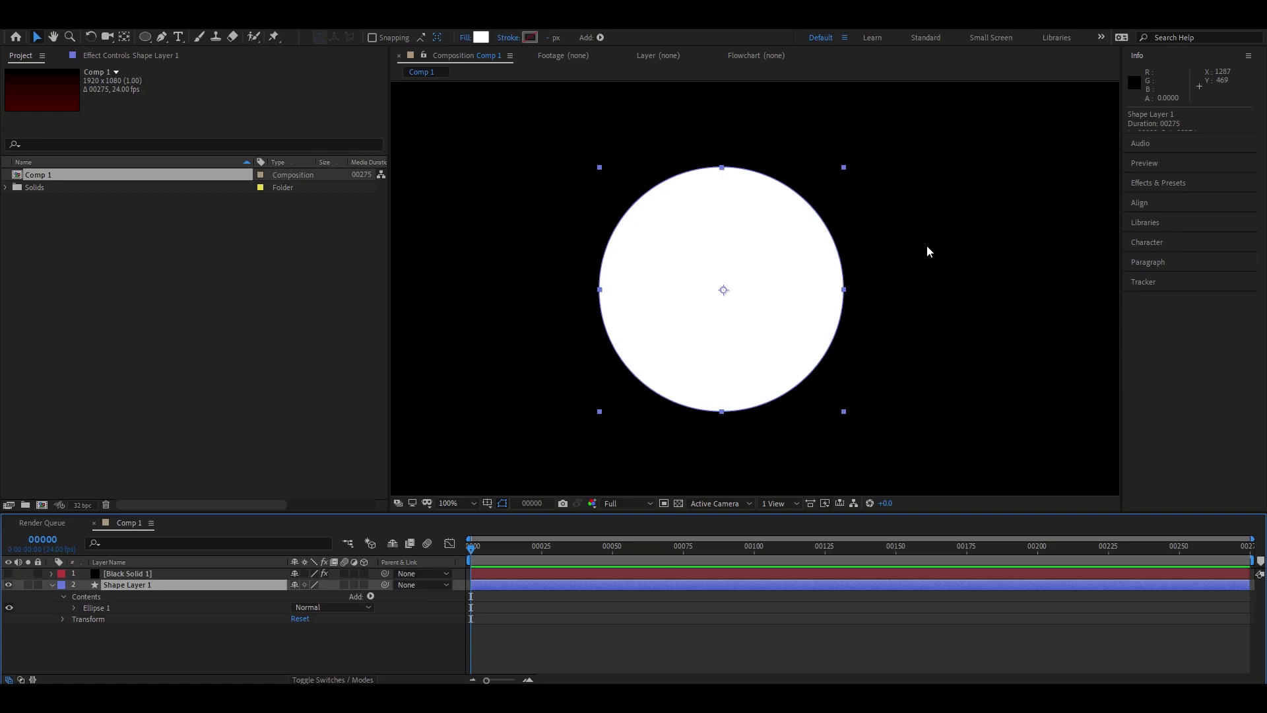
key("ctrl+space")
type("gauss")
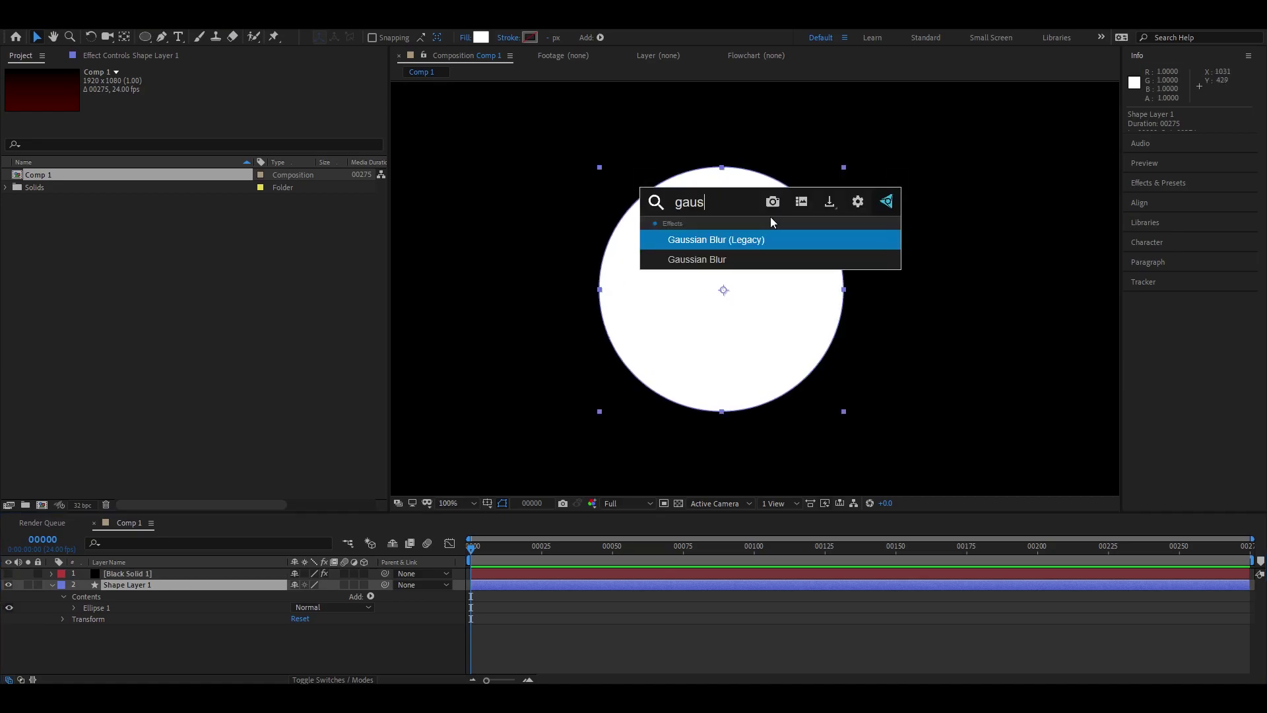
key("Return")
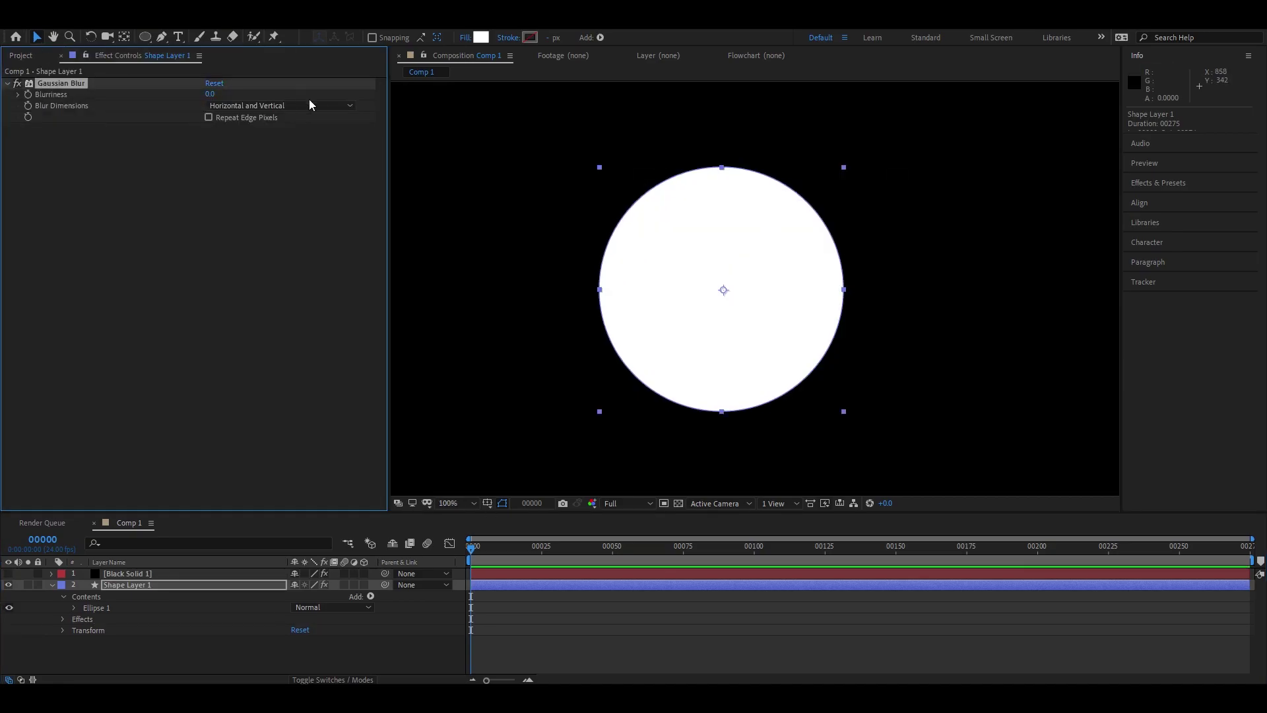
Raise the Gaussian Blur blurriness to 228.9 and deselect the circle to view the glow.
left_click_drag(208, 94, 314, 94)
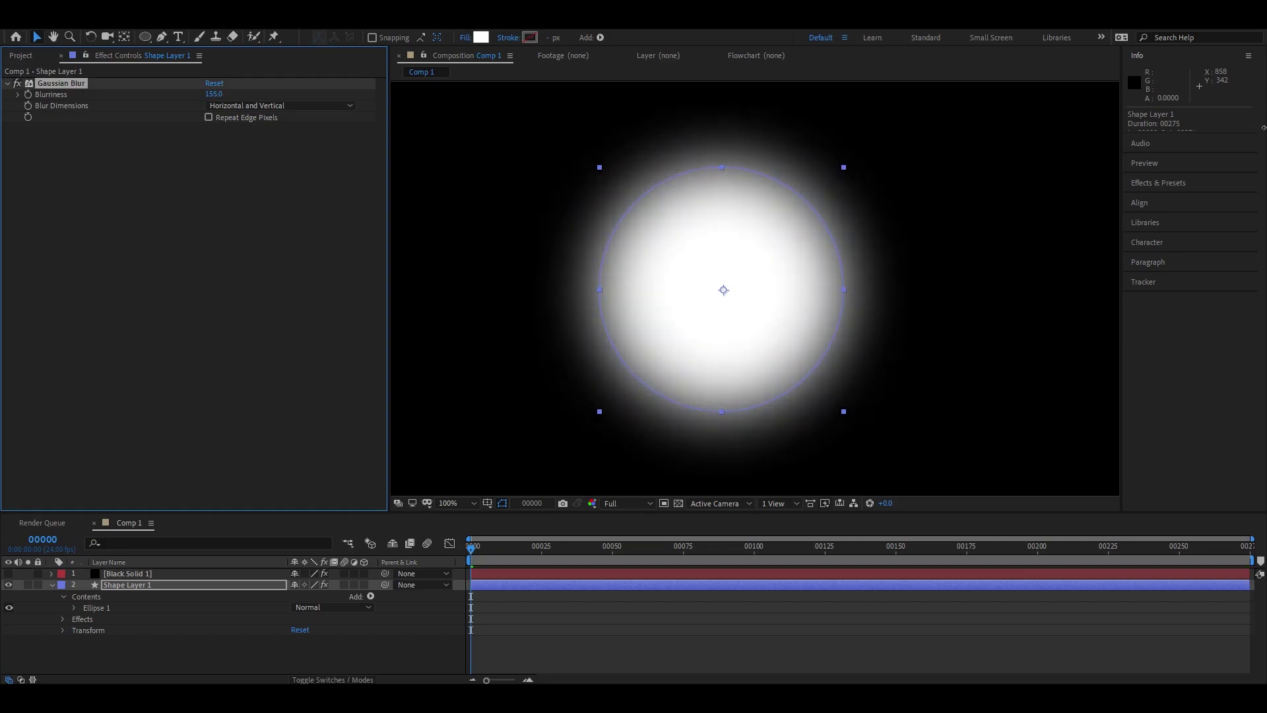
left_click_drag(212, 94, 261, 95)
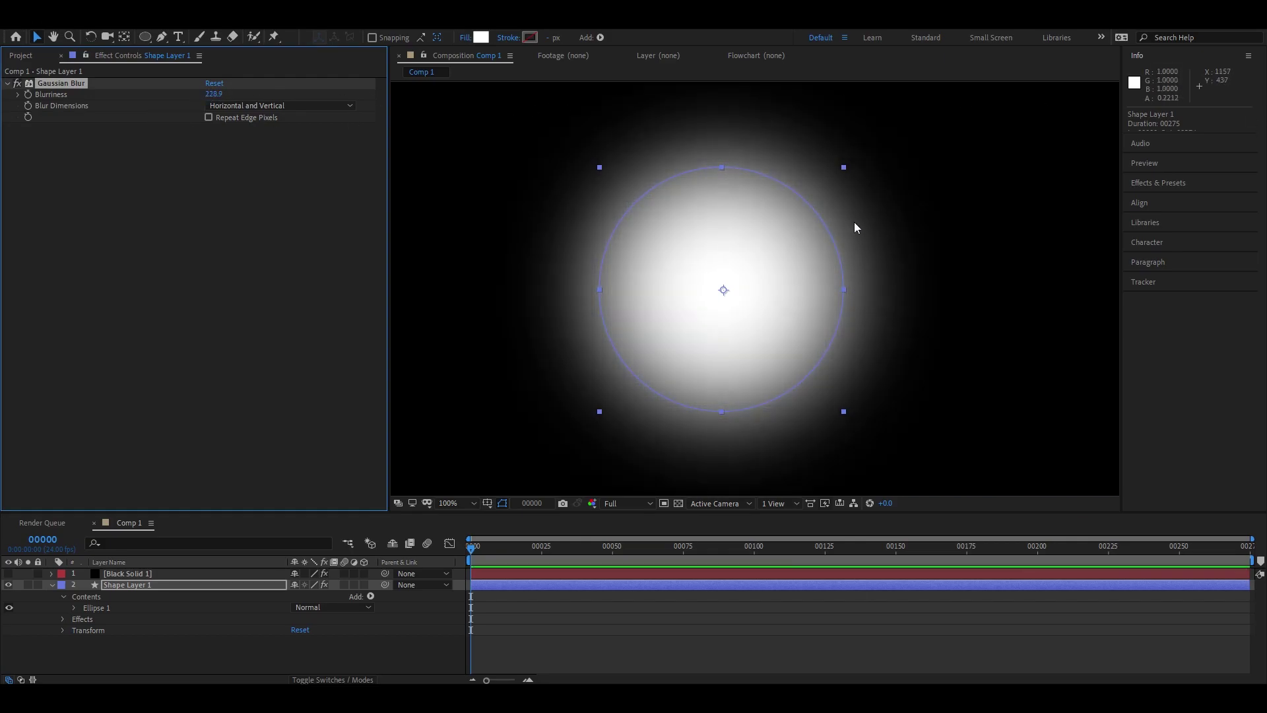
key("ctrl+space")
left_click(933, 237)
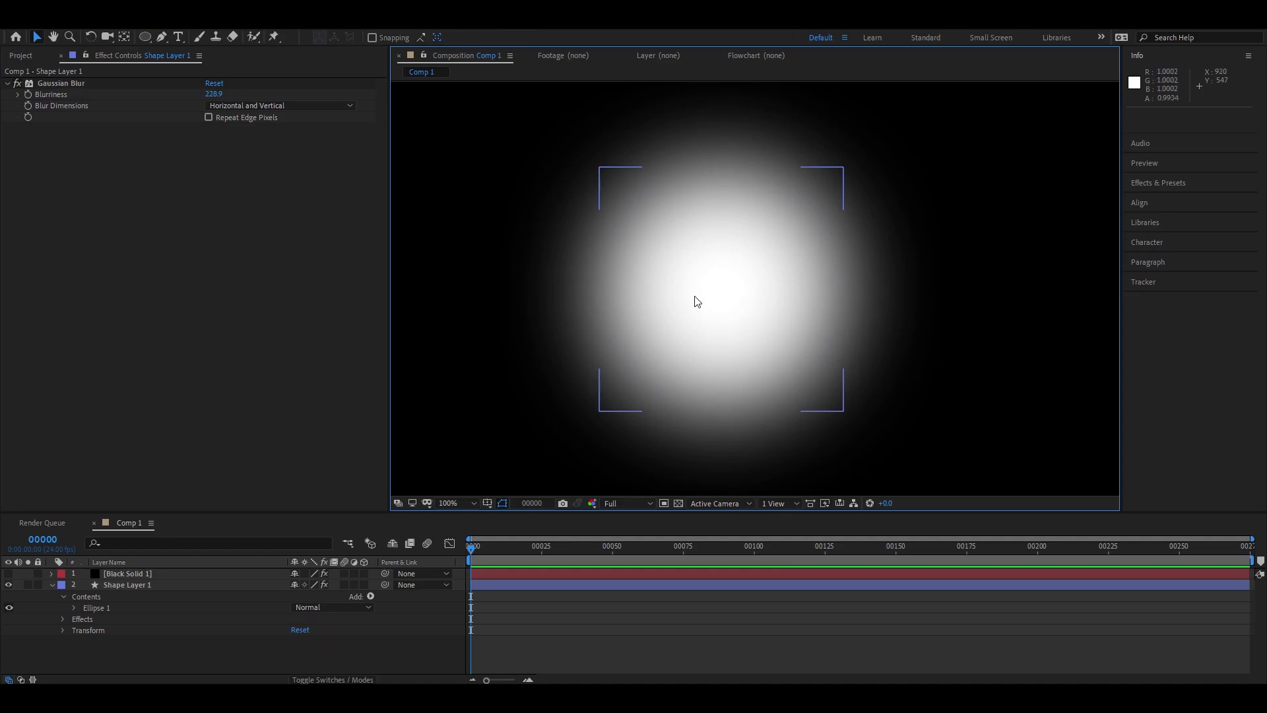
left_click(872, 247)
left_click(825, 259)
key("ctrl+space")
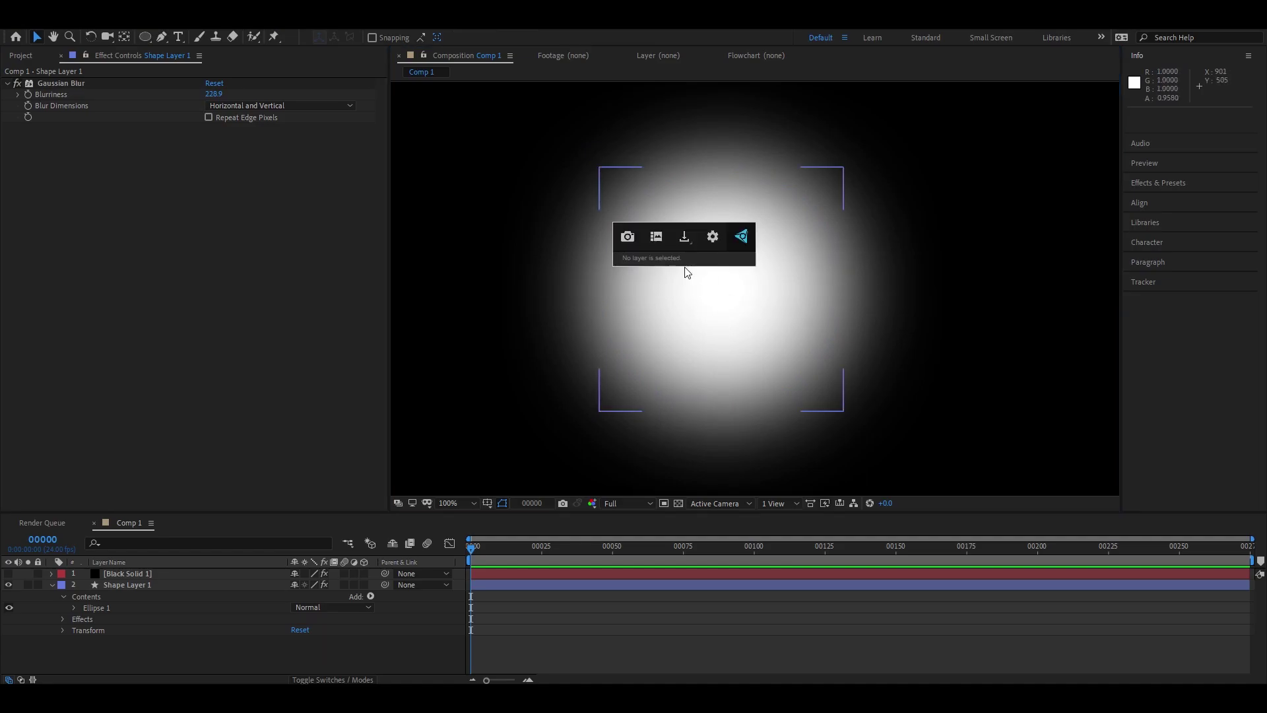
left_click(685, 269)
left_click(534, 282)
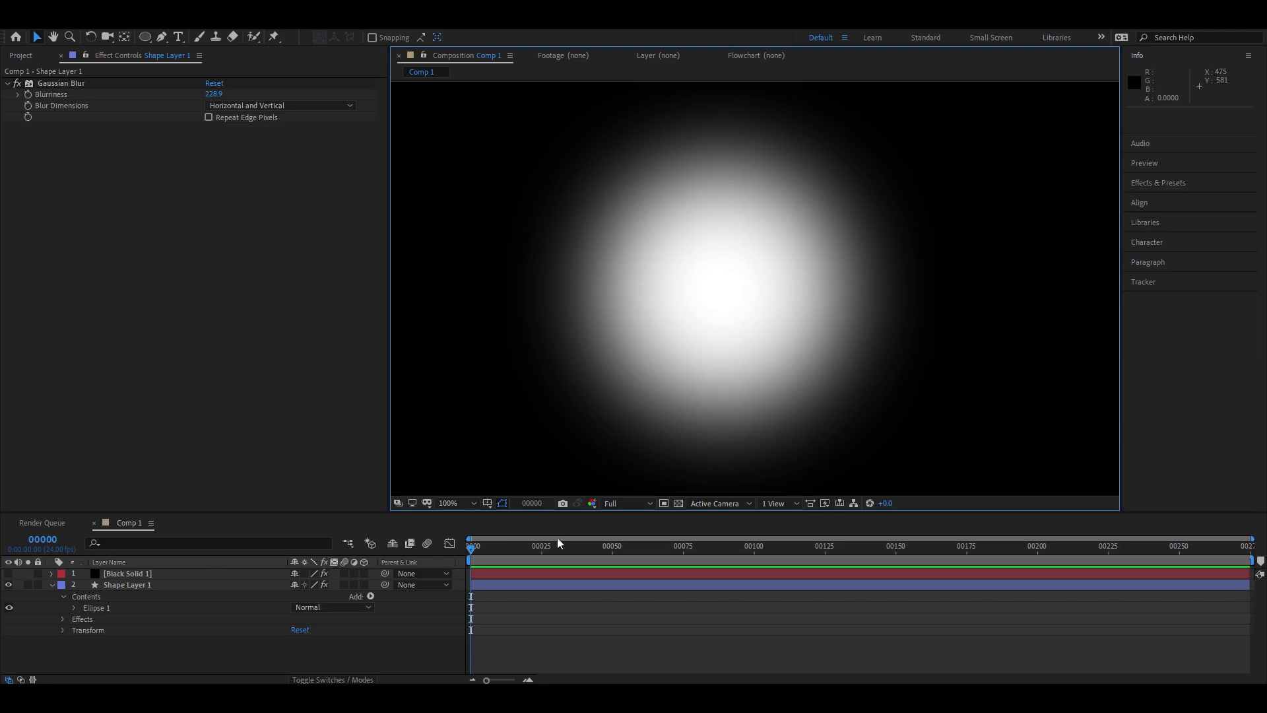
Apply an Exposure effect to the blurred circle layer.
left_click(570, 584)
key("ctrl+space")
type("exp")
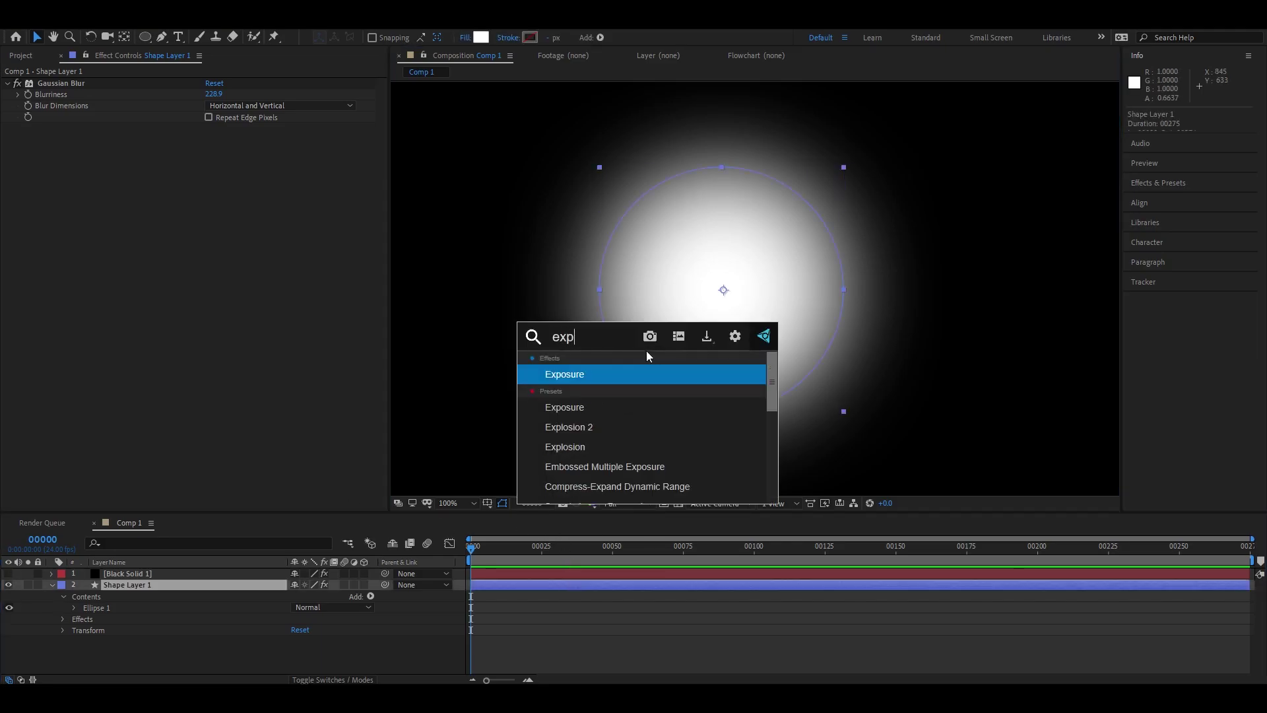
key("Return")
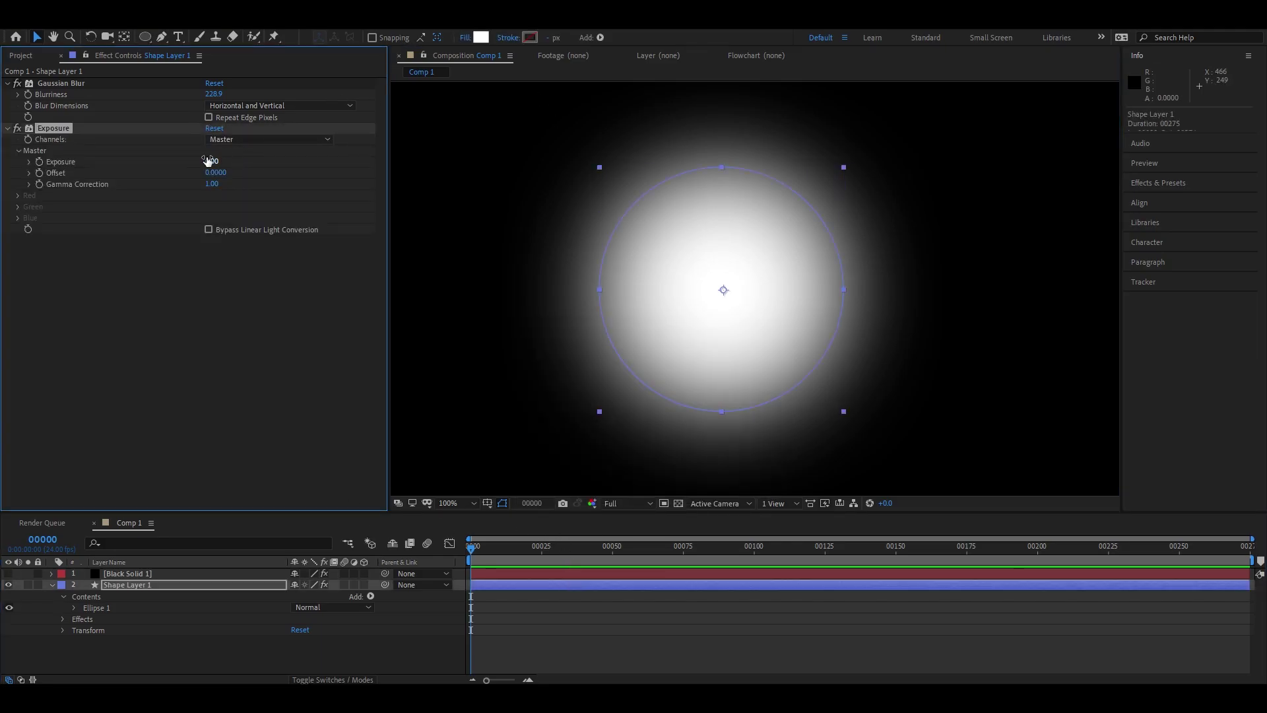
Set Exposure to 4.00, then bring the Project panel back into view.
left_click_drag(208, 160, 1122, 177)
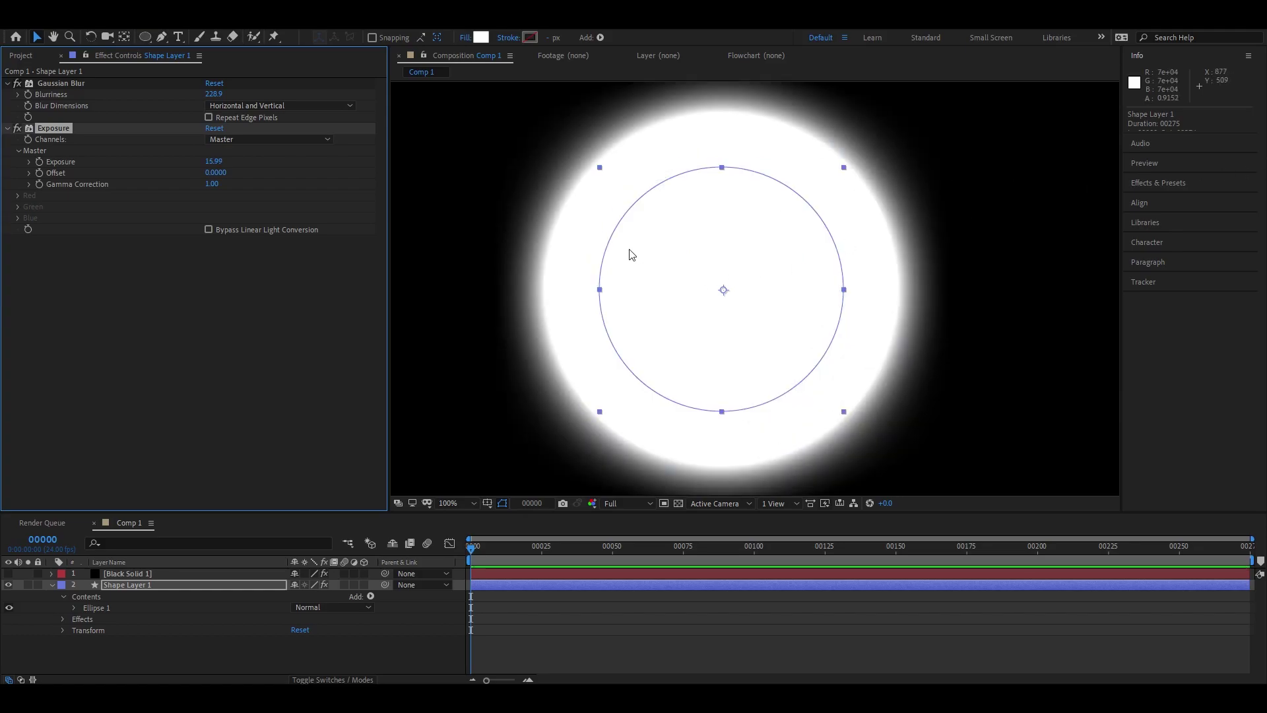
left_click(214, 161)
type("4")
key("Return")
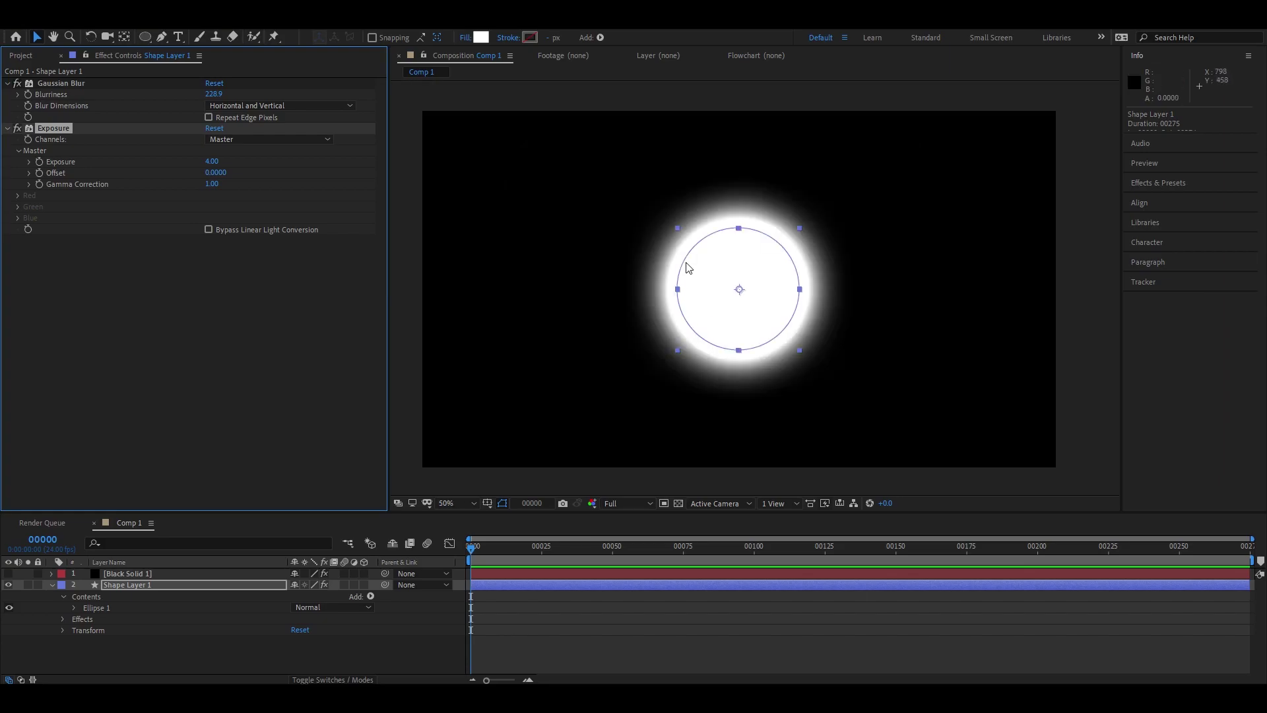
left_click(21, 56)
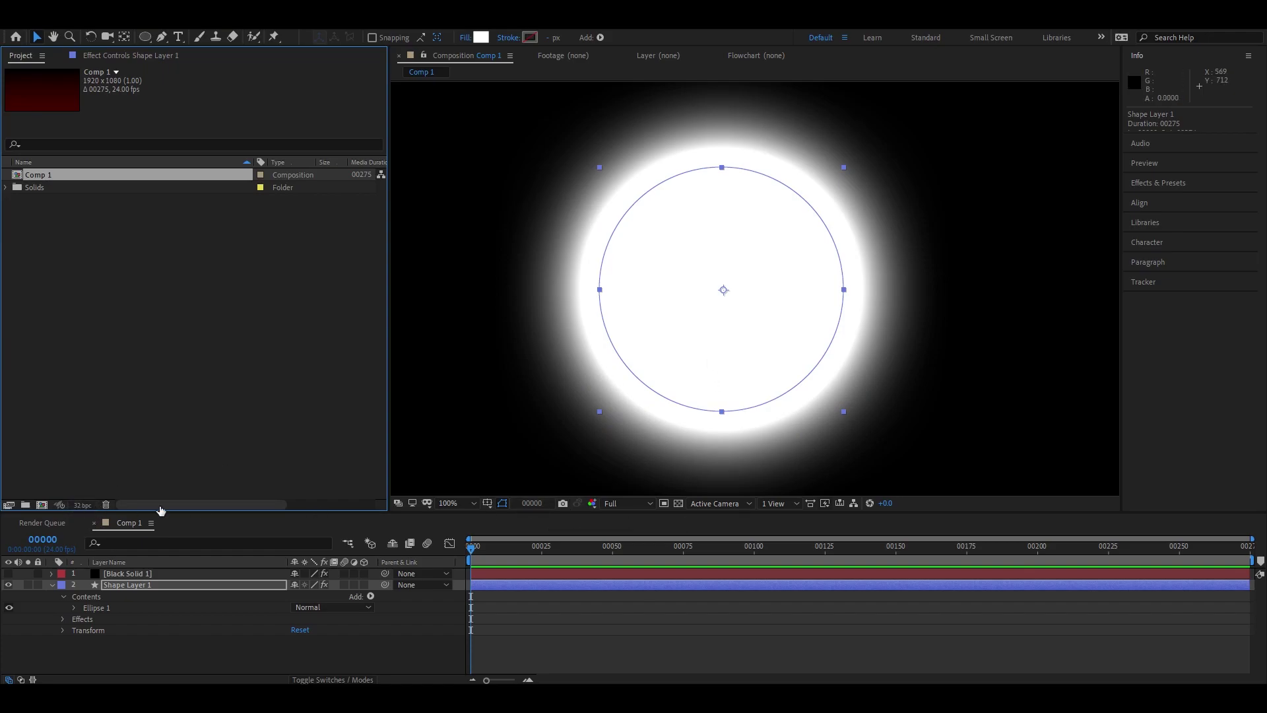
Cycle the project bit depth and leave it at 32 bpc.
scroll(737, 390, "down", 2)
scroll(753, 319, "up", 2)
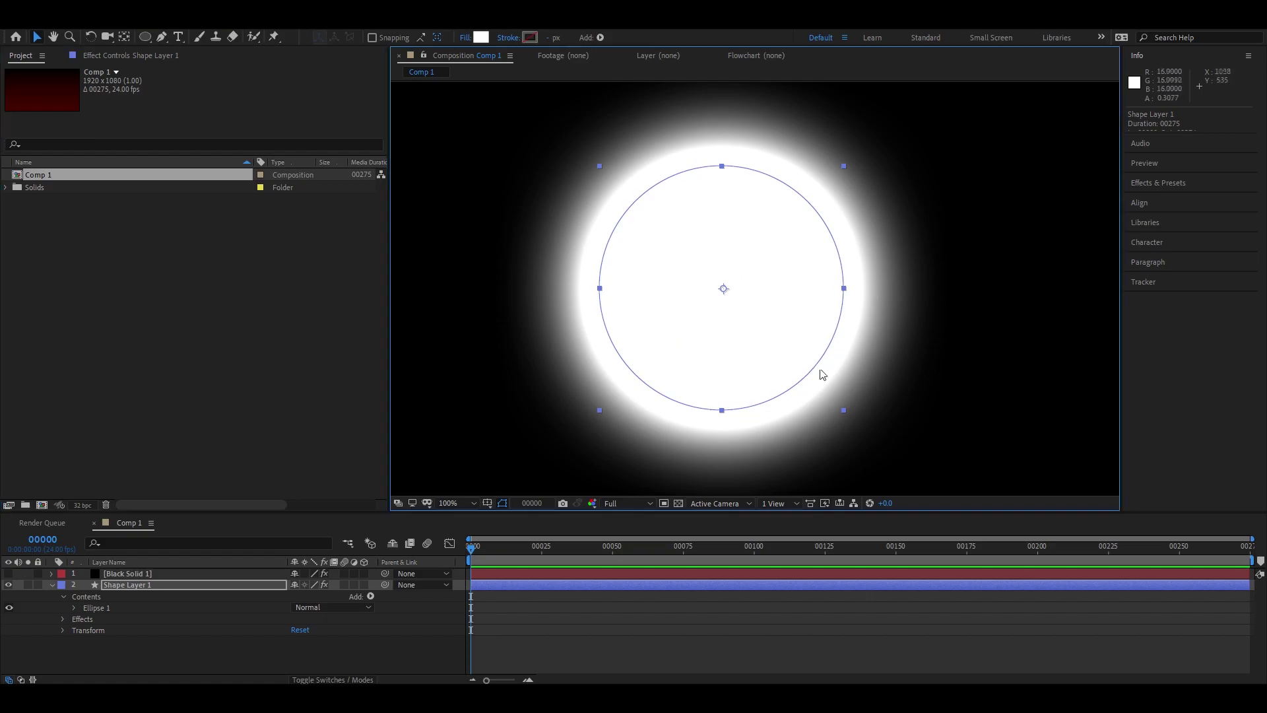
left_click(80, 505, "alt")
left_click(80, 505, "alt")
left_click(80, 505, "alt")
left_click(80, 505, "alt")
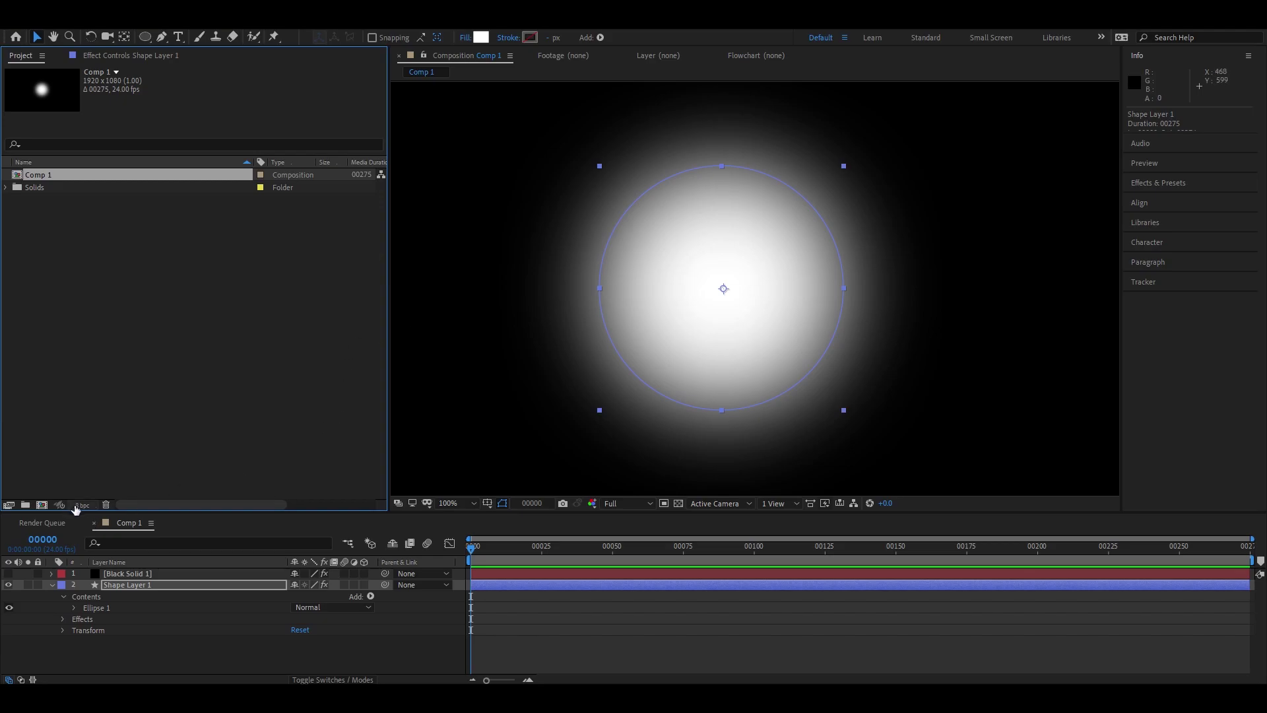
left_click(80, 505, "alt")
left_click(80, 504, "alt")
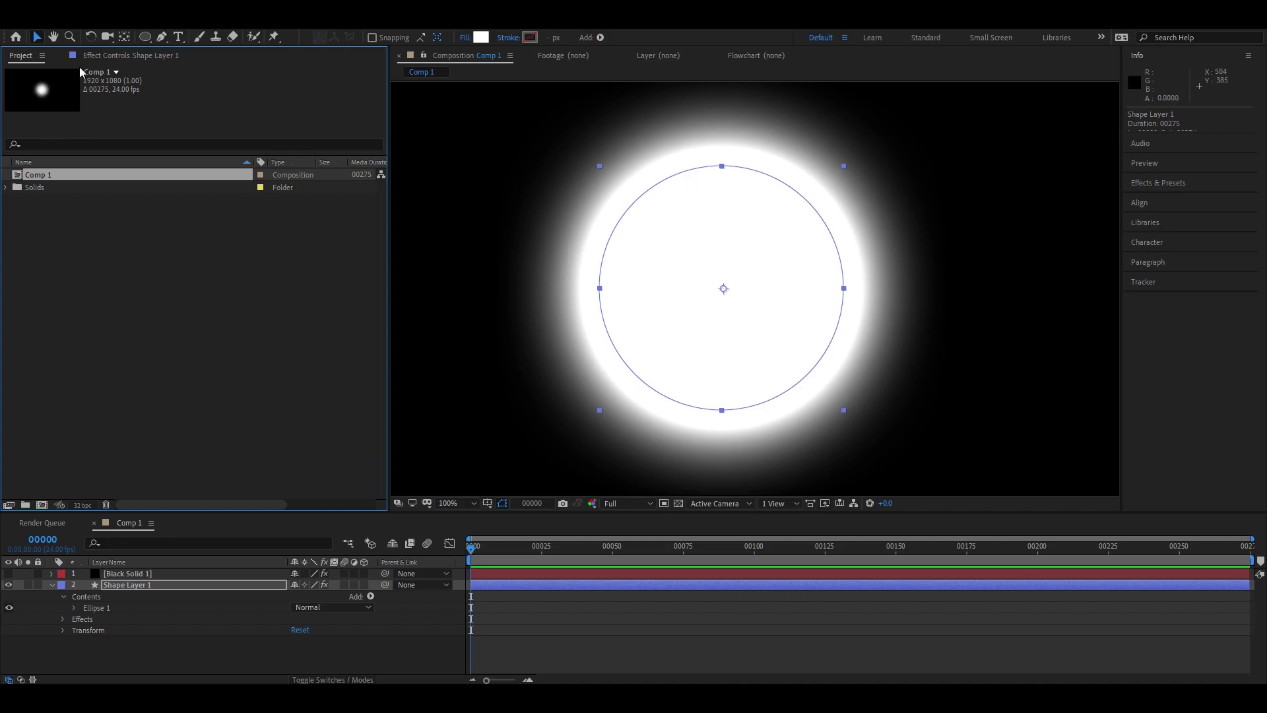
Lower the glow's Exposure to -0.33 in Effect Controls, then switch to Houdini.
left_click(108, 59)
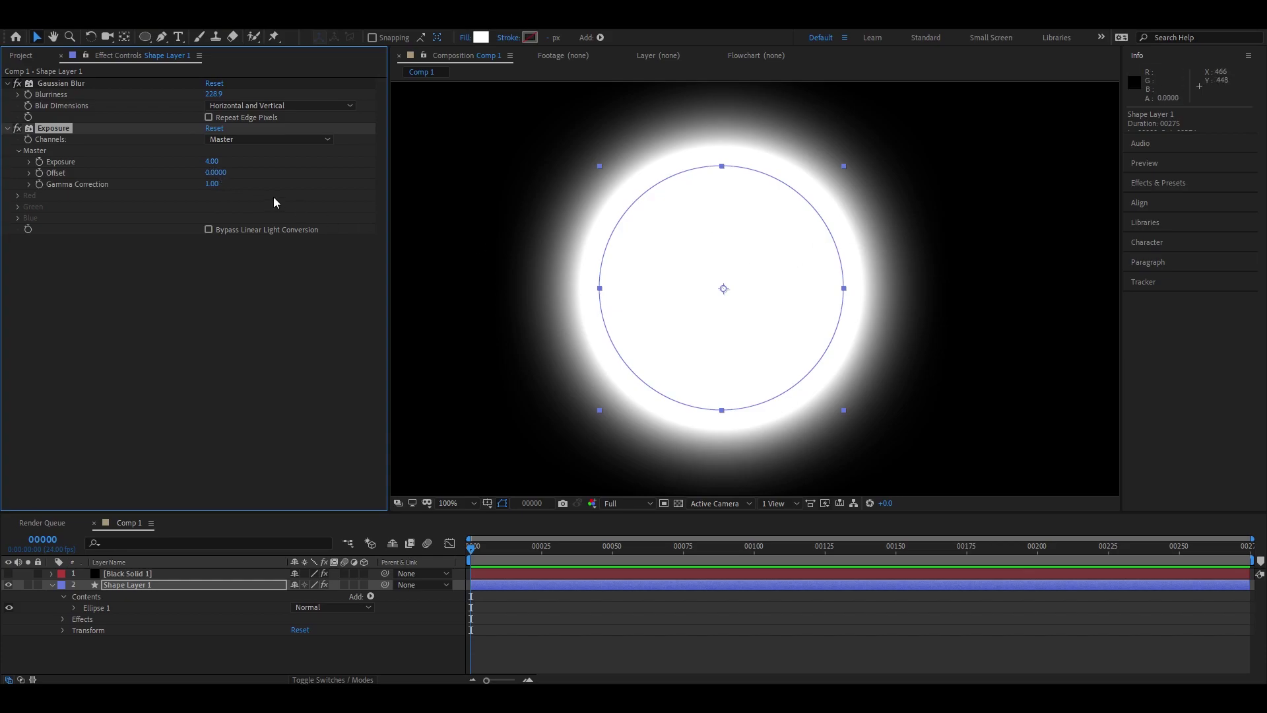
left_click_drag(211, 162, 119, 169)
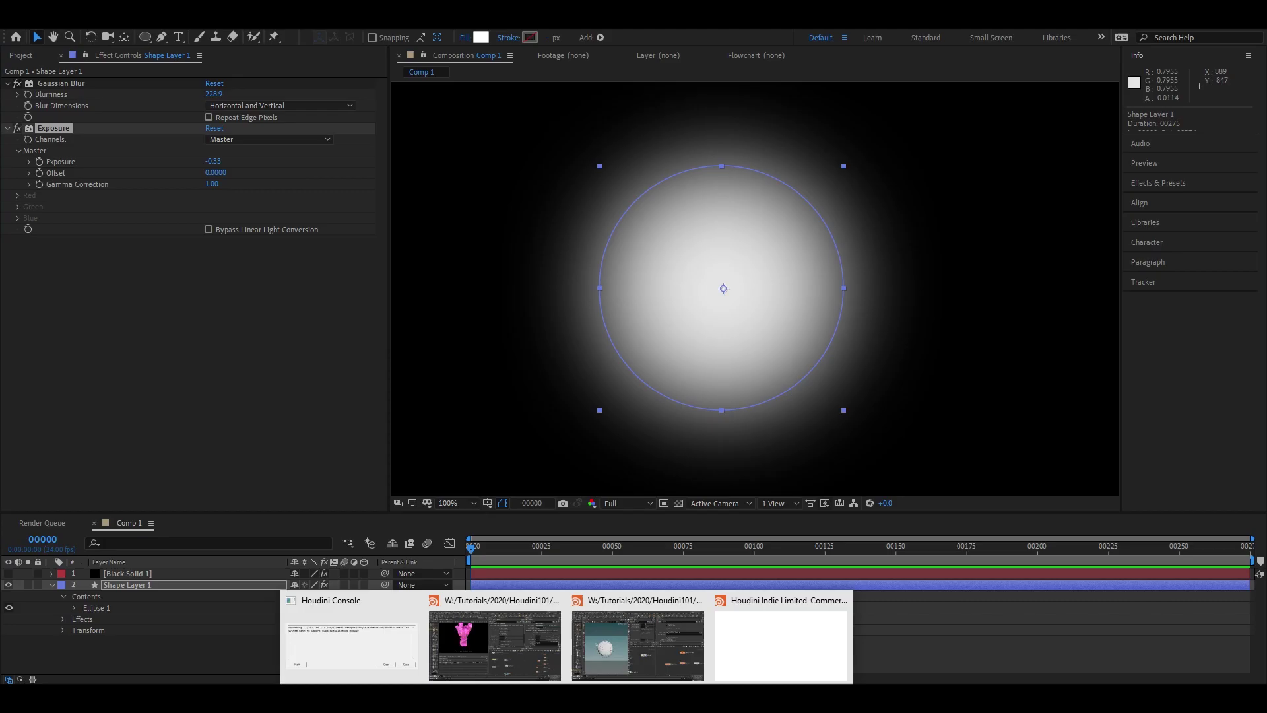
left_click(620, 631)
Save the scene and keep lights_rop's Bits per Channel at Half float (16 bits).
middle_click_drag(961, 476, 949, 436)
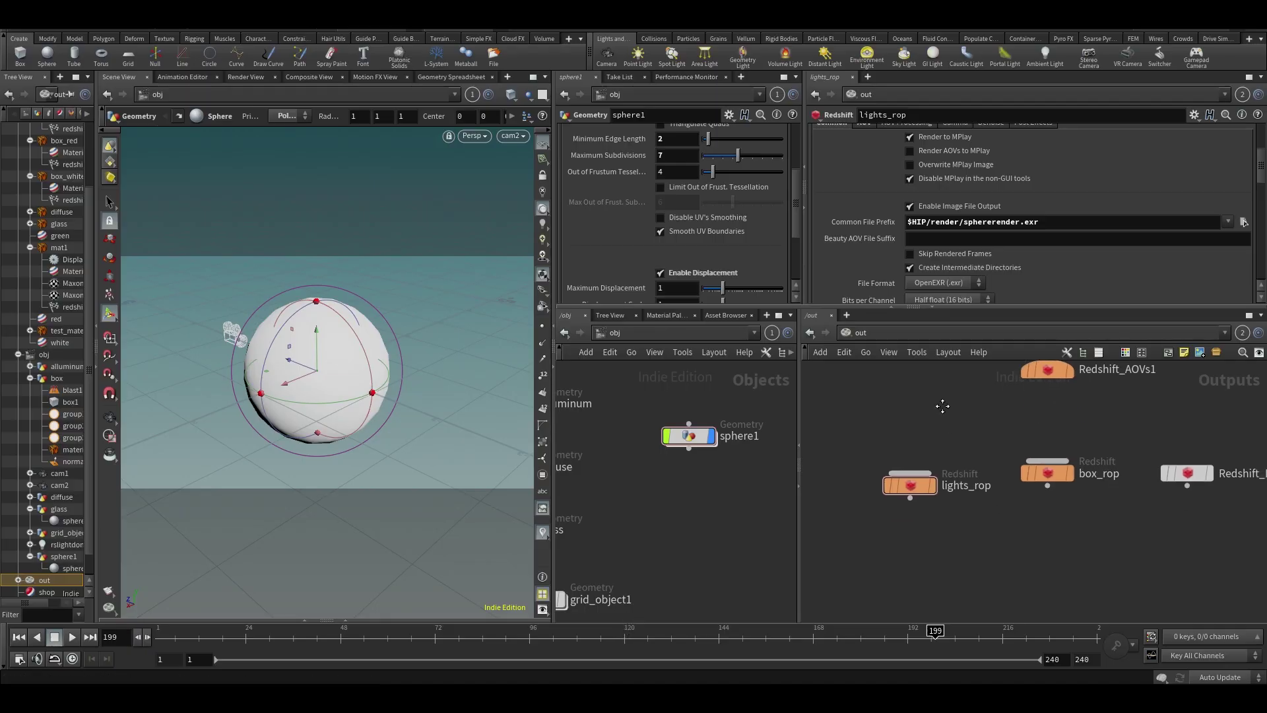
key("ctrl+s")
scroll(1027, 239, "down", 1)
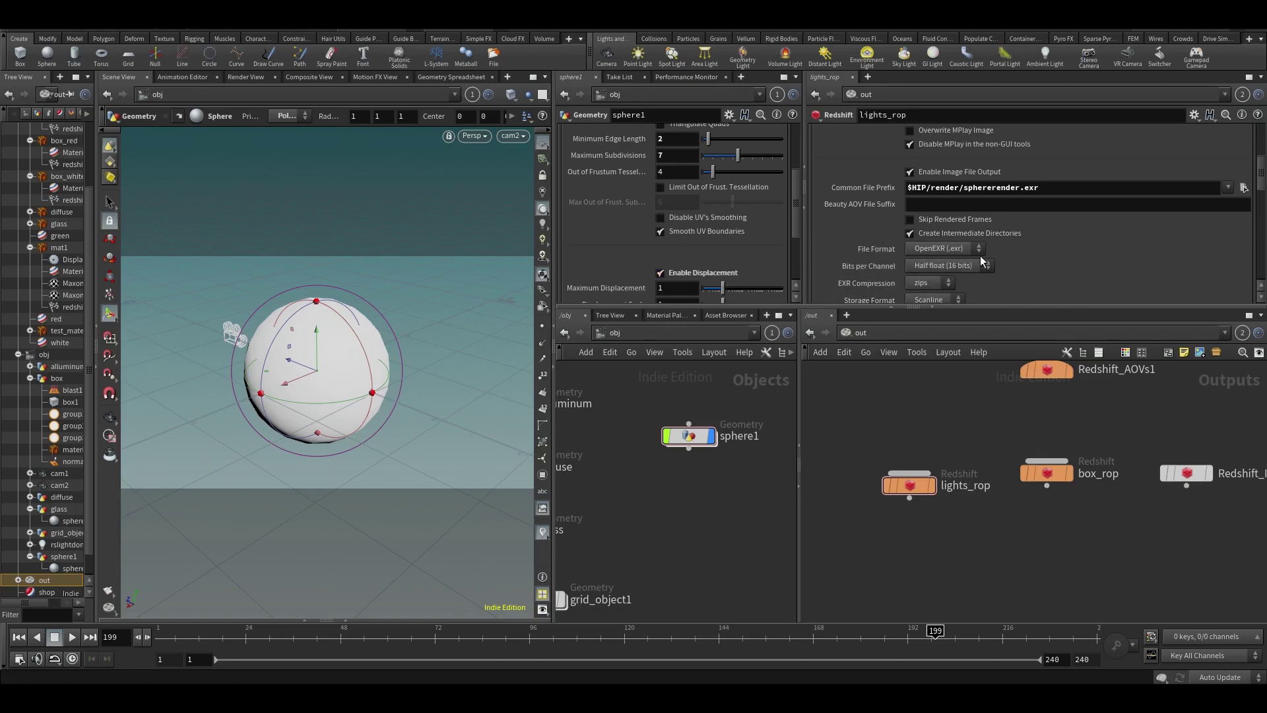
scroll(1122, 276, "down", 2)
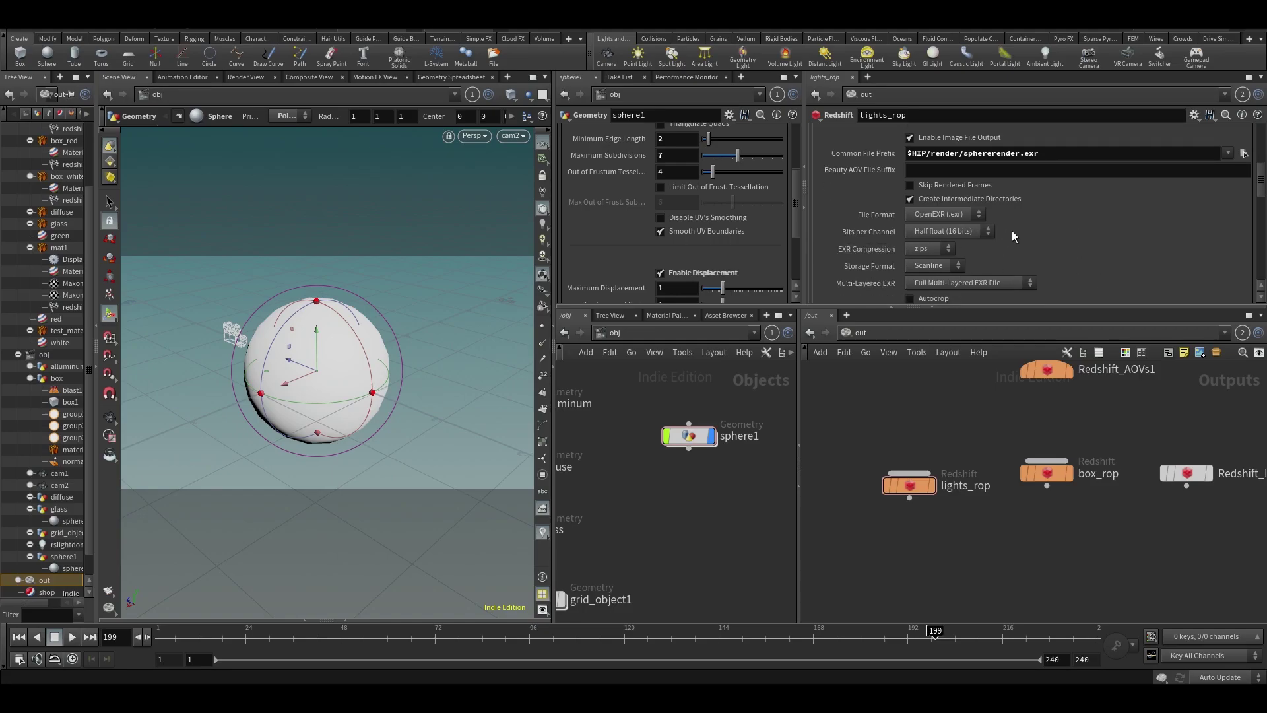
left_click(951, 232)
left_click(915, 474)
left_click(924, 233)
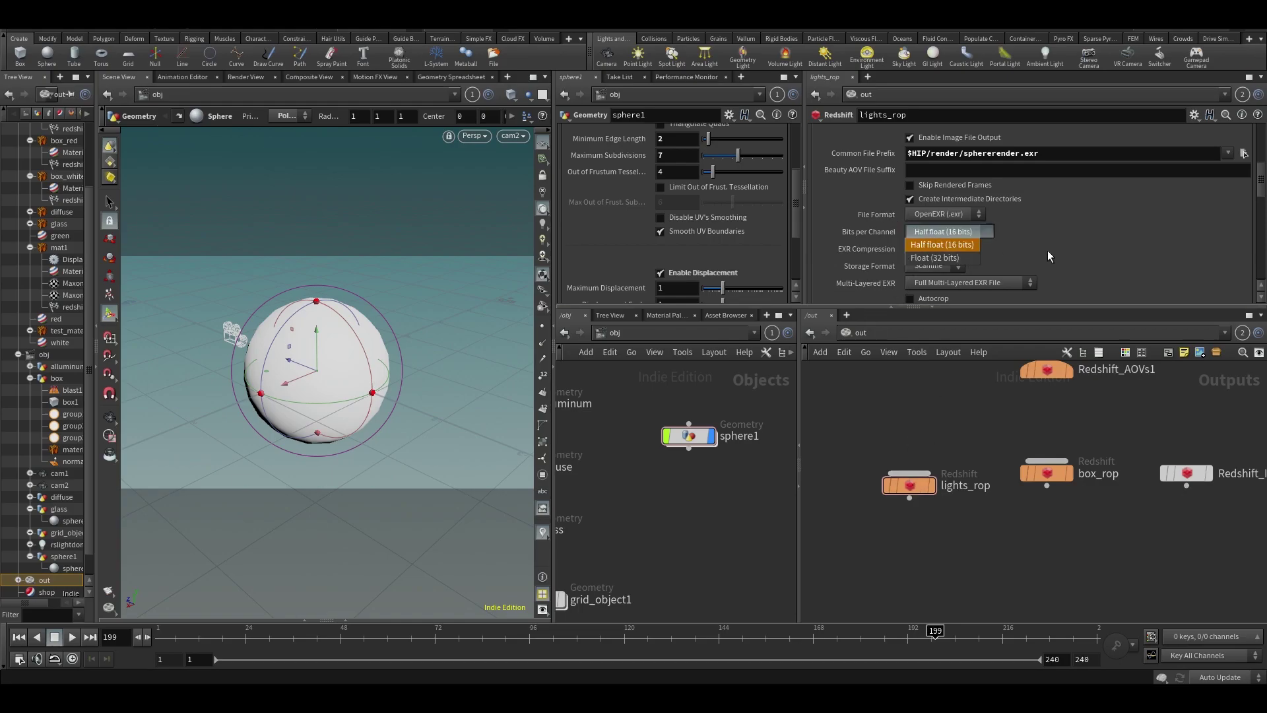
left_click(957, 246)
scroll(944, 257, "up", 2)
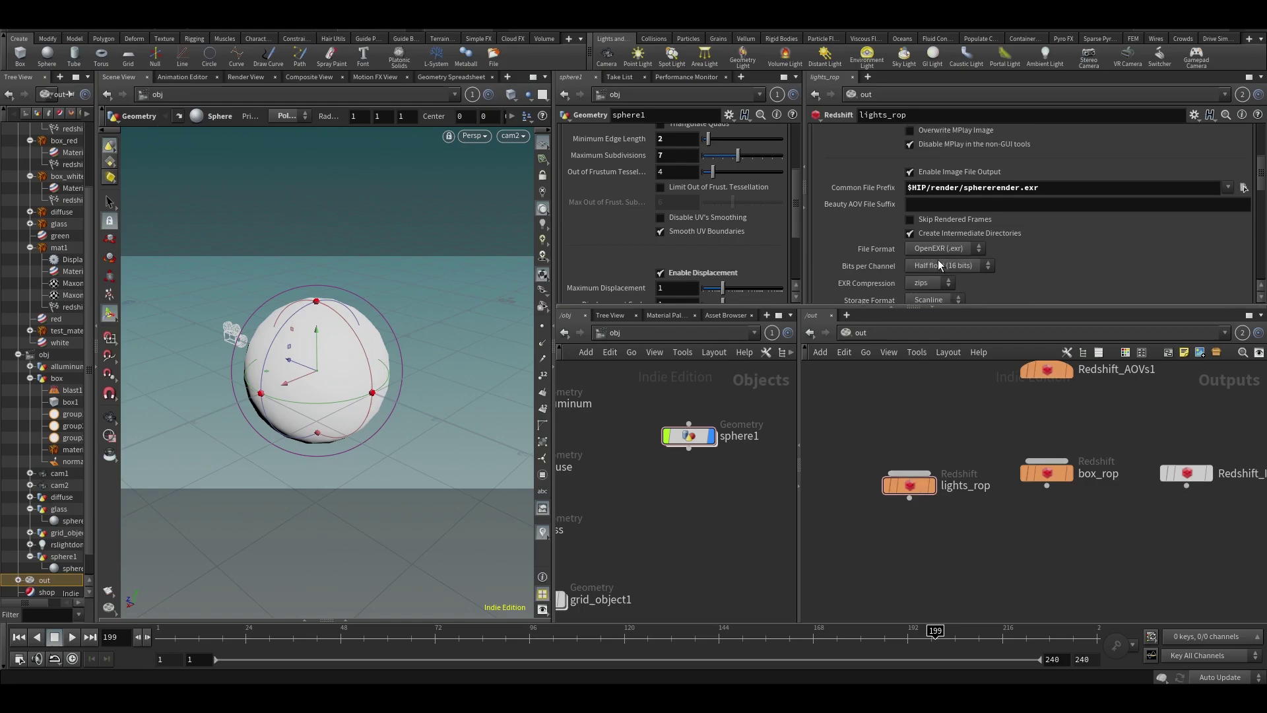
left_click(941, 265)
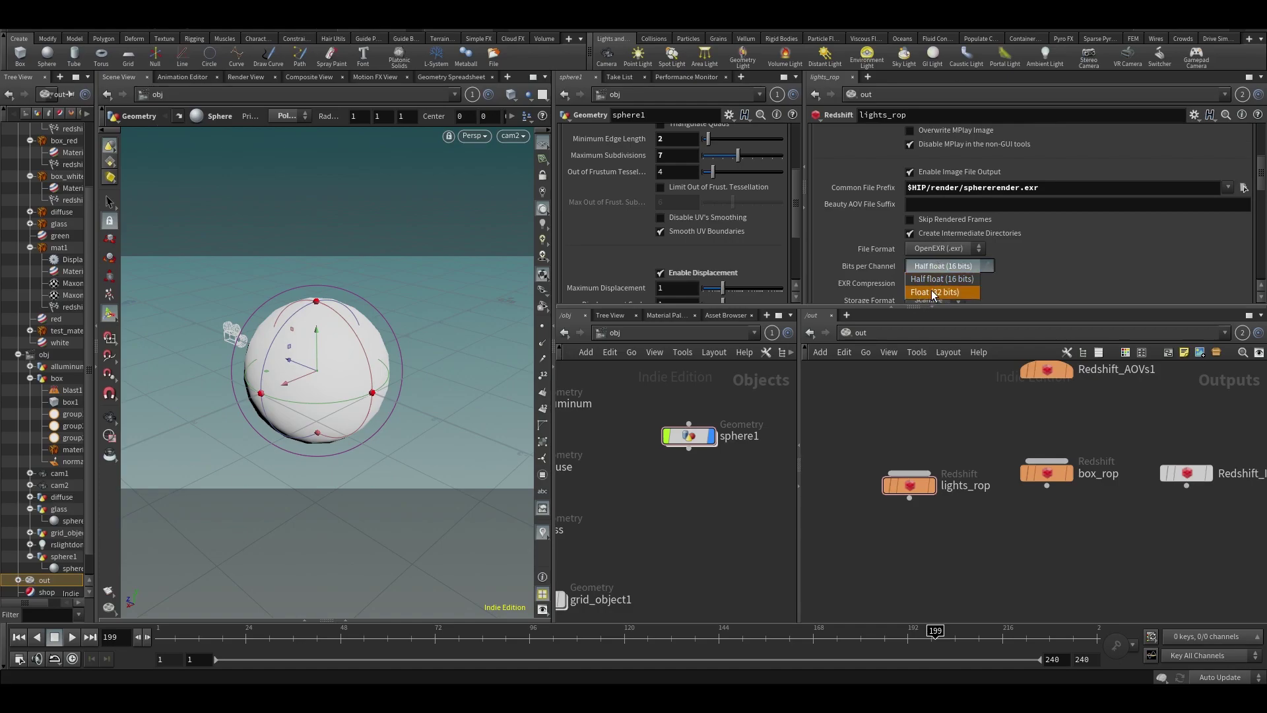
left_click(806, 285)
Move lights_rop beside box_rop in /out and save as ROPs_basics_v002.hiplc.
left_click_drag(857, 307, 857, 406)
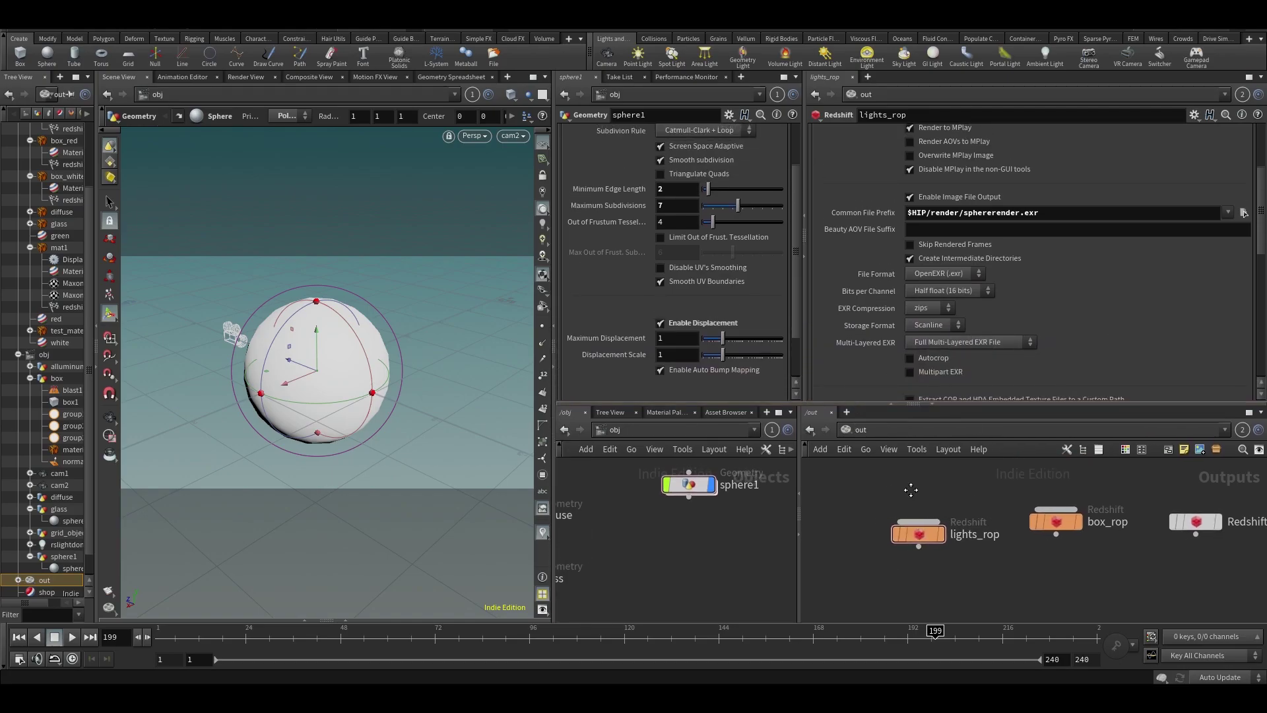
left_click_drag(913, 529, 940, 521)
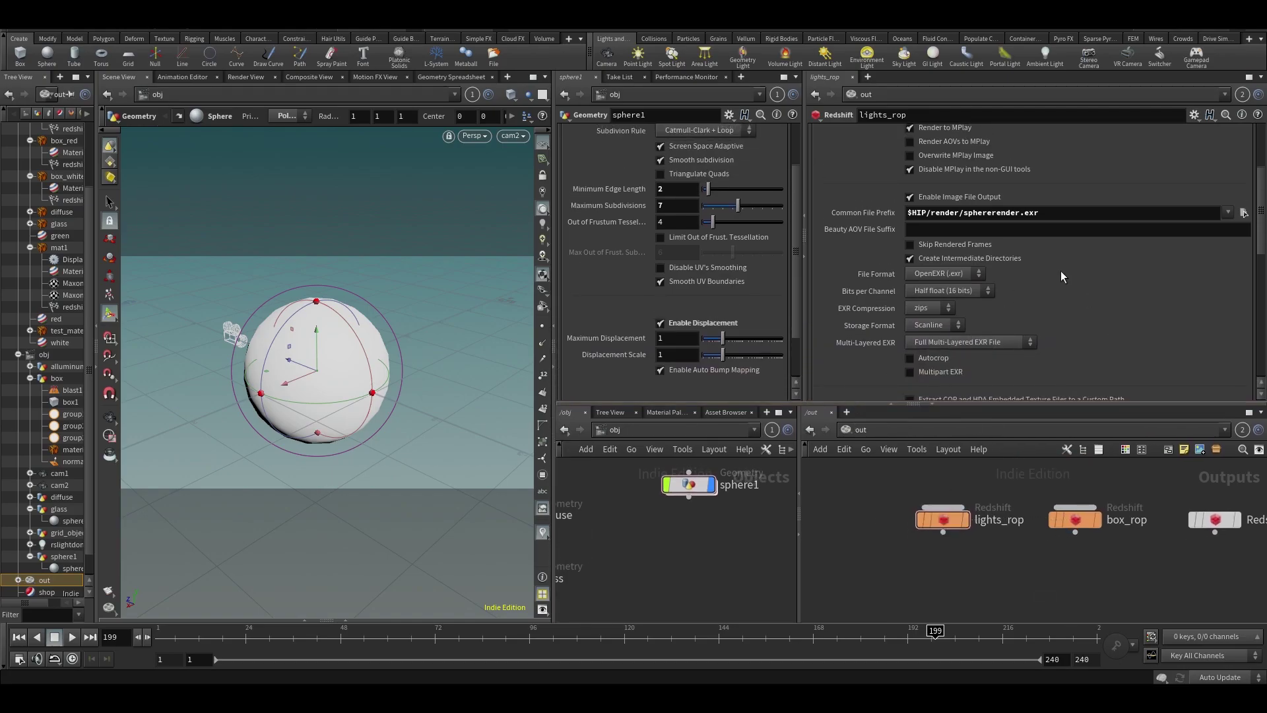
scroll(943, 327, "up", 1)
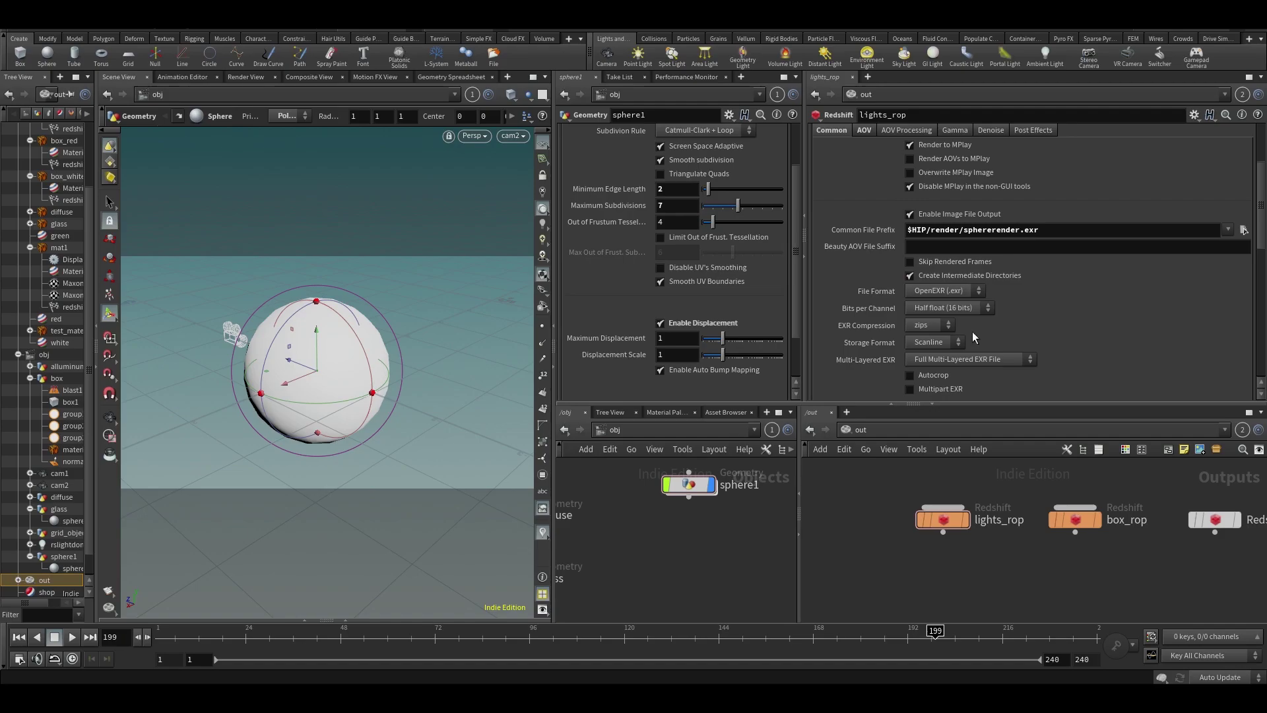
middle_click_drag(946, 597, 926, 578)
key("ctrl+s")
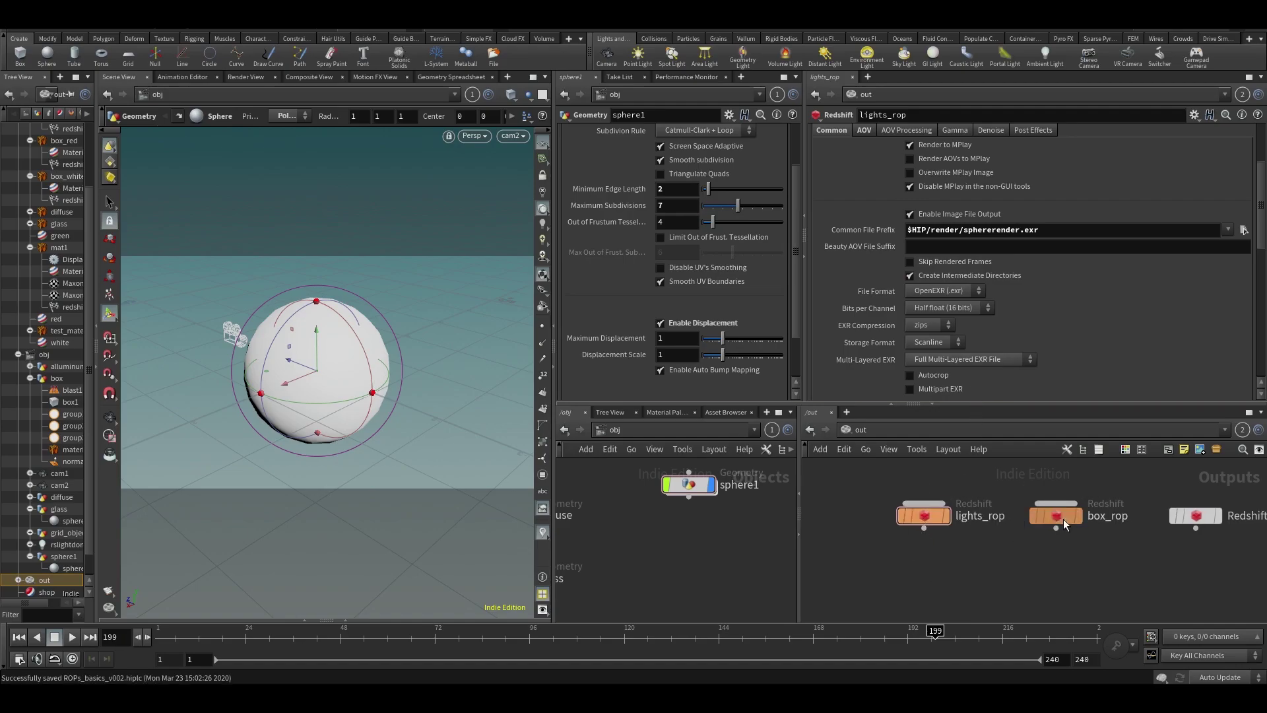
Compare box_rop's settings, keeping lights_rop's prefix at $HIP/render/sphererender.exr.
left_click(1063, 518)
left_click(917, 520)
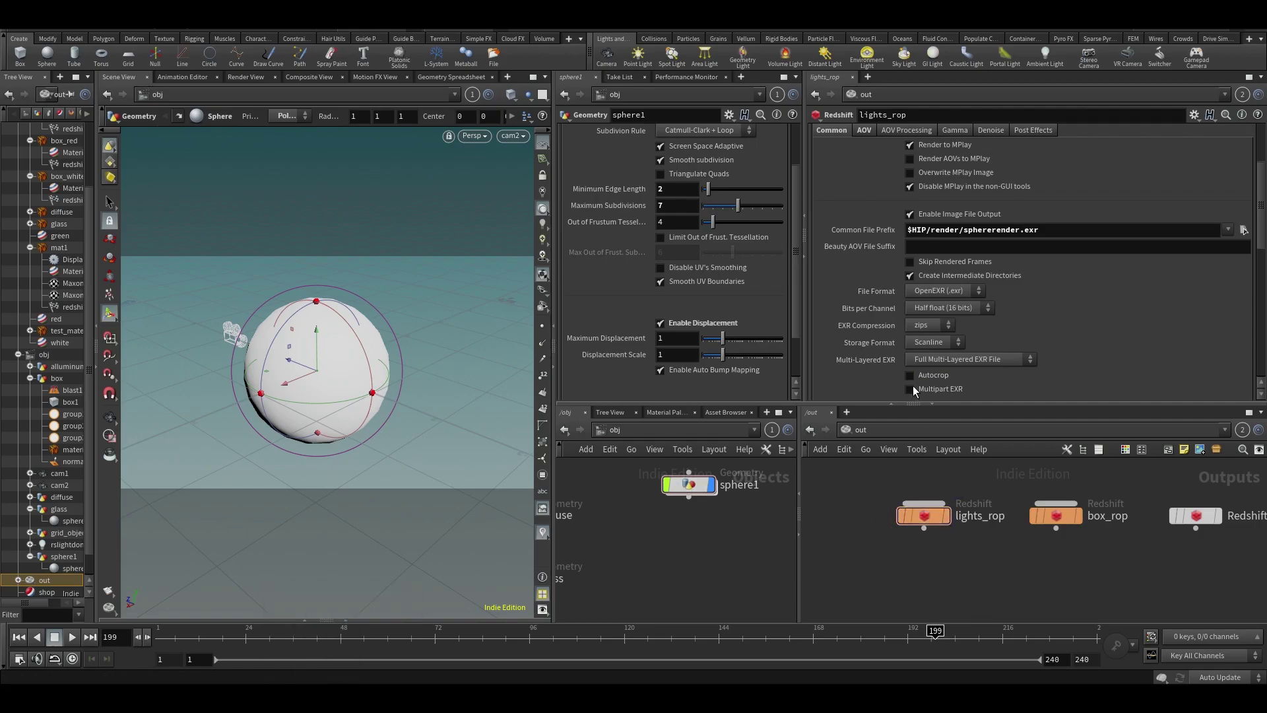
scroll(924, 287, "up", 1)
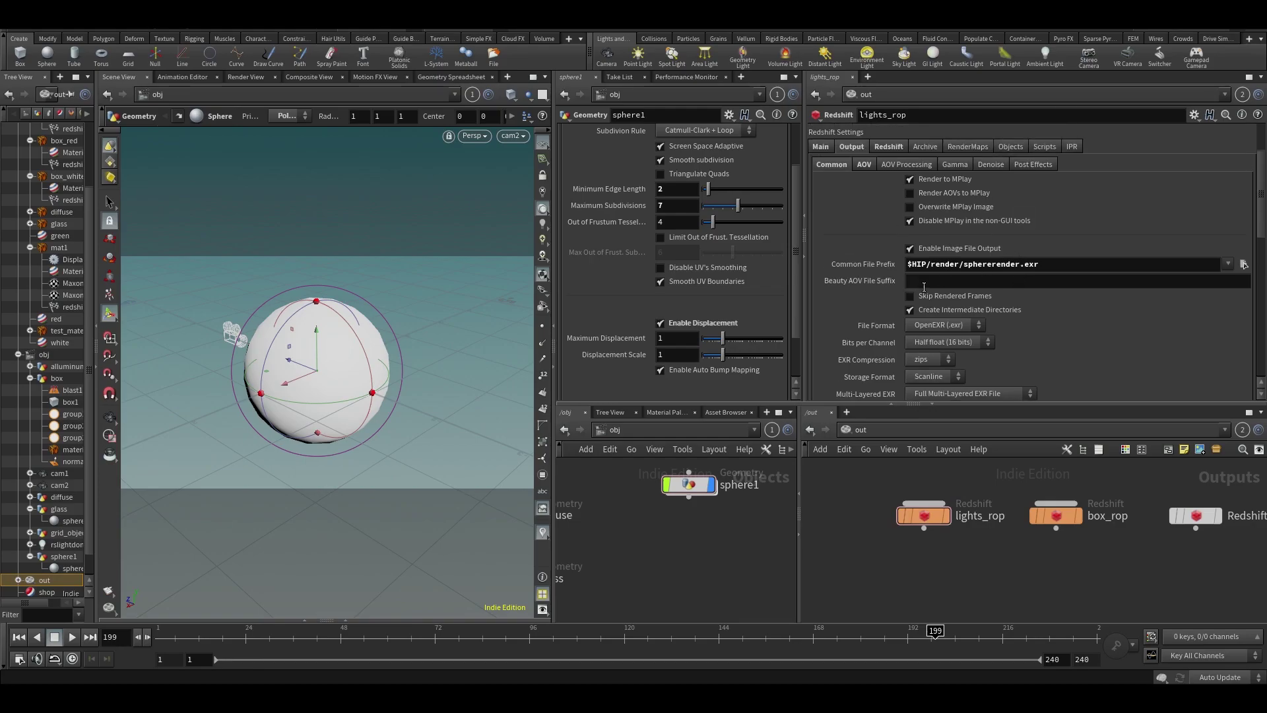
scroll(970, 301, "down", 2)
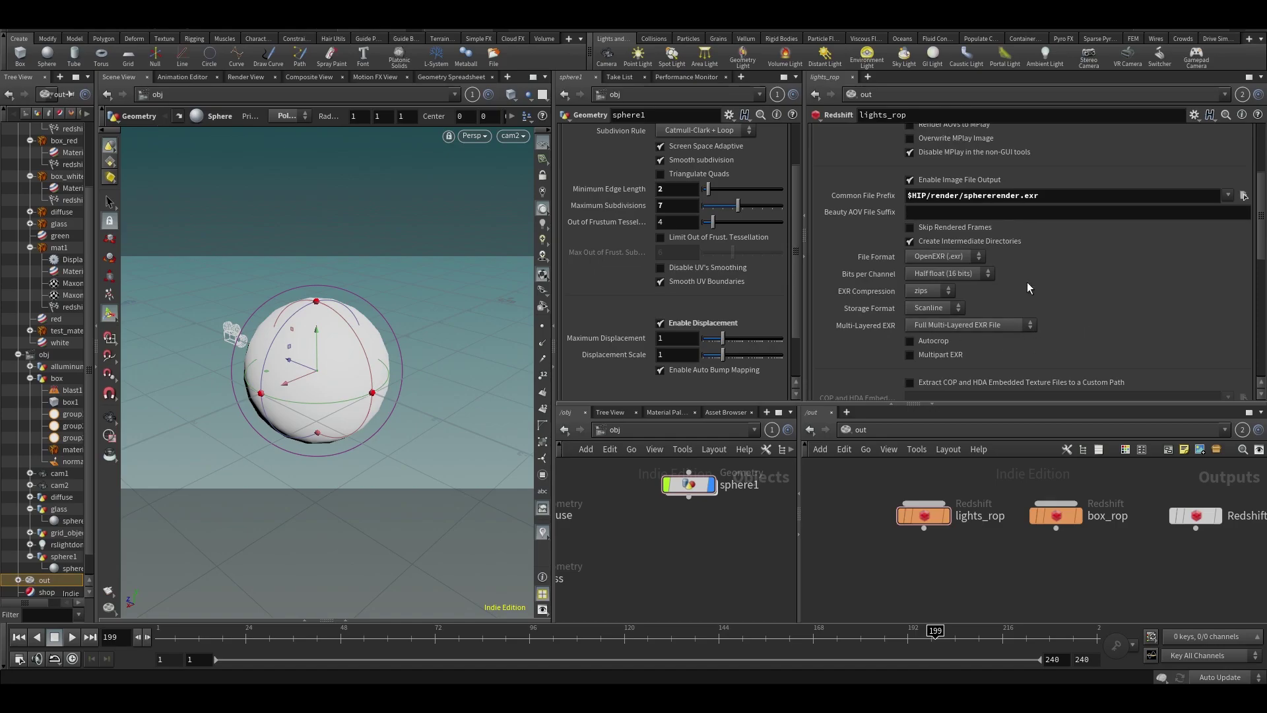
scroll(1027, 287, "up", 2)
left_click(1017, 247)
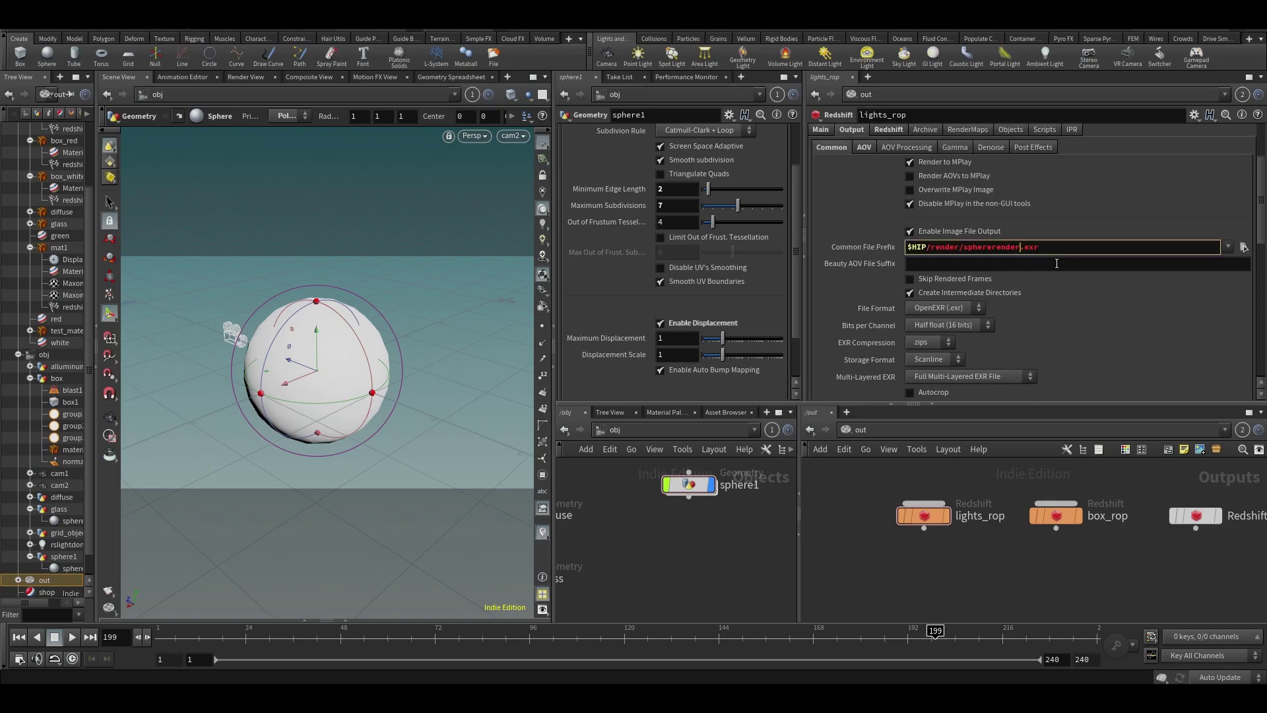
type("$")
key("Escape")
key("Escape")
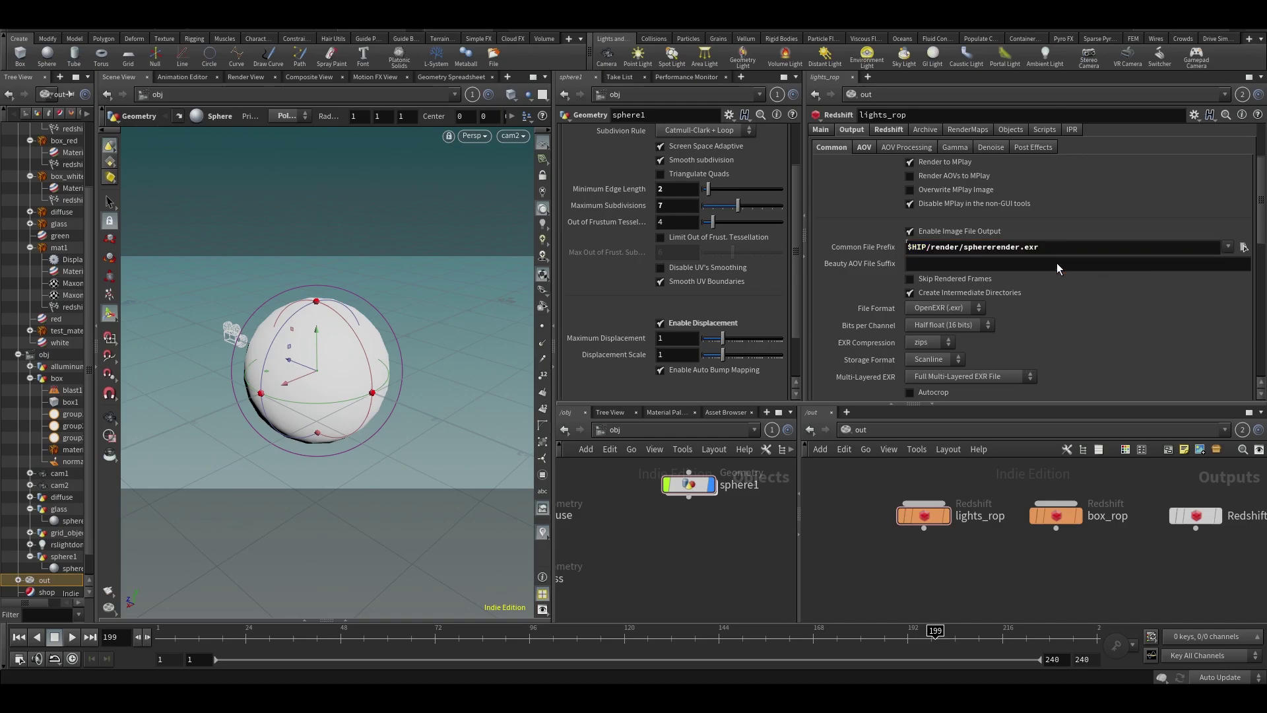
scroll(1056, 263, "up", 4)
Let the lights_rop render finish in MPlay, then close the preview window.
scroll(1007, 226, "up", 1)
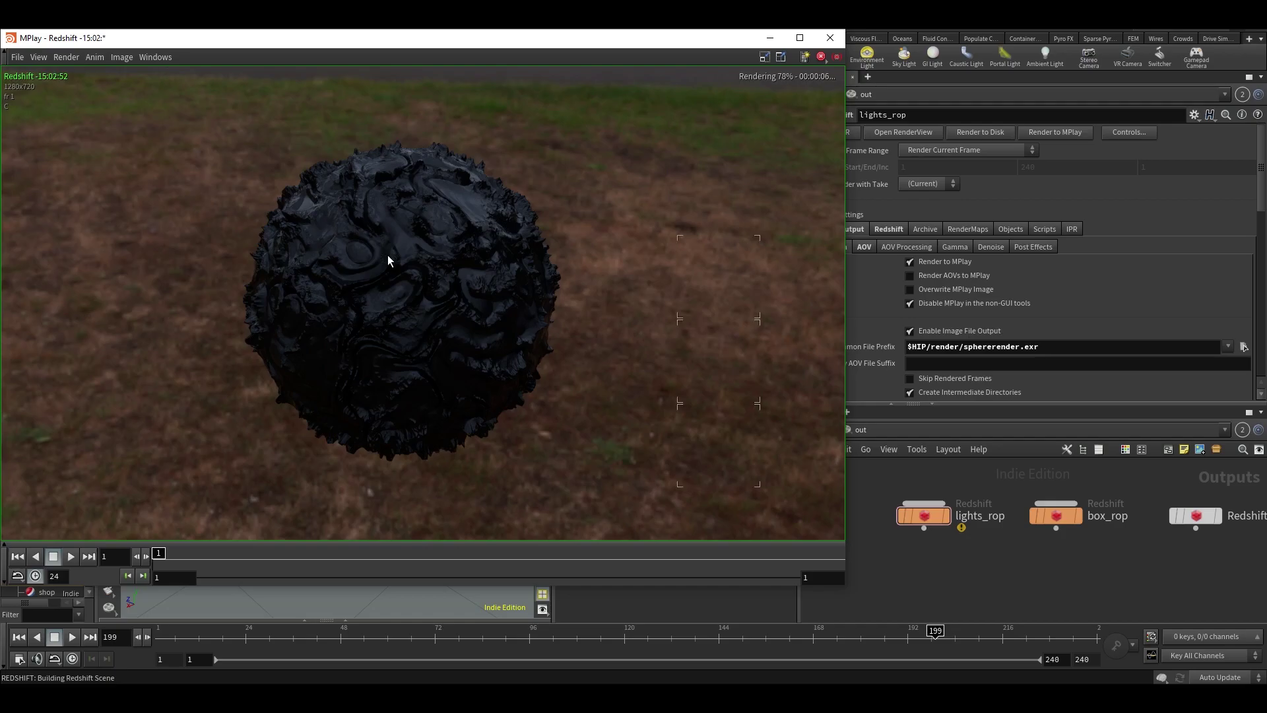
left_click(834, 33)
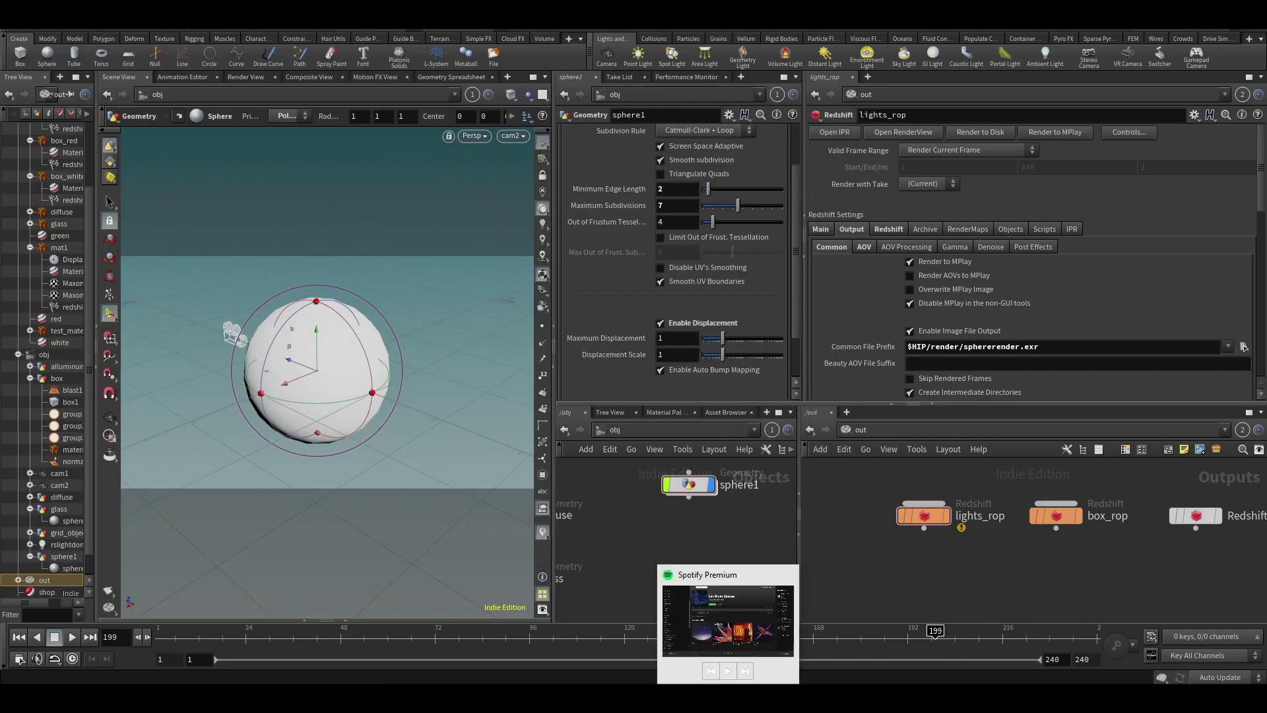
mouse_move(727, 668)
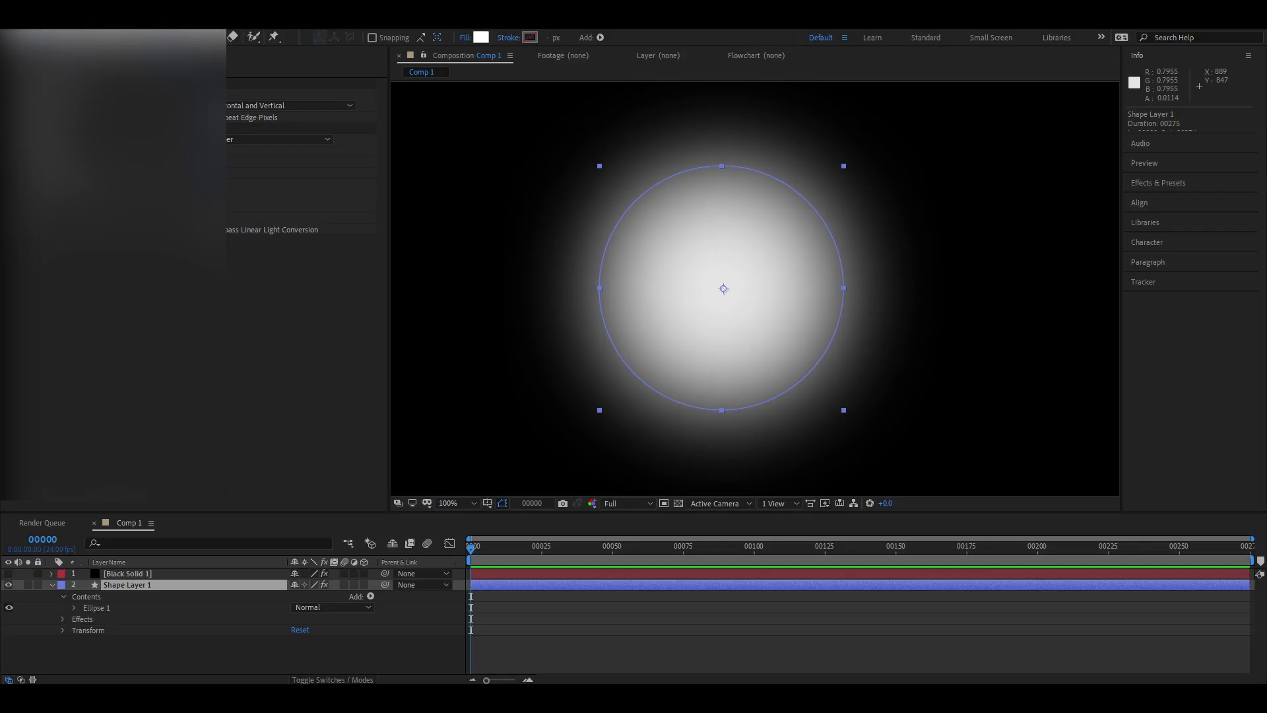
Import sphererender.exr into After Effects, build a composition from it, and view it at 100%.
key("ctrl+i")
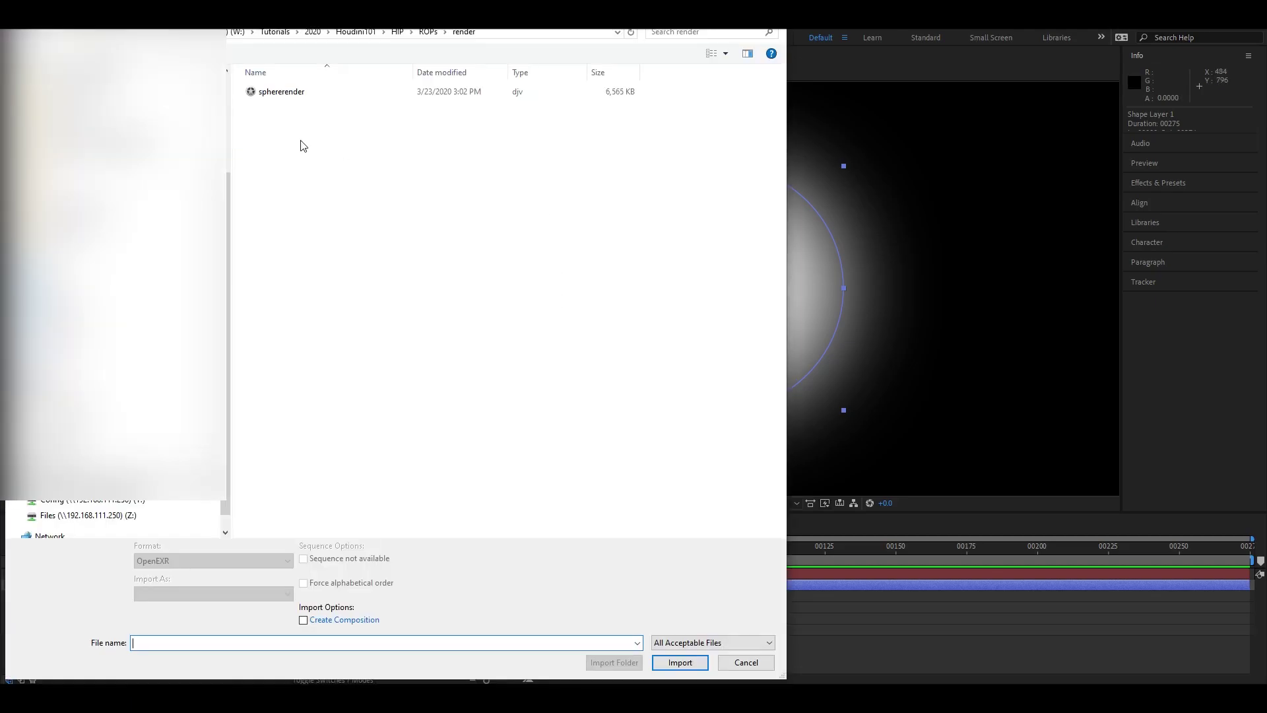
double_click(282, 93)
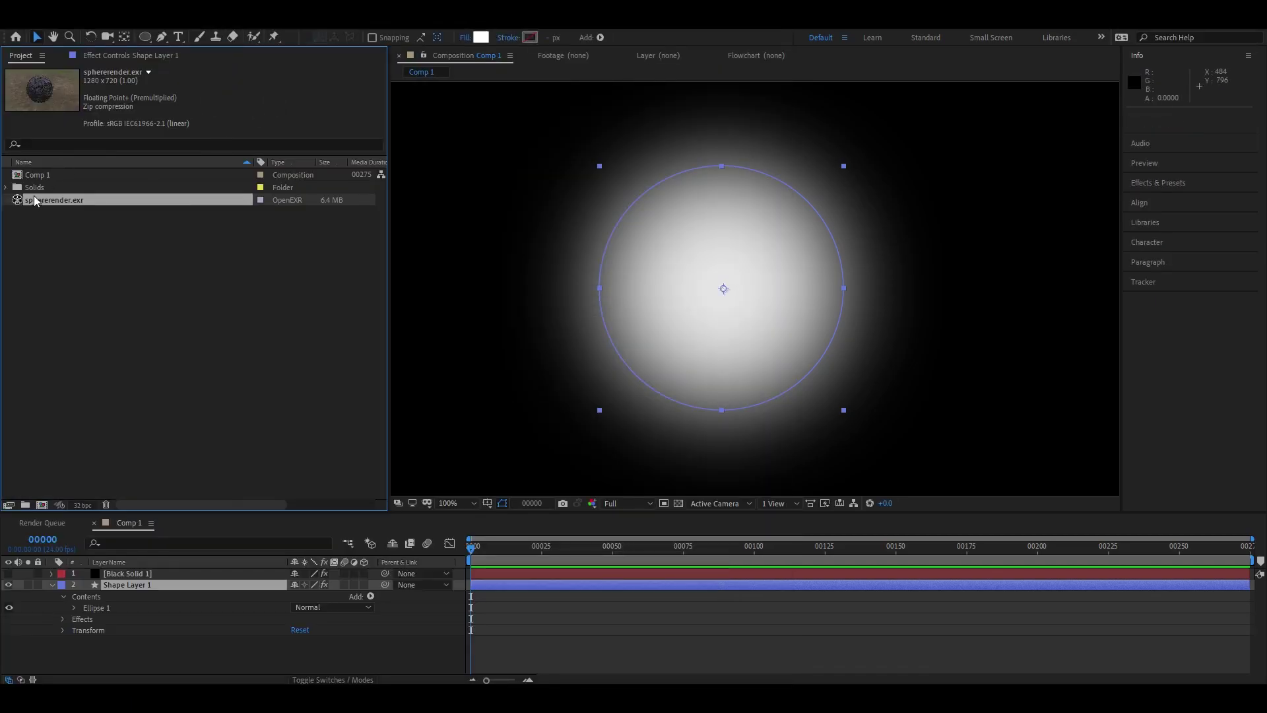
left_click_drag(38, 200, 42, 504)
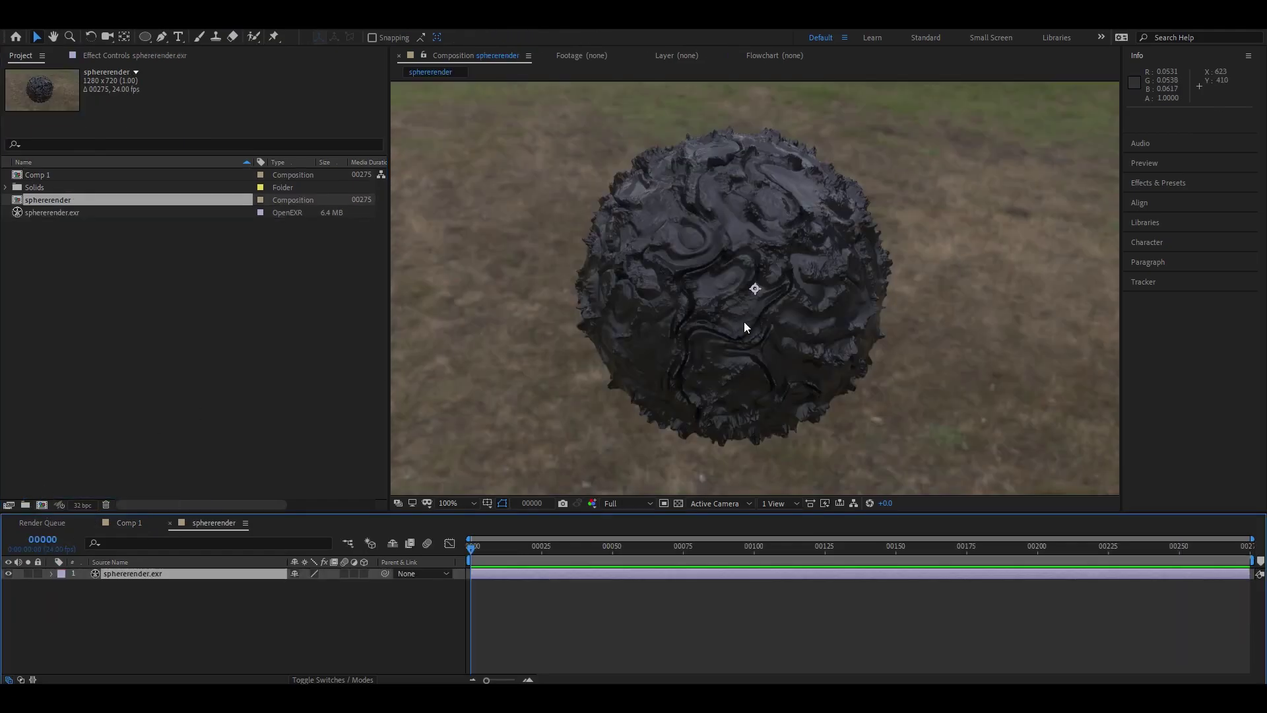
key("slash")
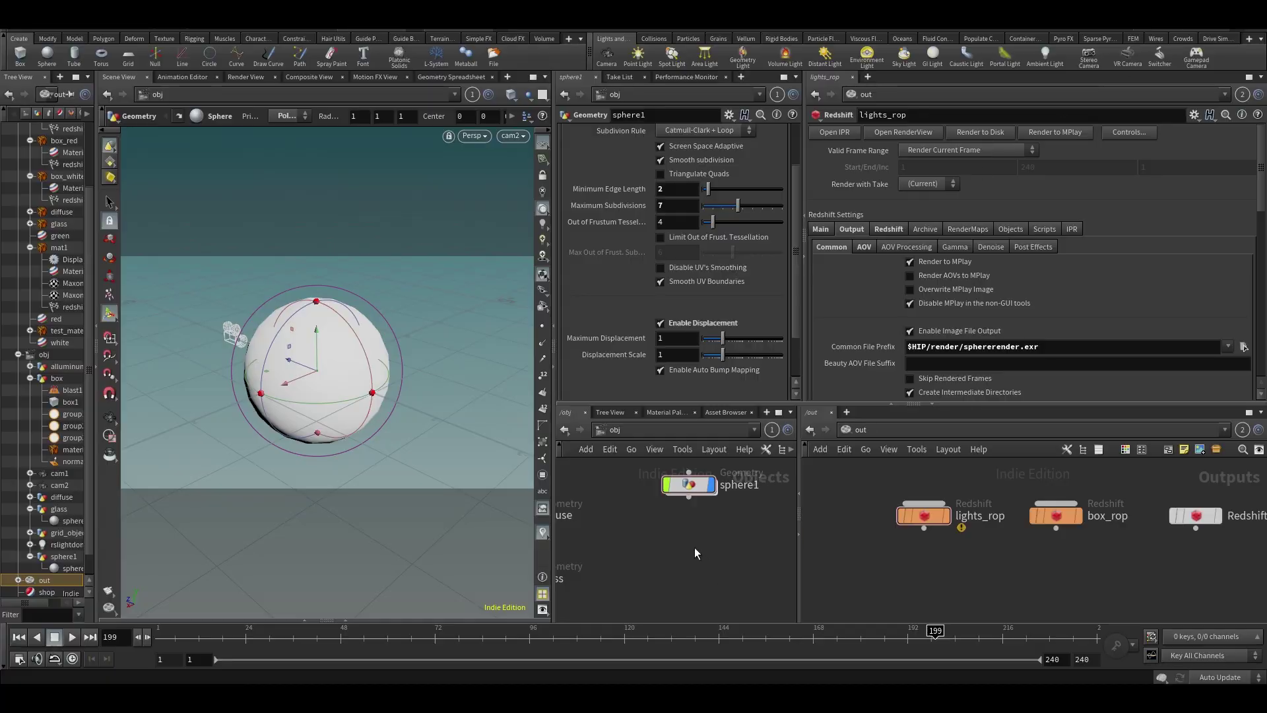
Uncheck Enable Background on rslightdome1, save, and re-render the sphere to MPlay.
scroll(694, 548, "down", 5)
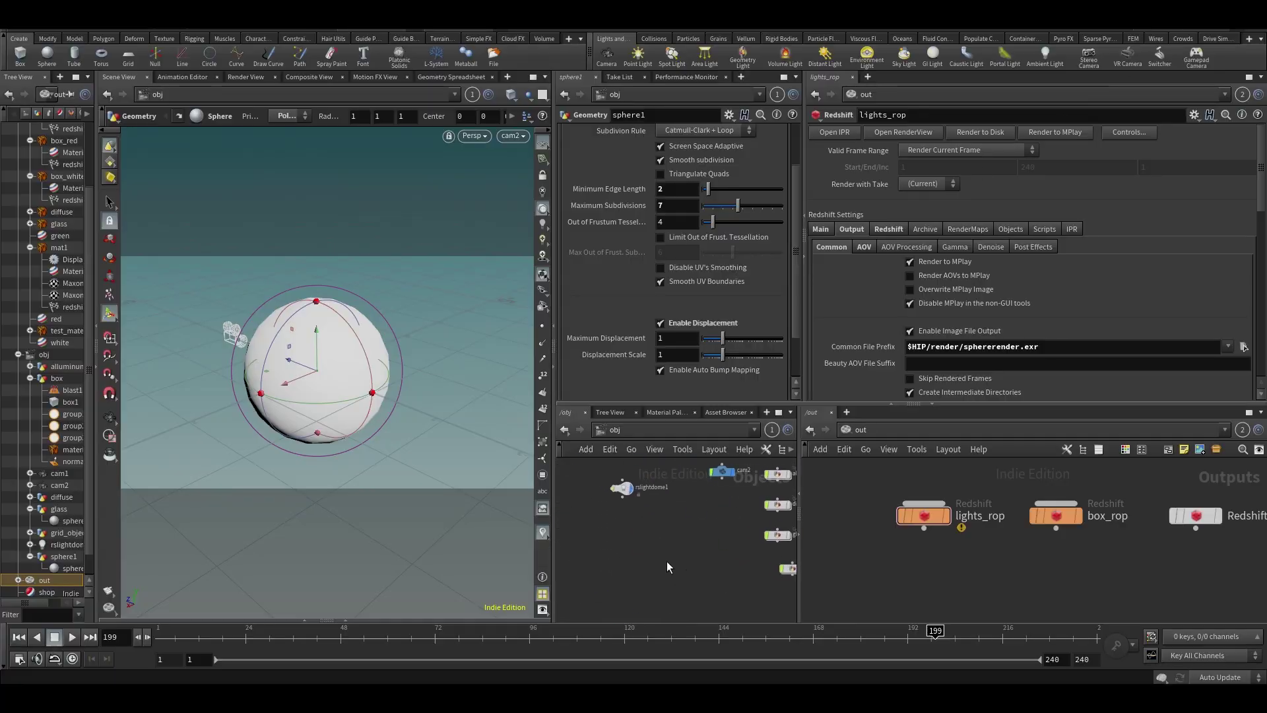
left_click(621, 487)
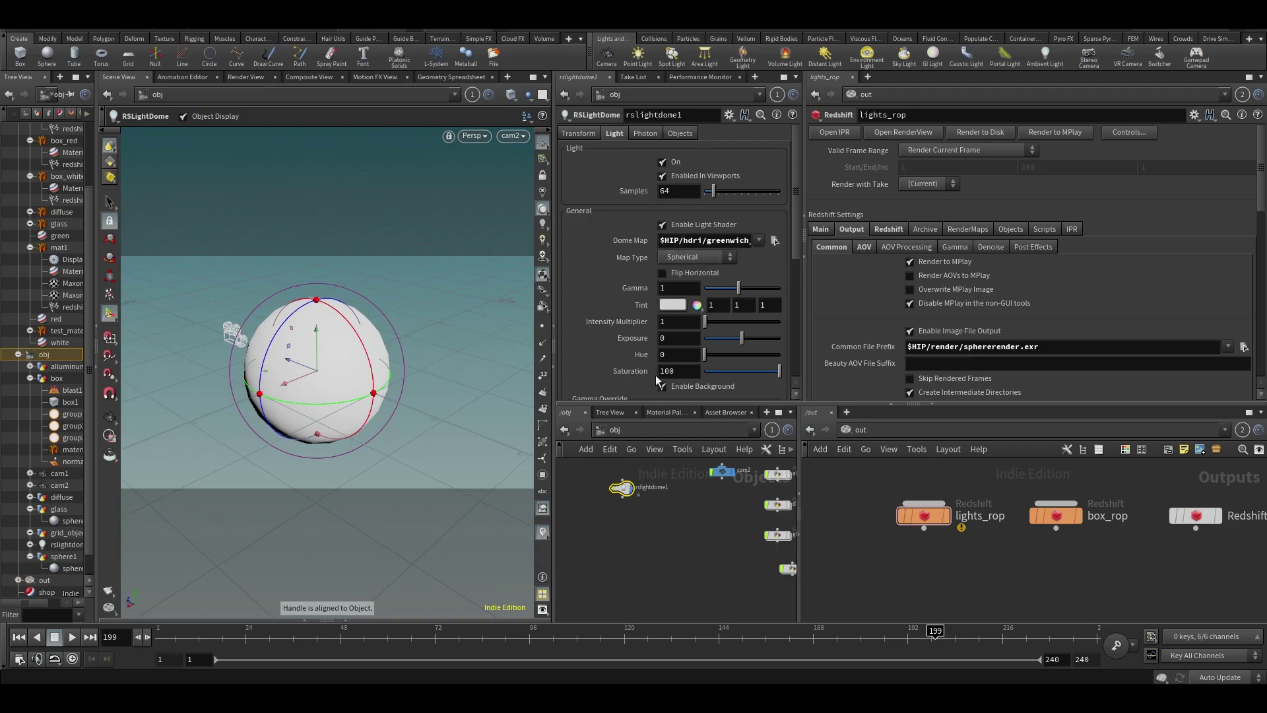
left_click(676, 386)
middle_click_drag(703, 561, 654, 568)
key("ctrl+s")
left_click(924, 515)
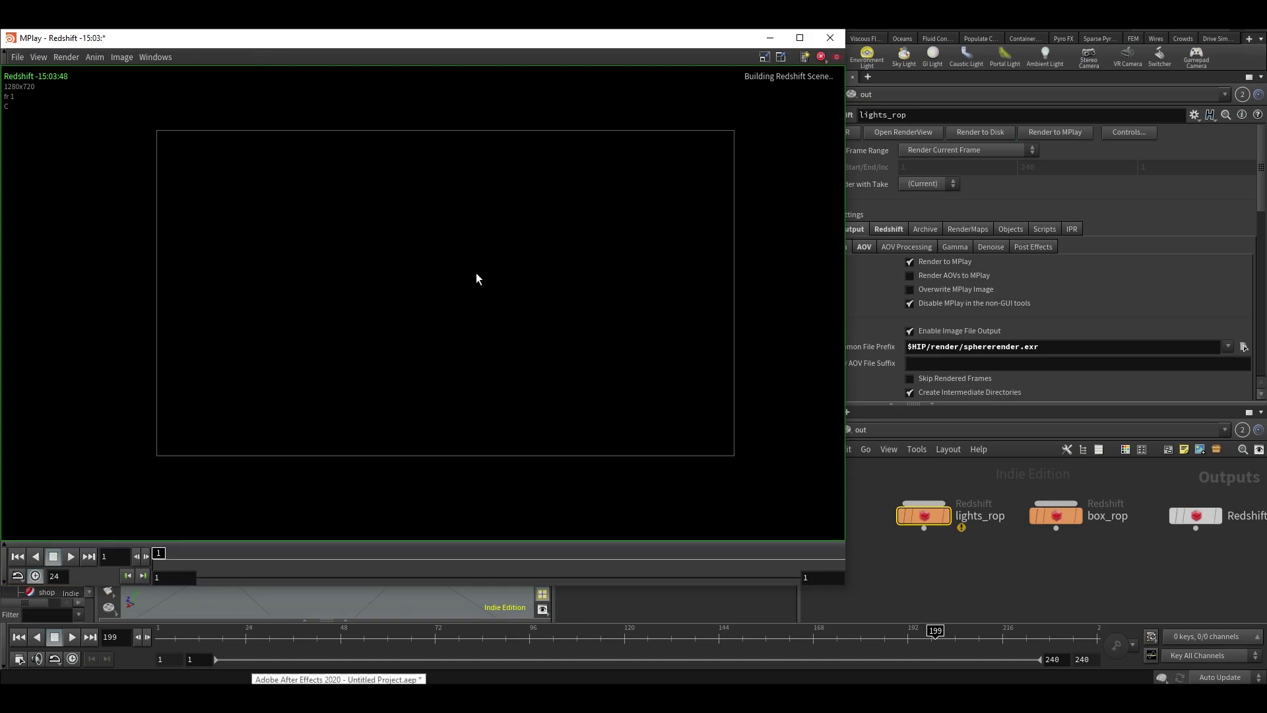
Close the MPlay preview, widen the network and parameter panes, and save the scene again.
scroll(464, 267, "up", 2)
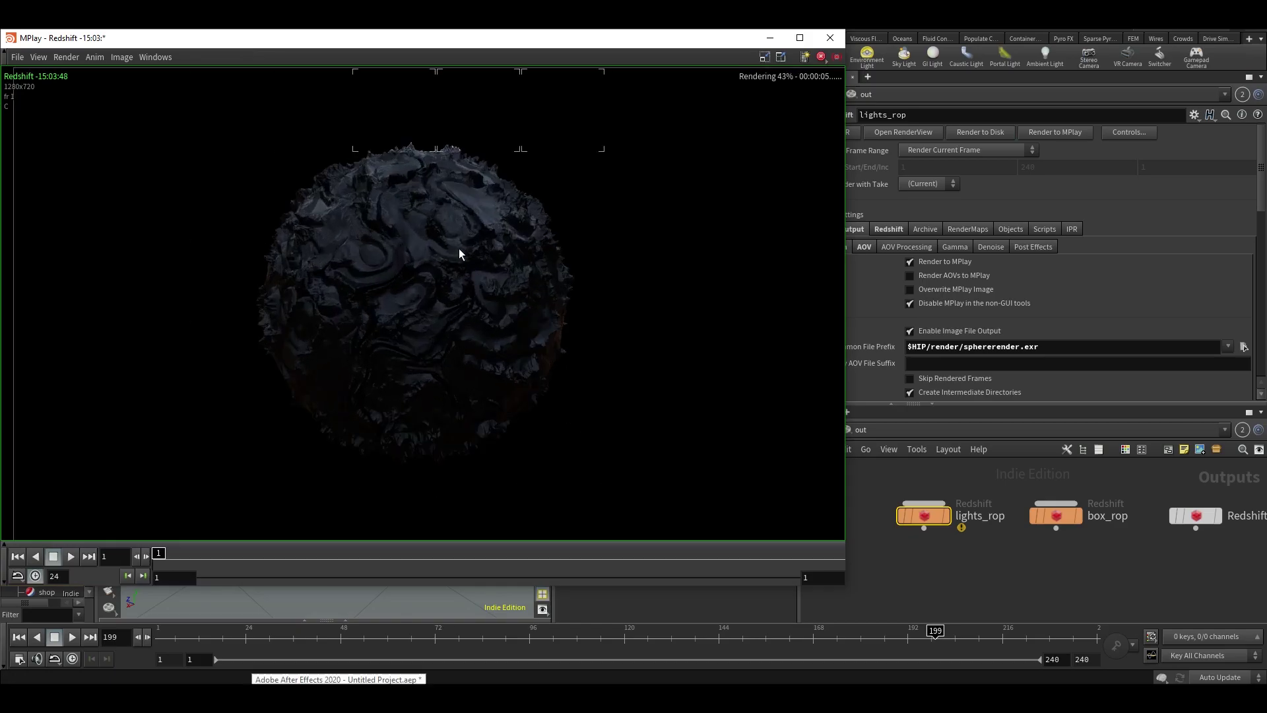
left_click(829, 38)
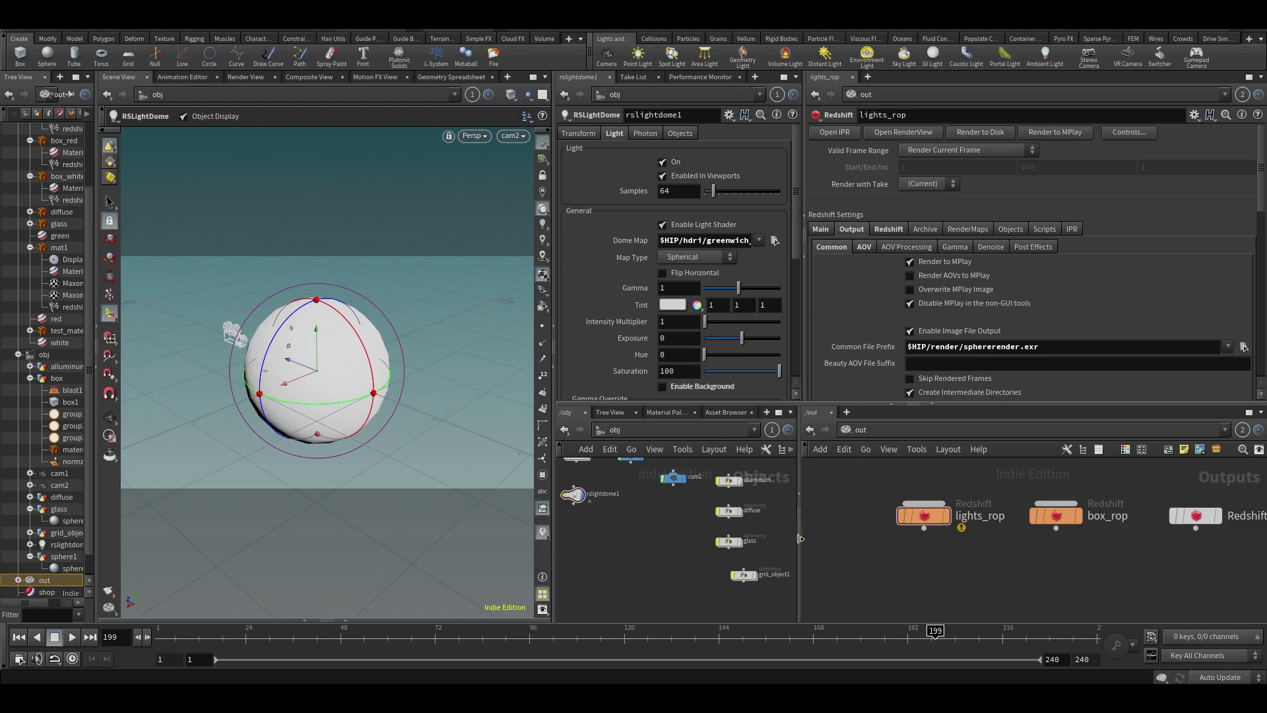
left_click_drag(800, 538, 961, 538)
left_click_drag(804, 343, 970, 344)
scroll(719, 498, "up", 3)
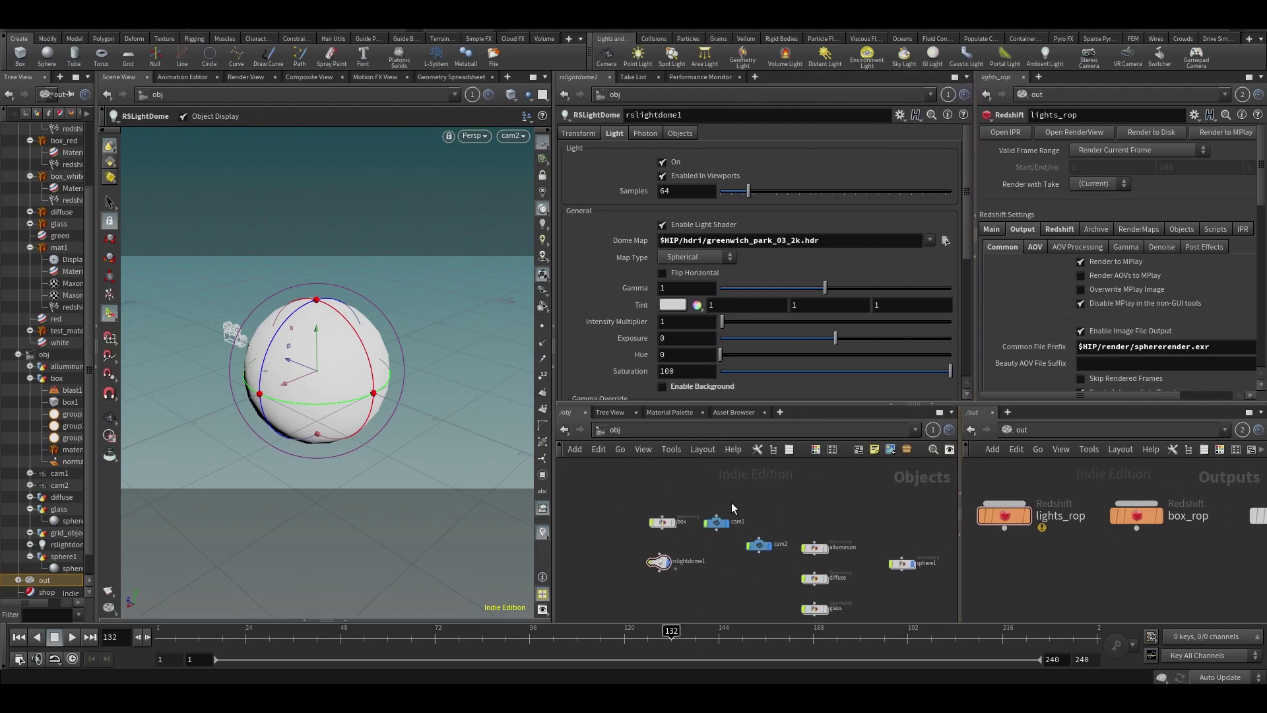
key("ctrl+s")
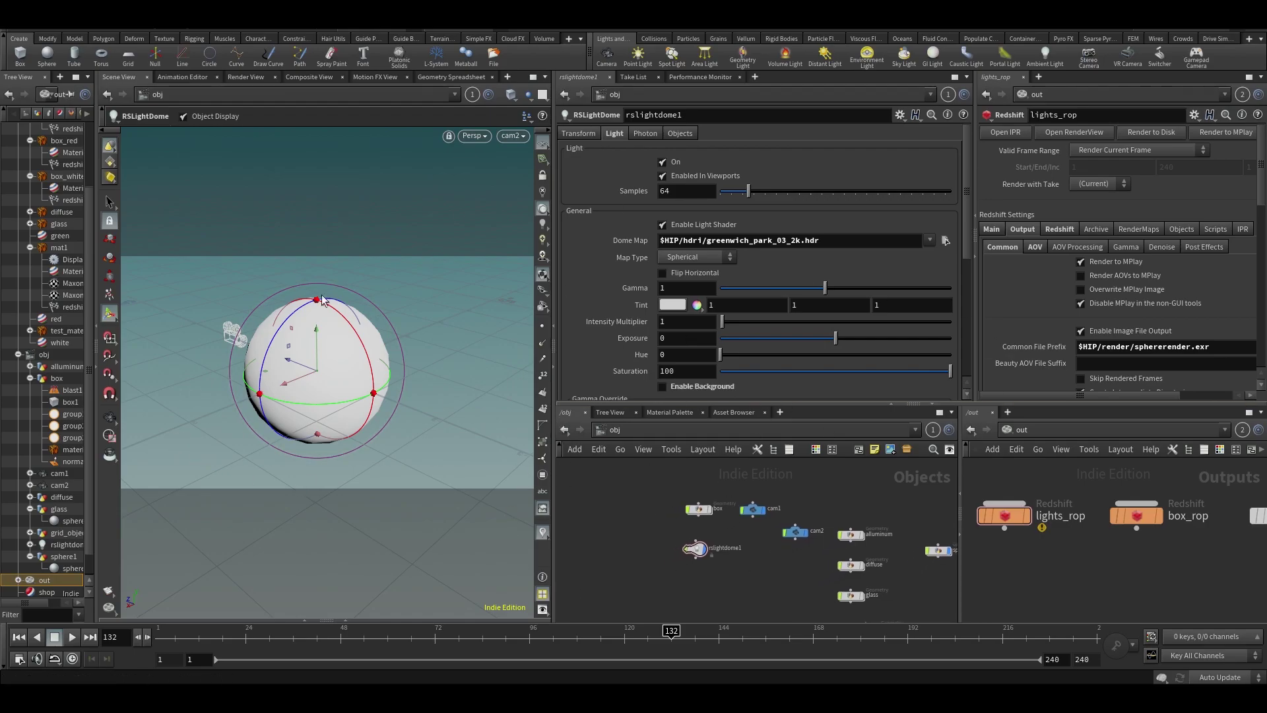
key("s")
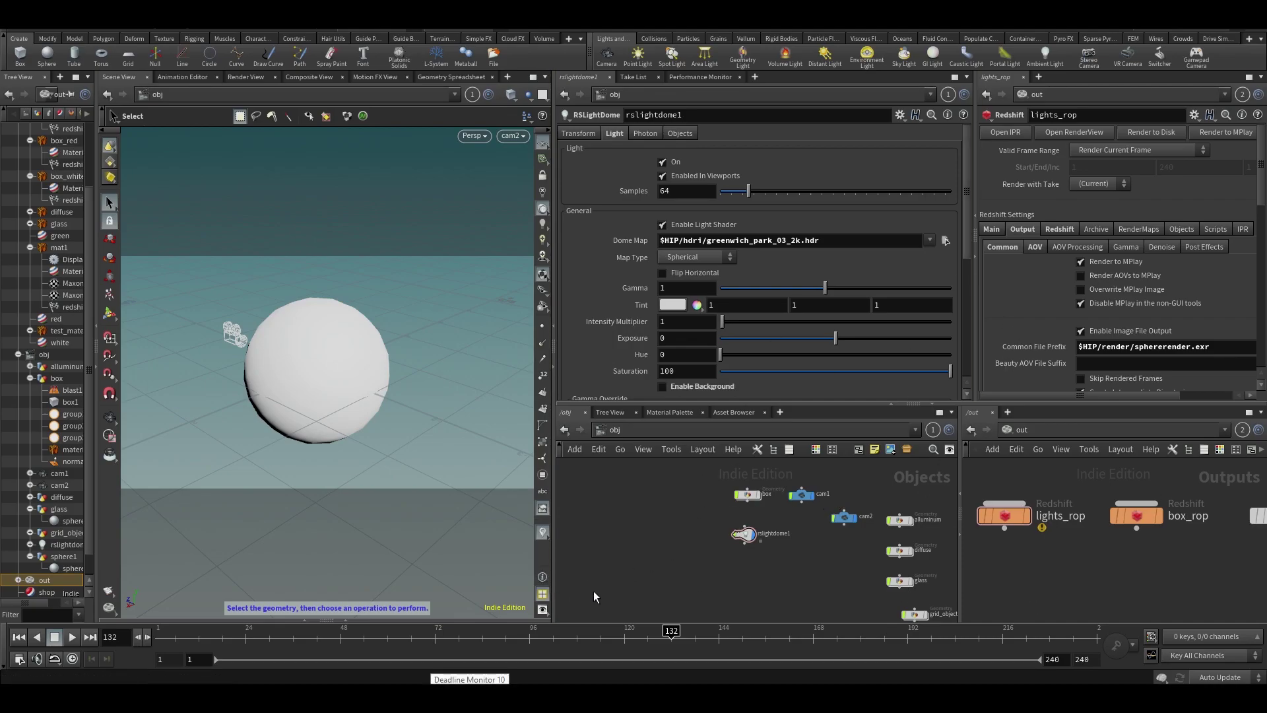
Create a Mantra ROP node, mantra1, in the /out network using the Tab menu.
scroll(659, 543, "up", 2)
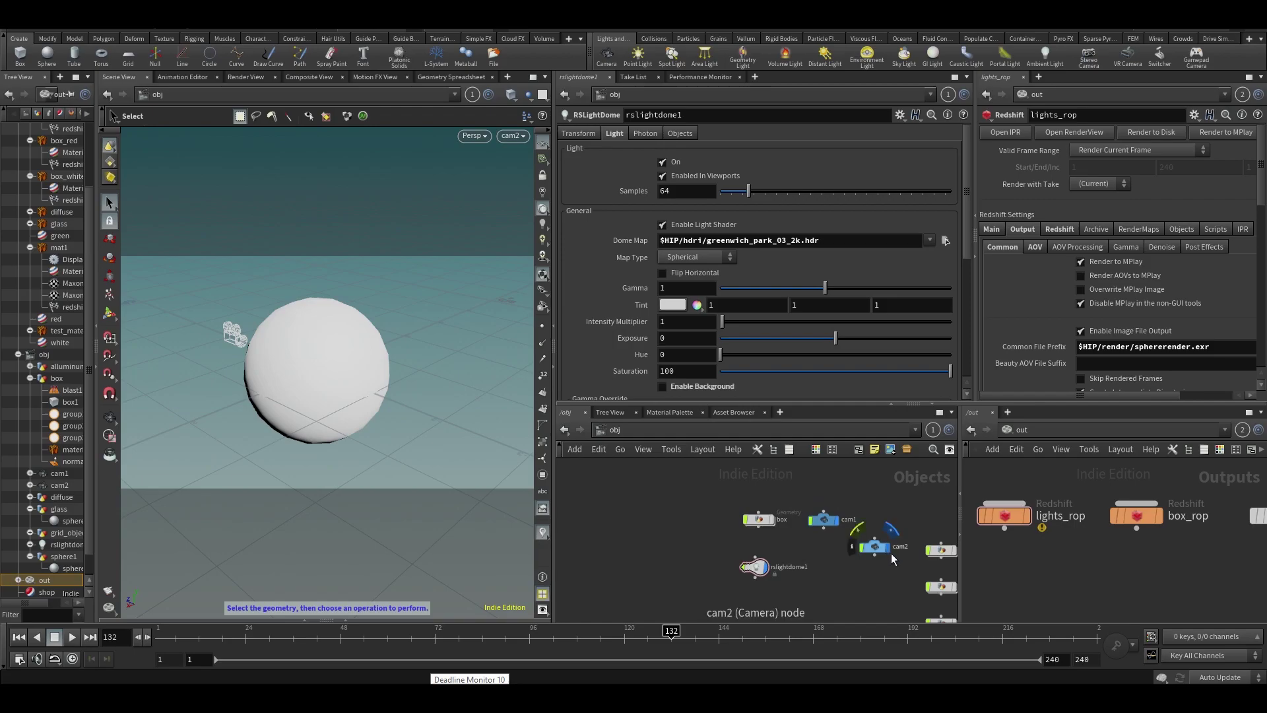
middle_click_drag(1036, 584, 1047, 532)
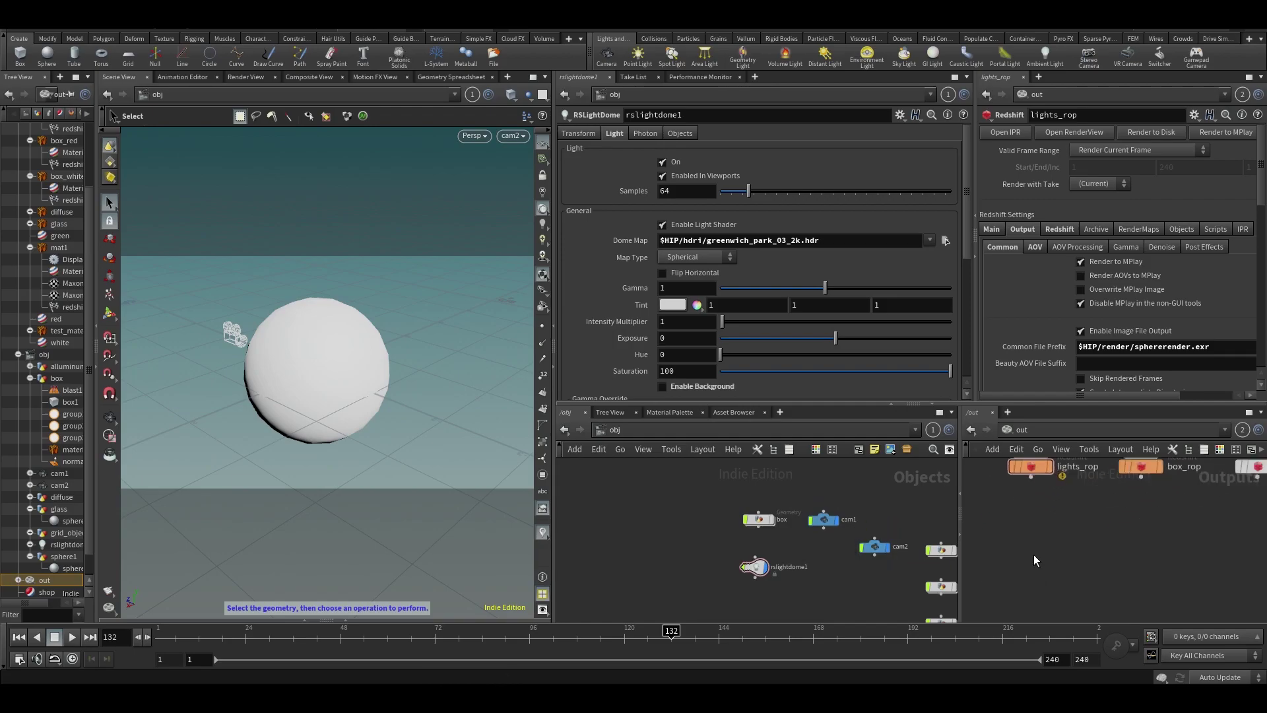
key("Tab")
type("mantra")
key("Return")
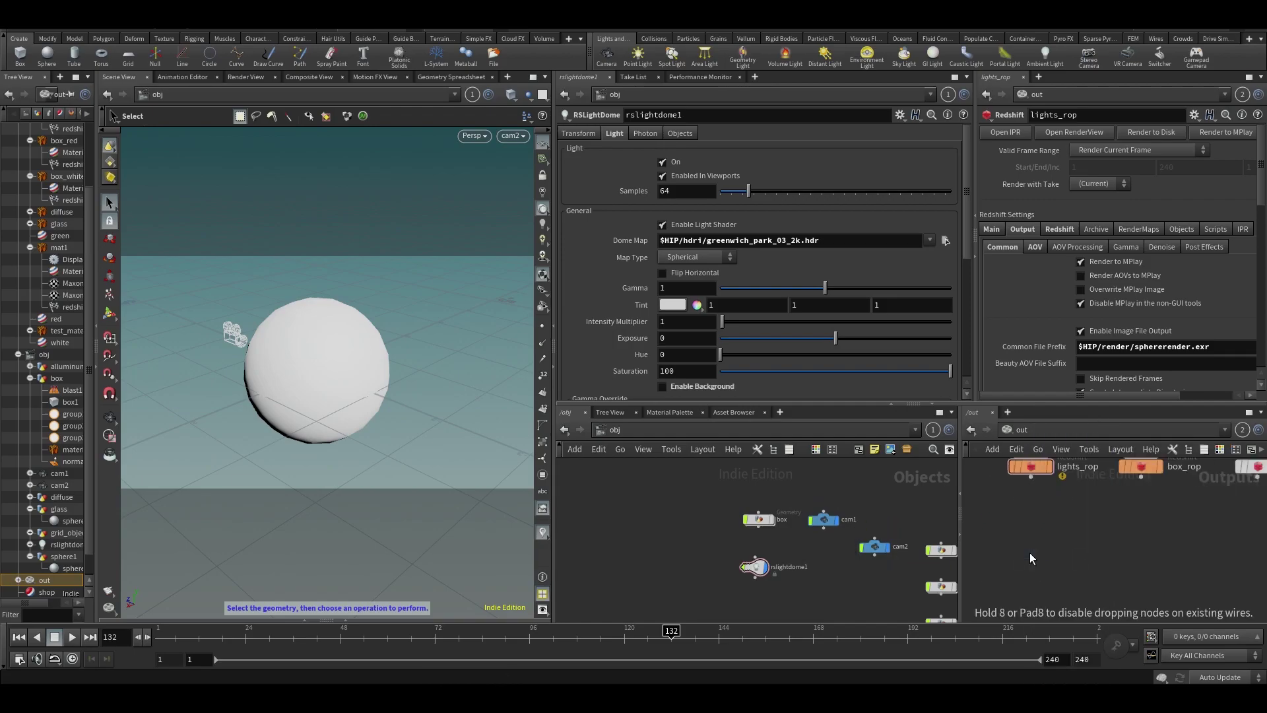
left_click(1031, 549)
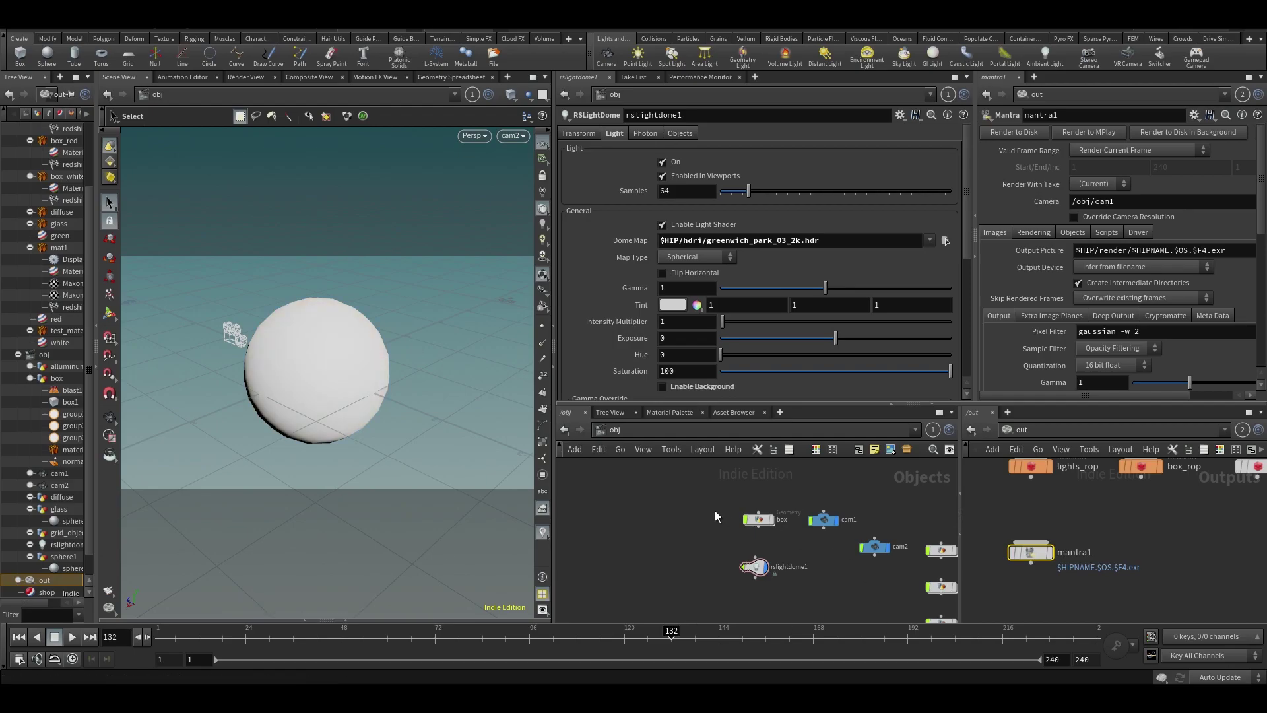
Drag the Metallic > Iron material from the Material Palette into /mat.
middle_click_drag(835, 562, 714, 556)
left_click(669, 412)
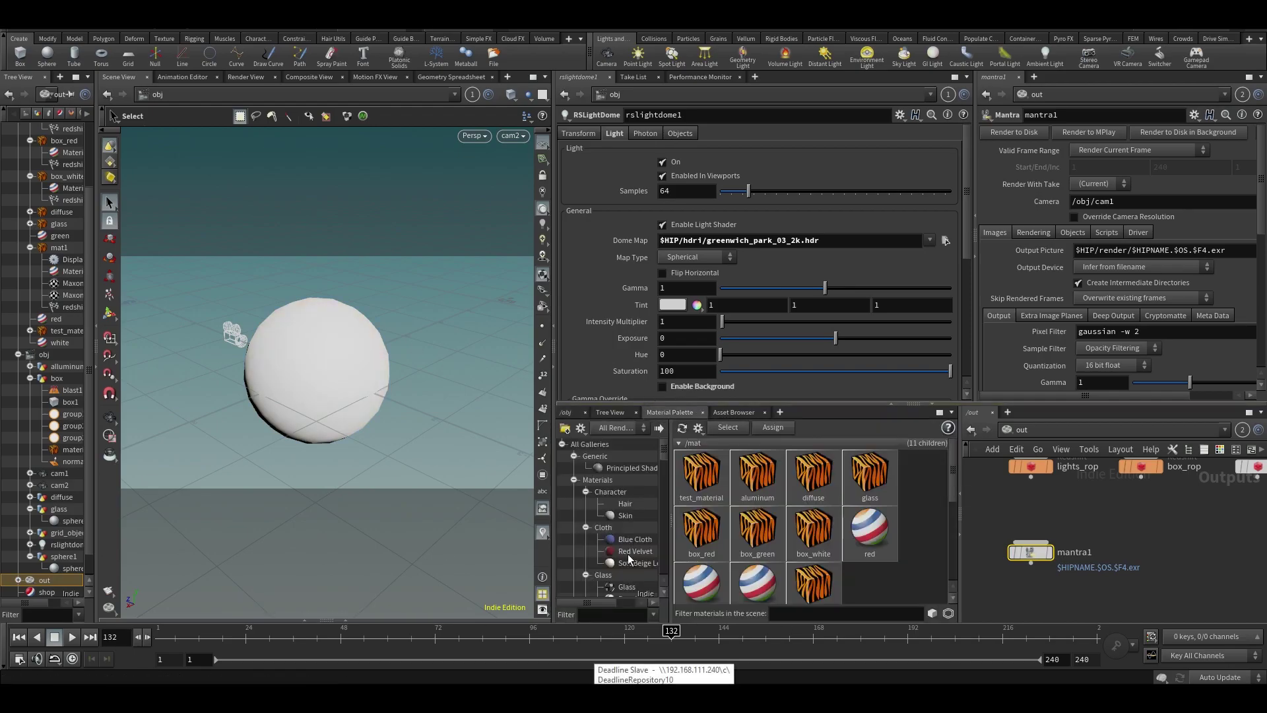
left_click_drag(670, 511, 764, 511)
scroll(660, 528, "down", 4)
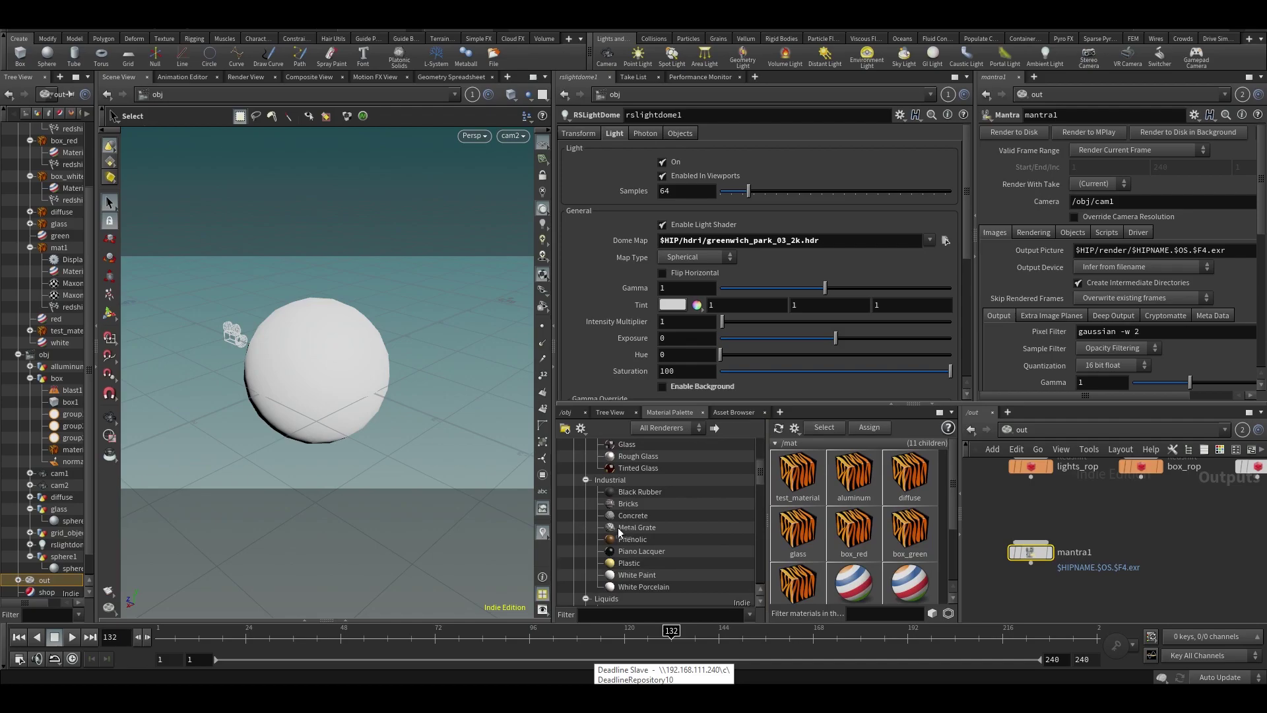
scroll(634, 575, "down", 5)
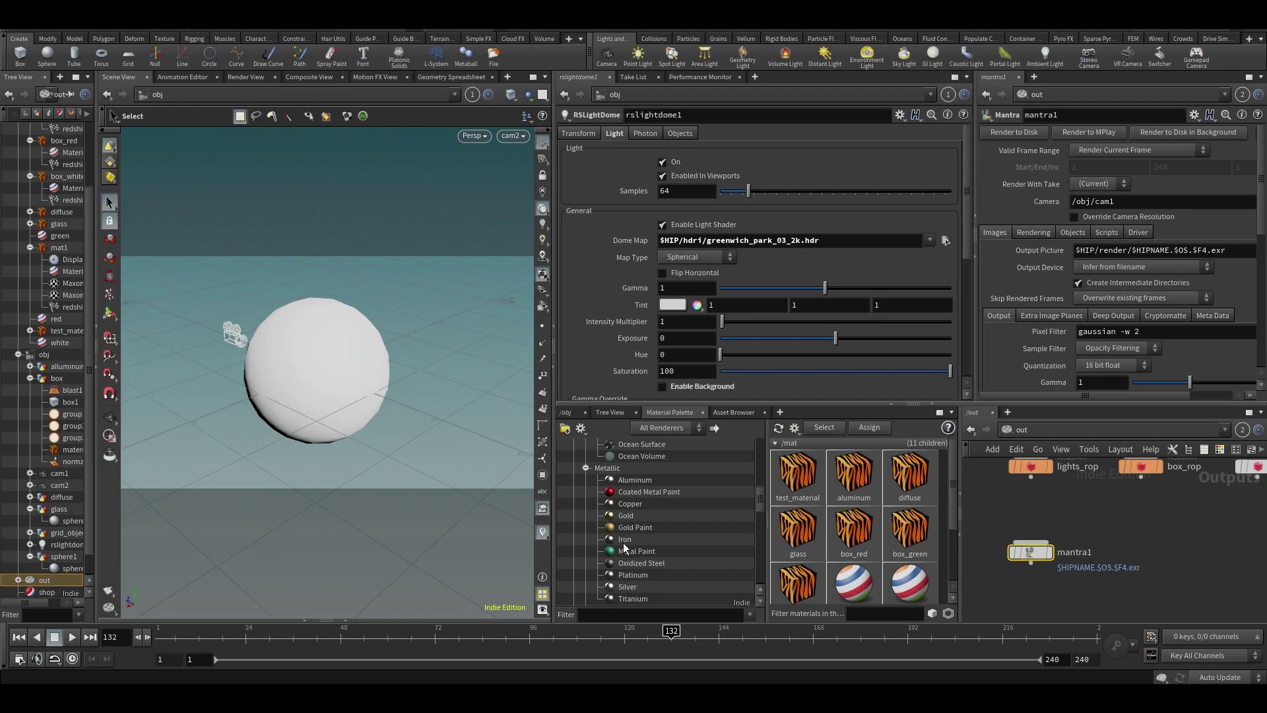
left_click_drag(624, 539, 864, 543)
Show the /mat network and select the iron Principled Shader to view its settings.
left_click(566, 413)
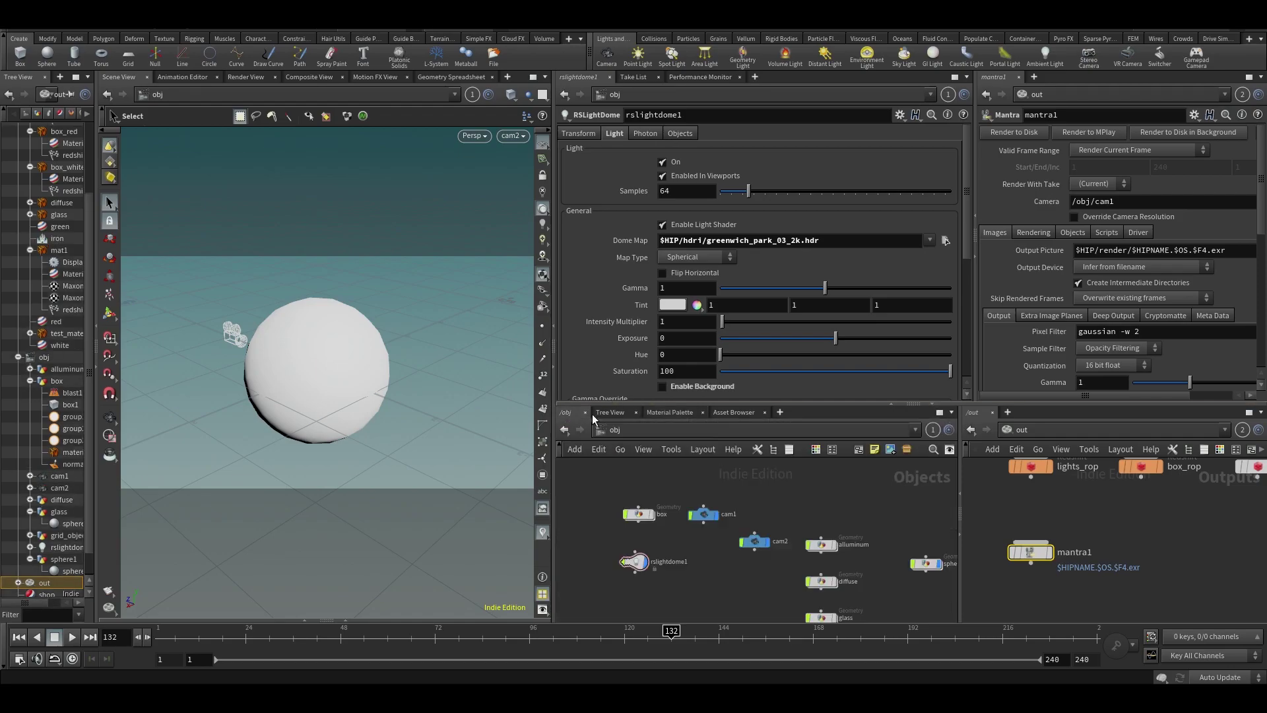
left_click(1054, 431)
left_click(1076, 480)
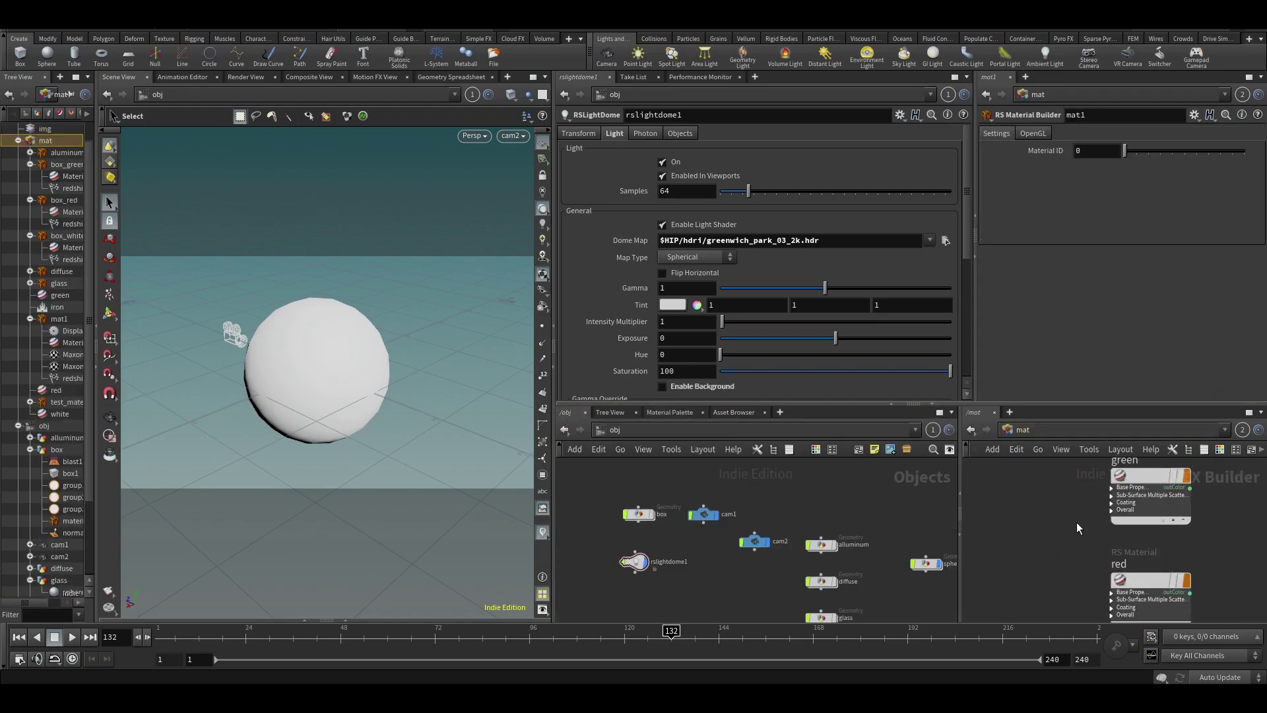
scroll(1039, 532, "down", 4)
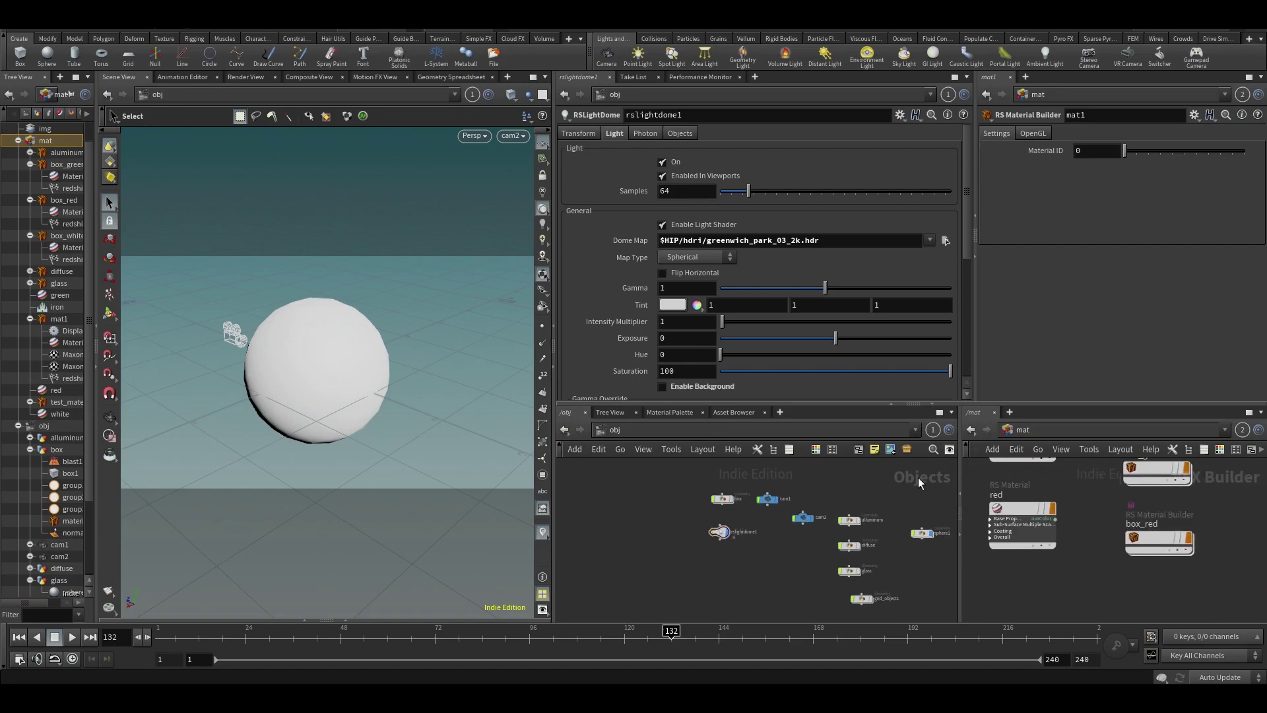
scroll(917, 477, "down", 4)
middle_click_drag(1158, 520, 1176, 538)
scroll(1168, 555, "up", 5)
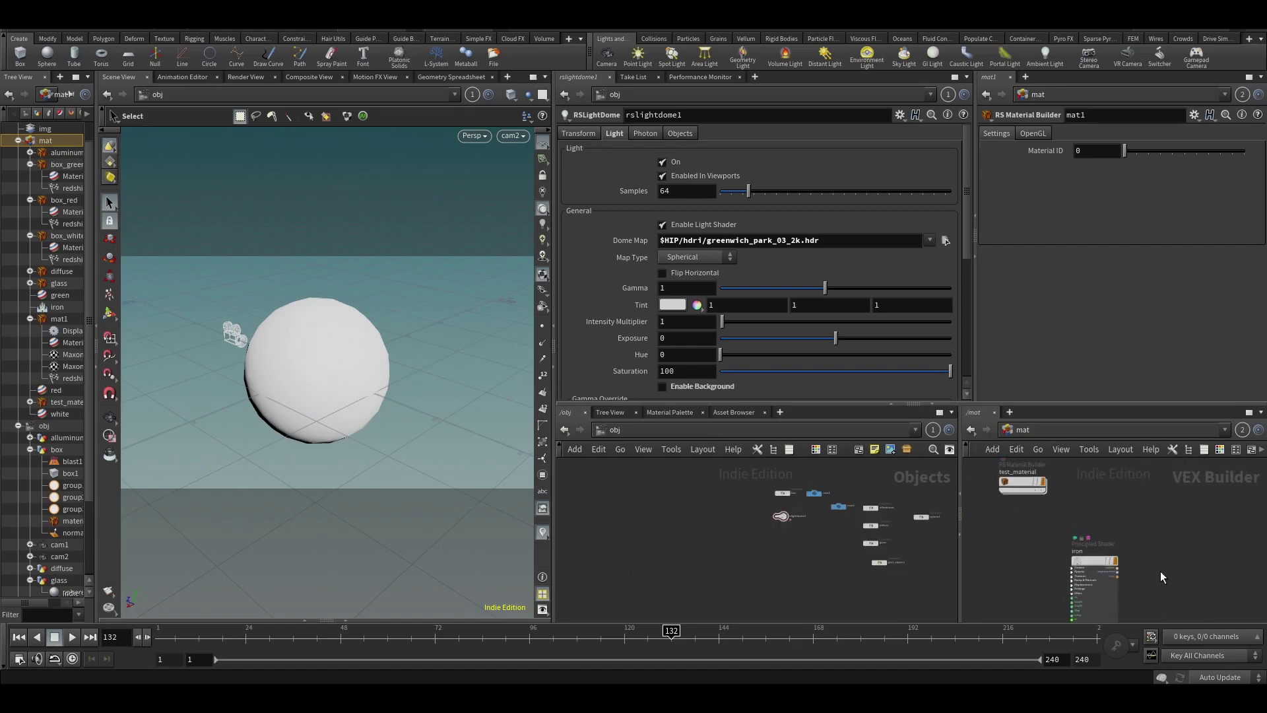
left_click(1080, 579)
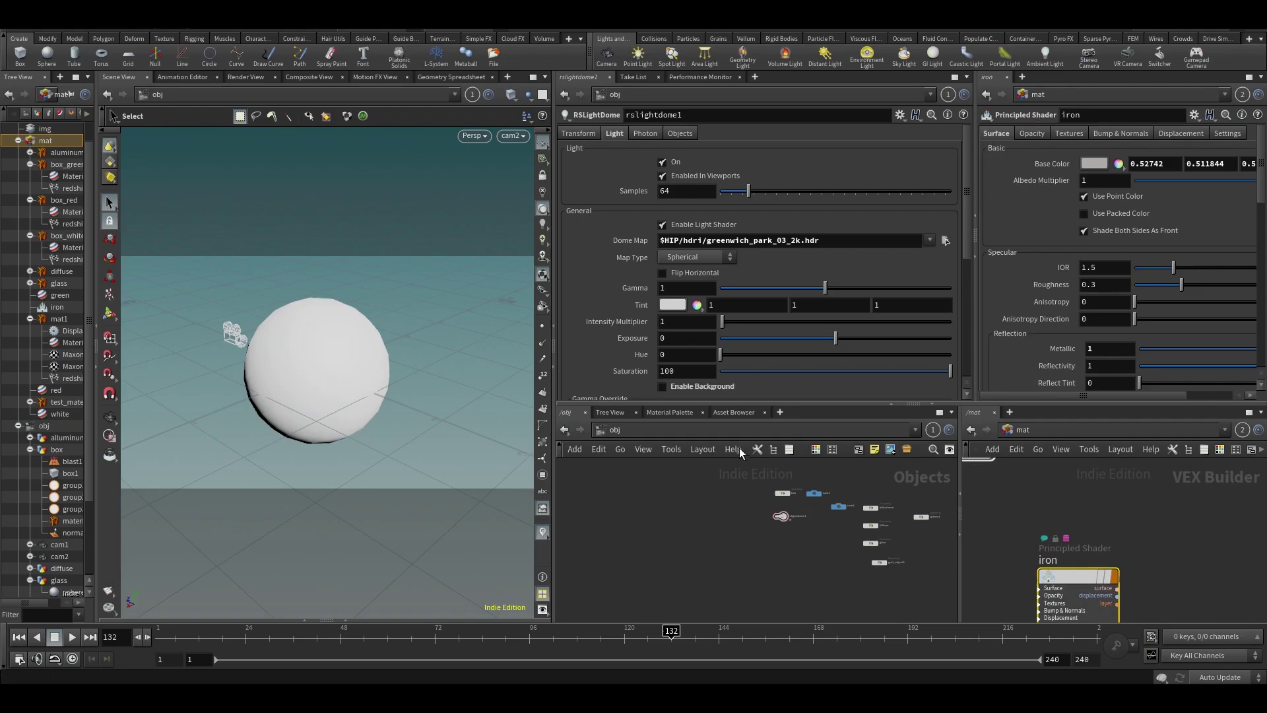
scroll(759, 525, "up", 5)
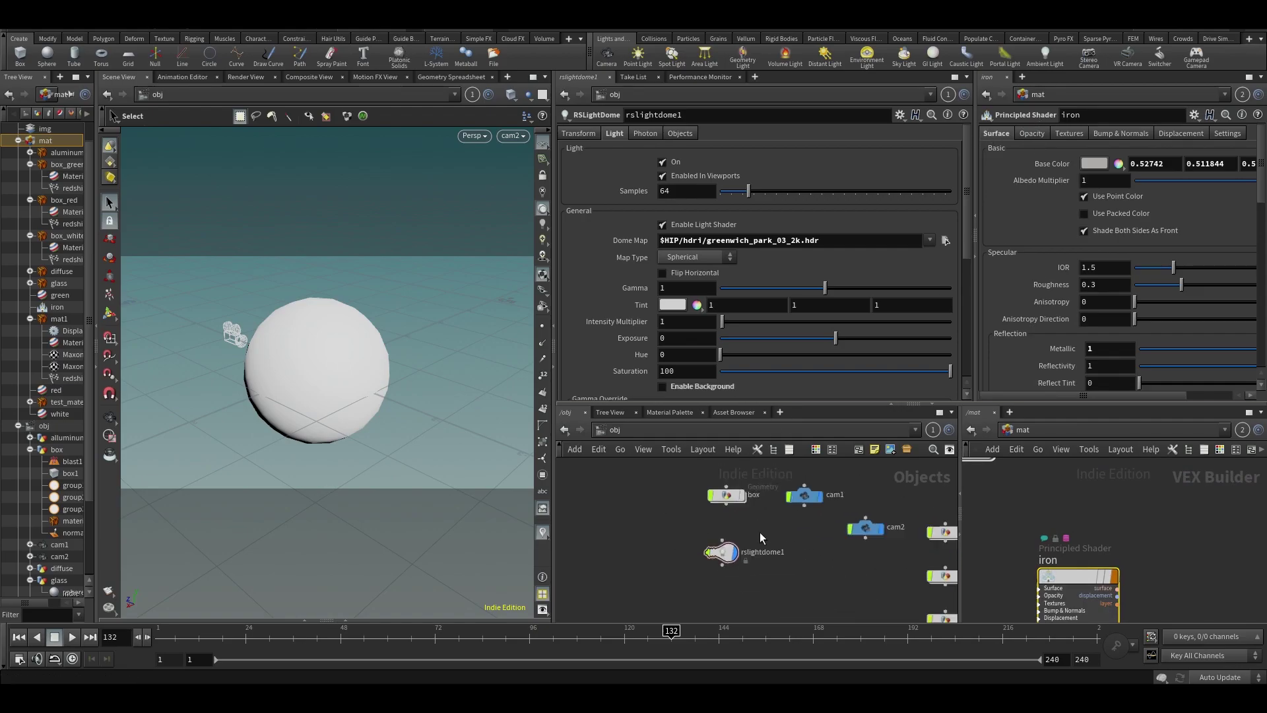
Assign /mat/iron to sphere1's Material field.
middle_click_drag(728, 518, 648, 492)
left_click_drag(834, 541, 883, 480)
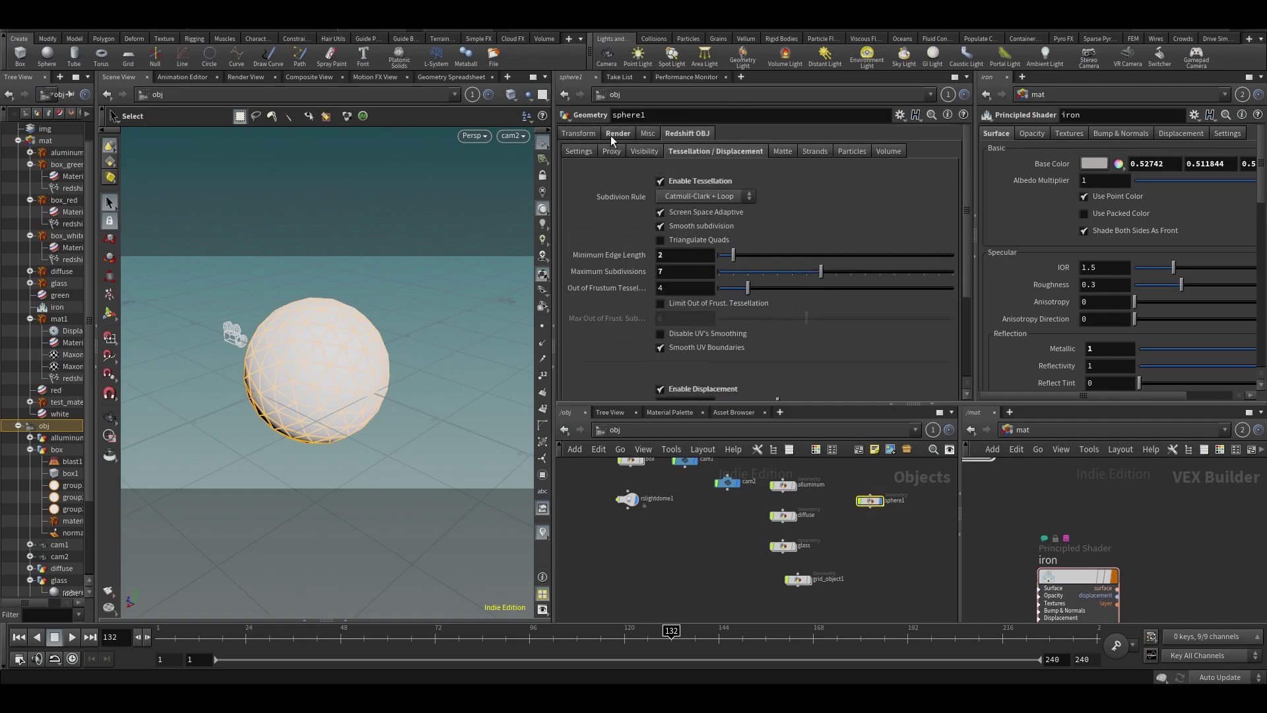
left_click(614, 134)
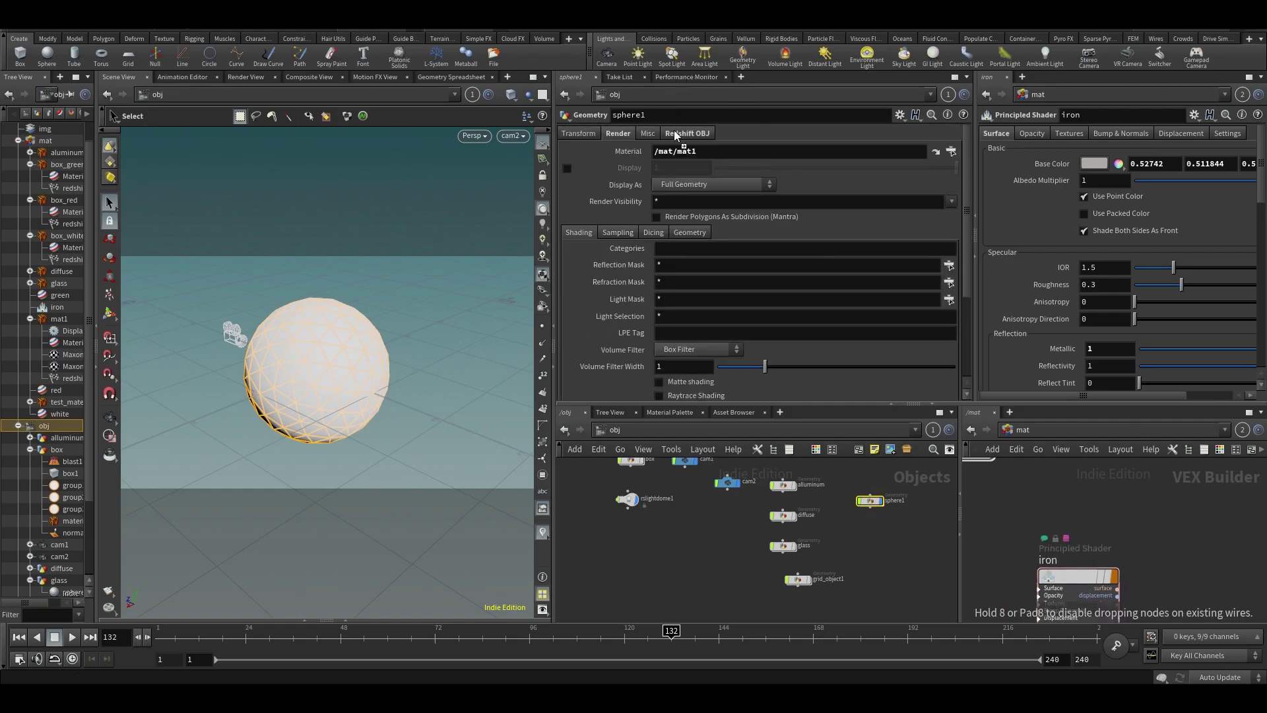
left_click_drag(676, 135, 695, 157)
left_click(508, 77)
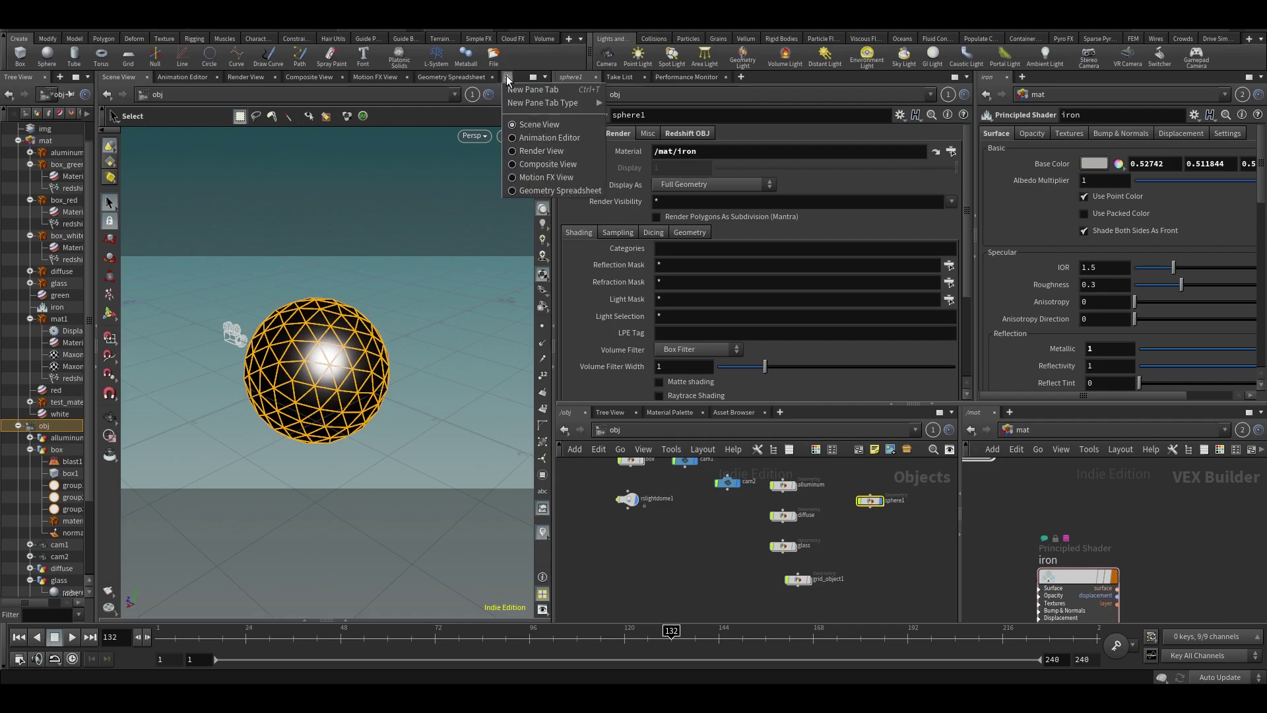
key("Escape")
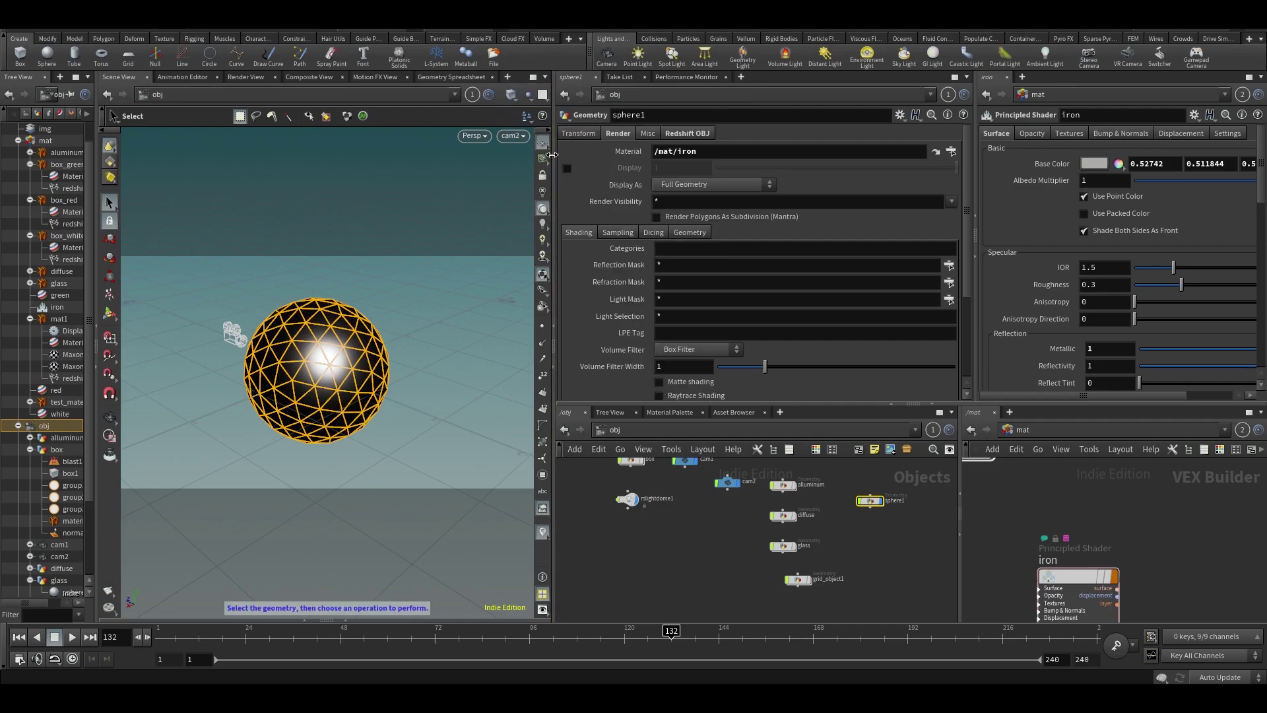
Switch off rslightdome1 and widen the 3D viewport.
left_click(690, 561)
left_click(627, 499)
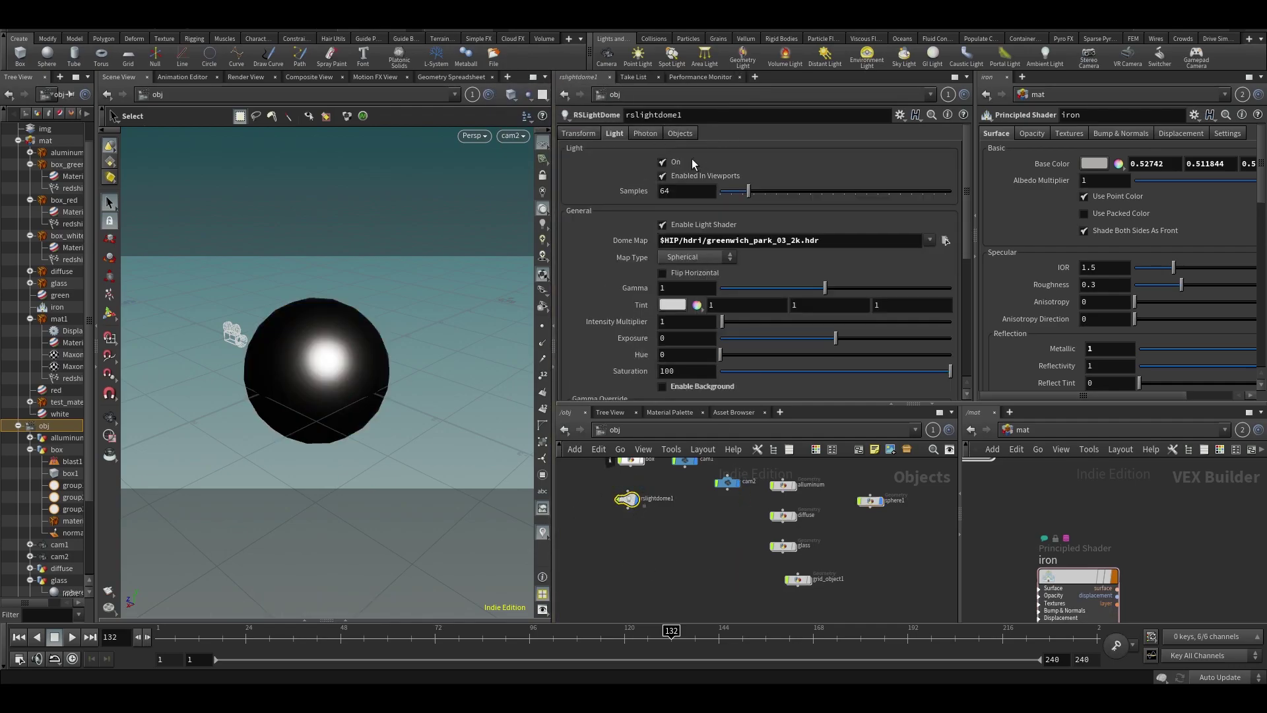
left_click(676, 162)
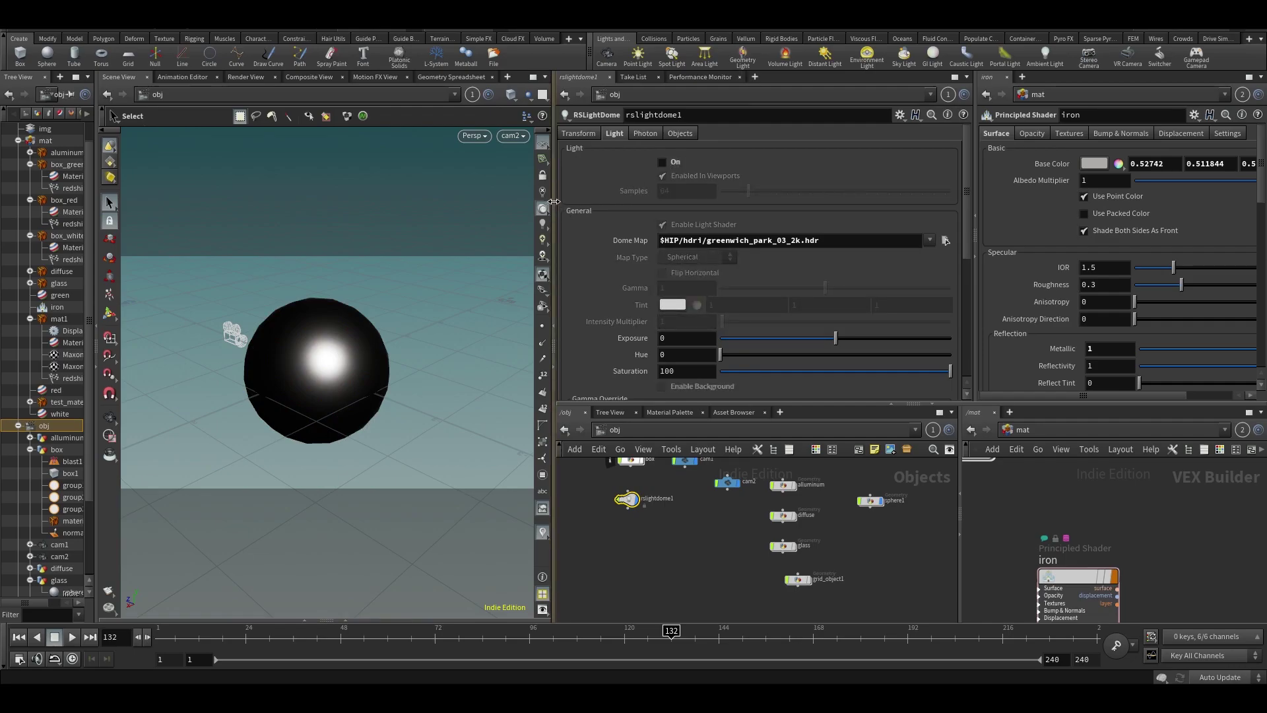
left_click_drag(554, 202, 821, 201)
Add a Mantra Render View tab, stop the black Redshift IPR, and return to Scene View.
left_click(509, 77)
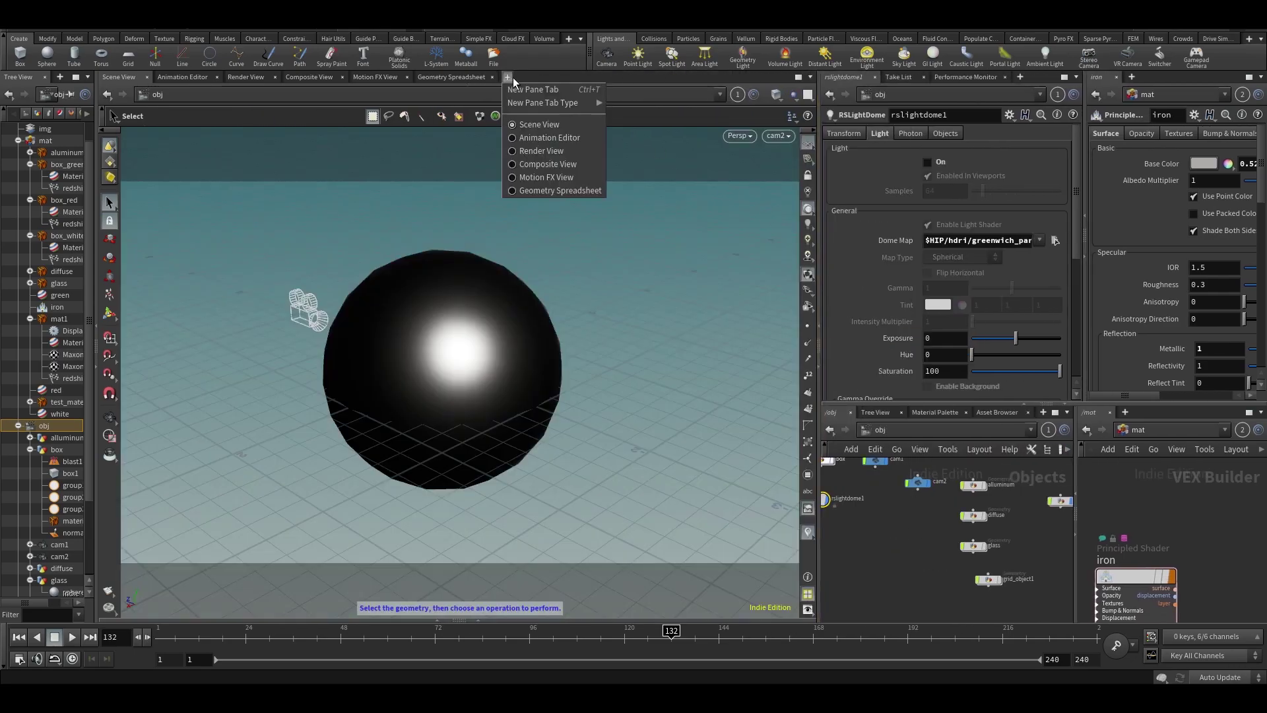
key("Escape")
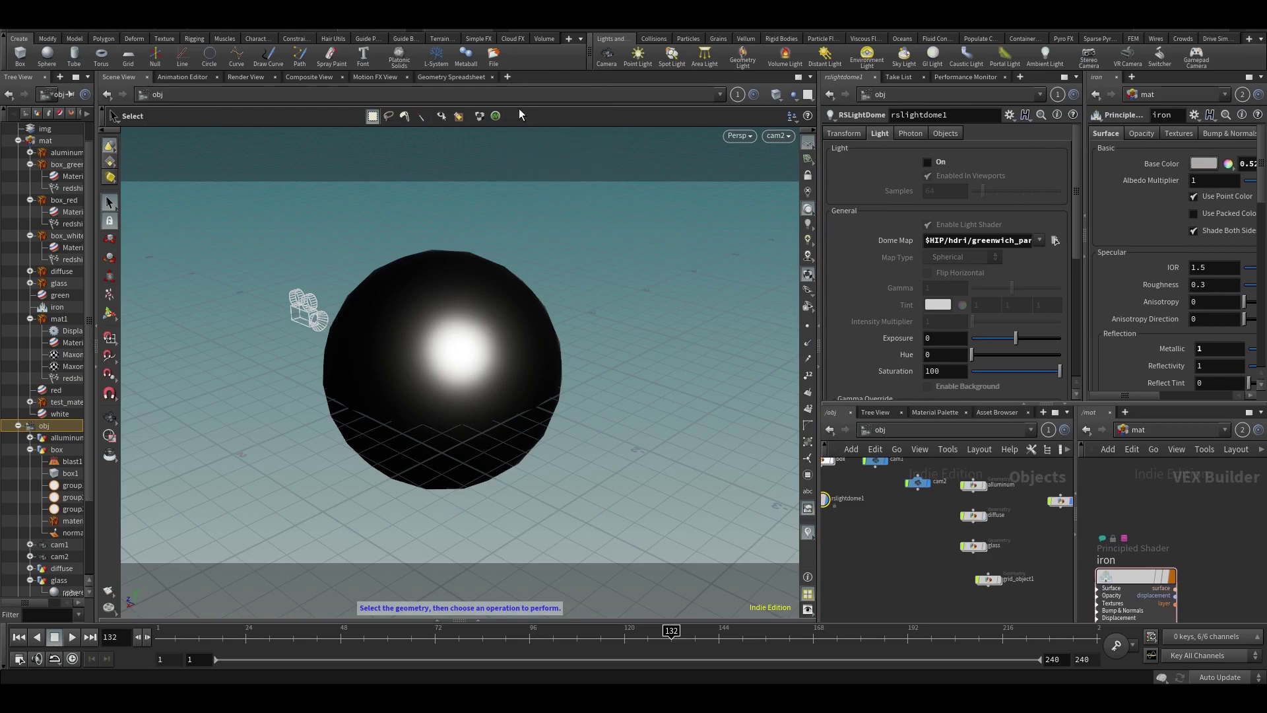
left_click(509, 77)
mouse_move(541, 103)
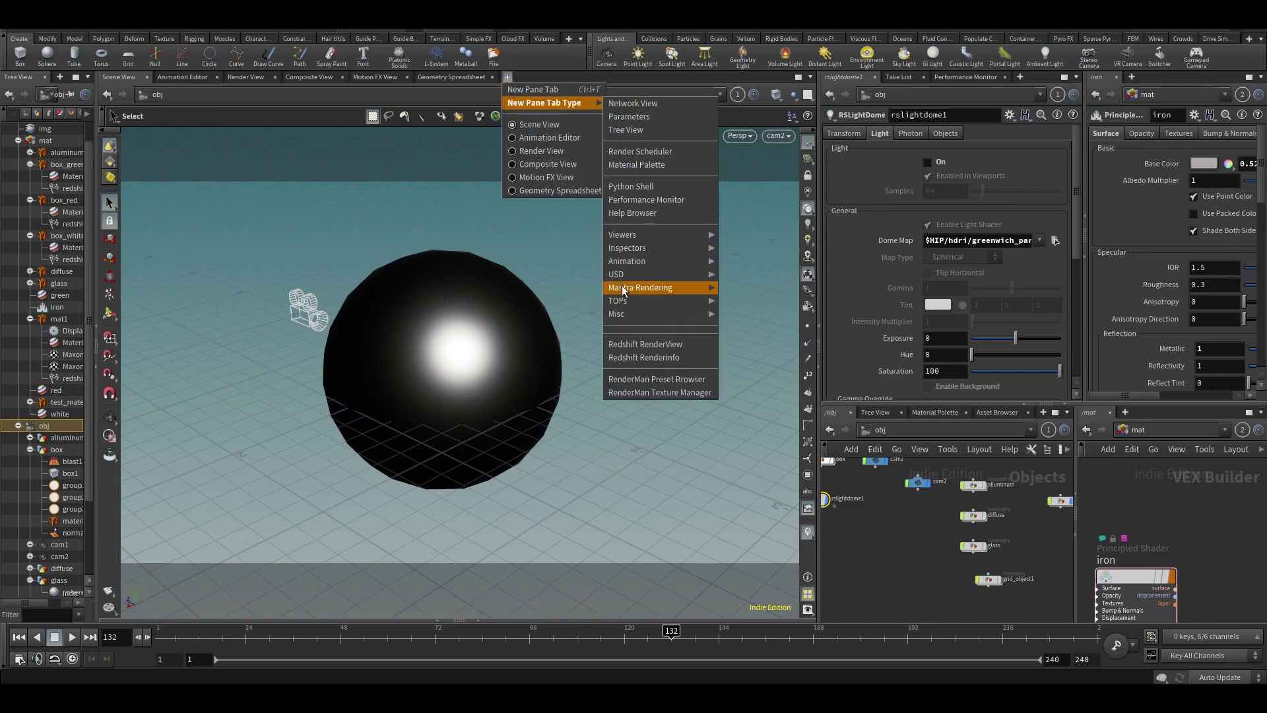
mouse_move(628, 263)
mouse_move(643, 288)
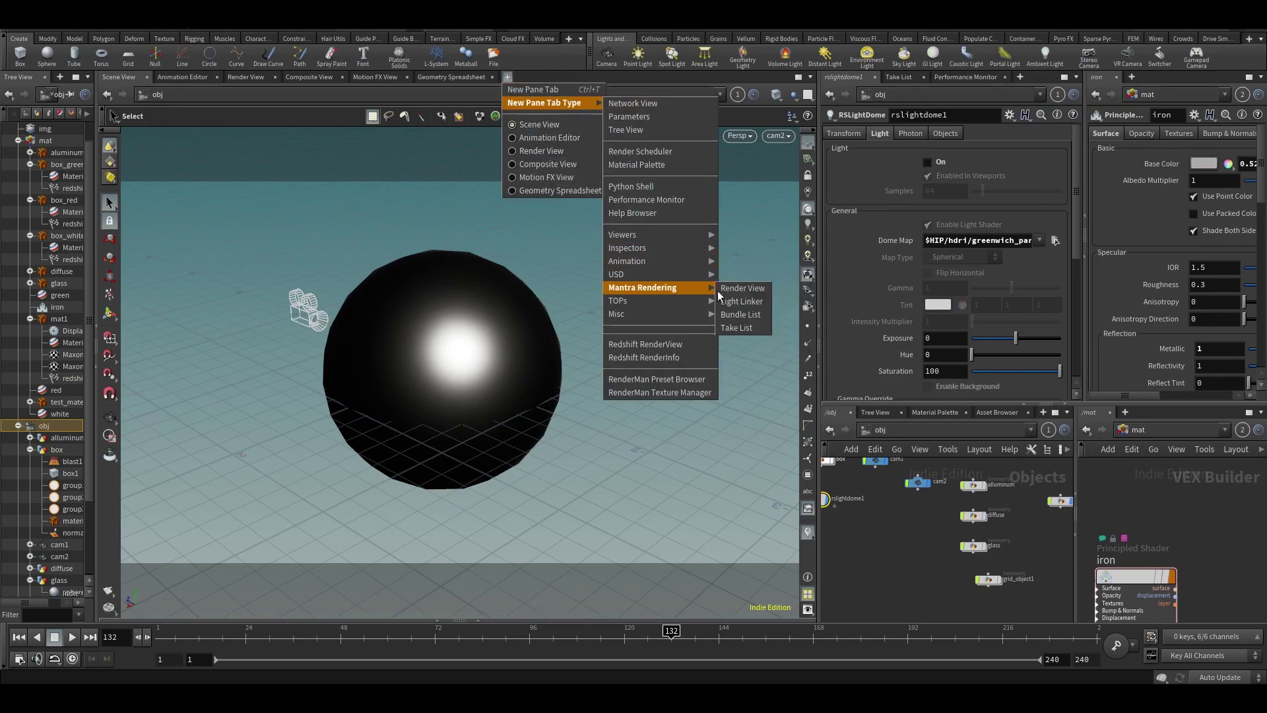
left_click(734, 286)
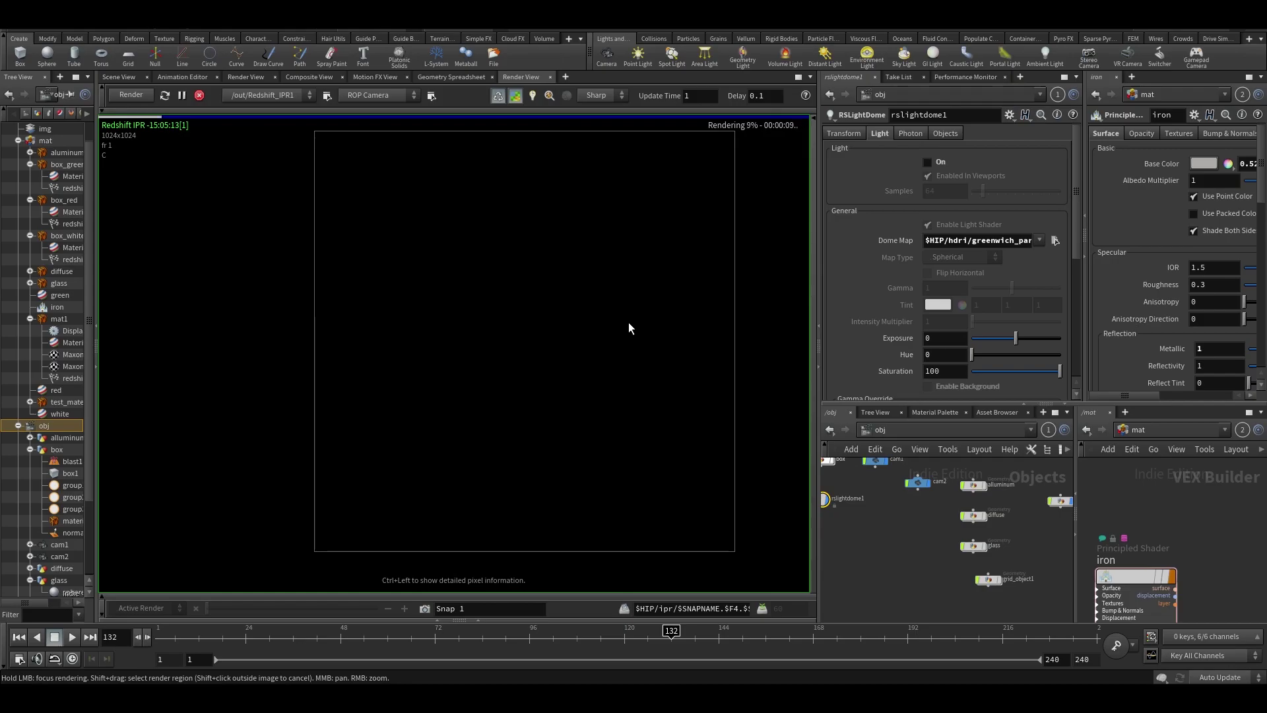
left_click(199, 95)
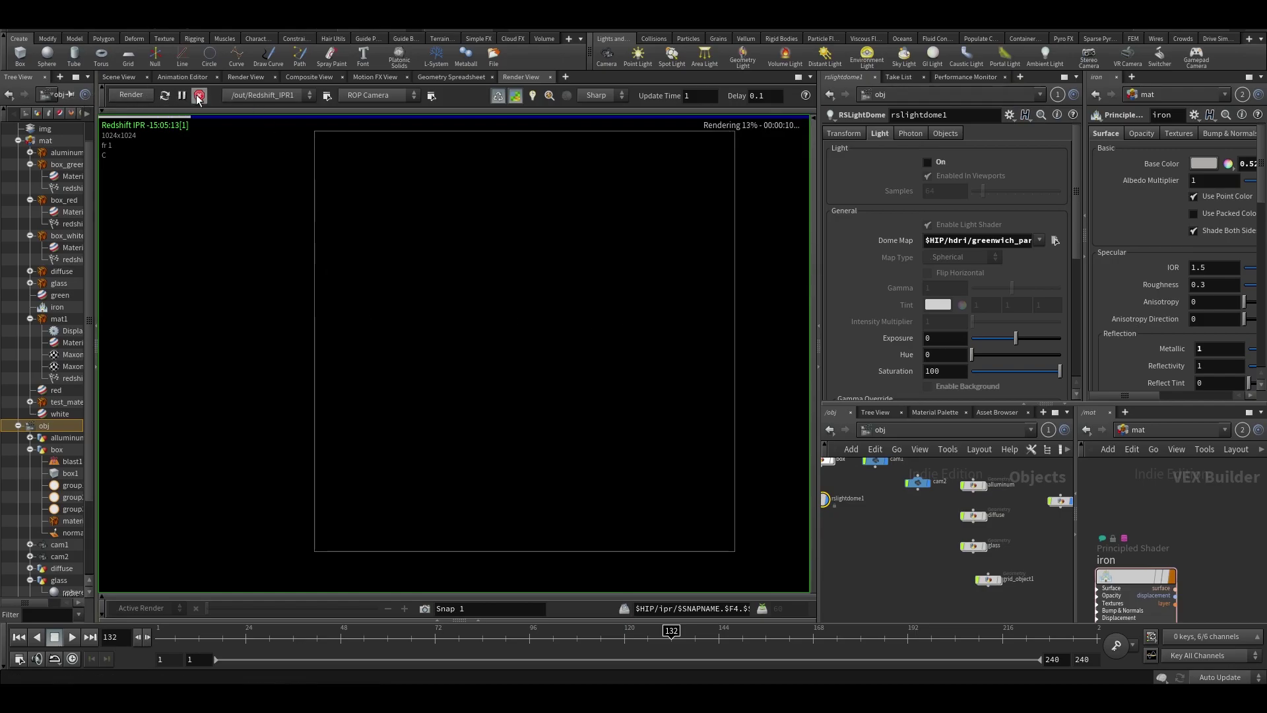
left_click(117, 77)
Create an area light from the shelf and look through cam2 again.
scroll(951, 568, "down", 2)
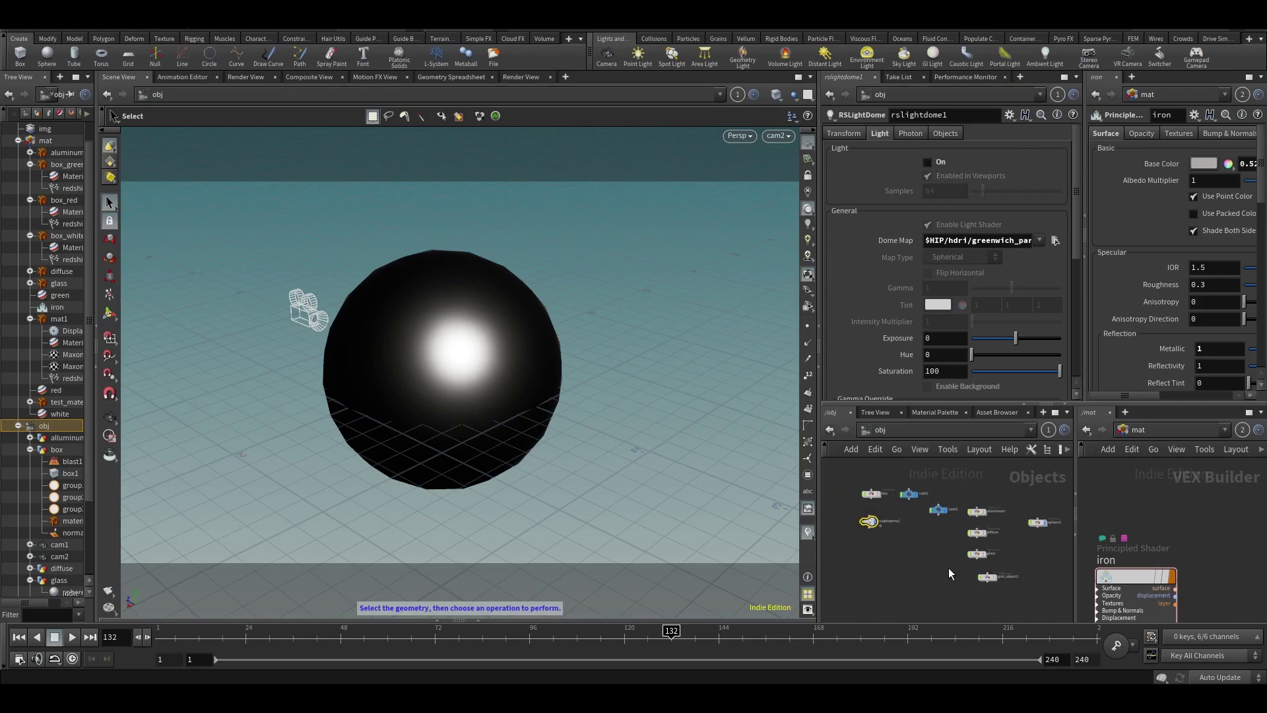
left_click(708, 62, "ctrl")
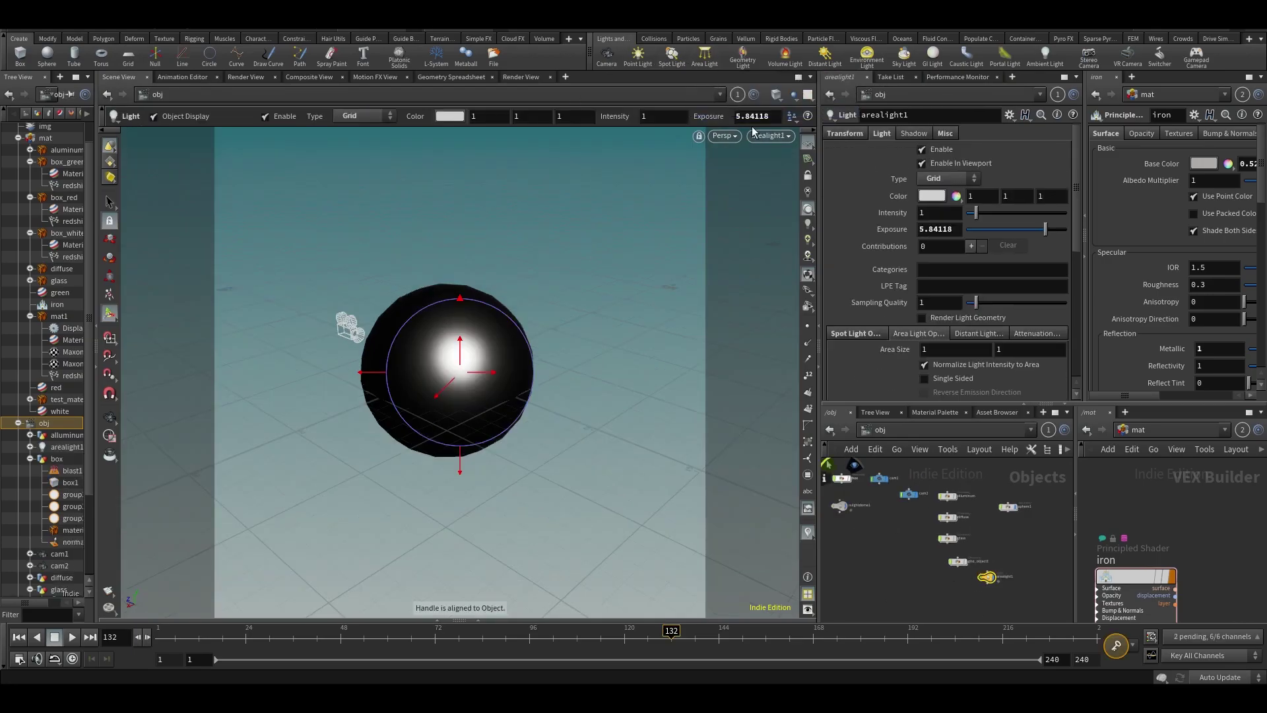
left_click(807, 175)
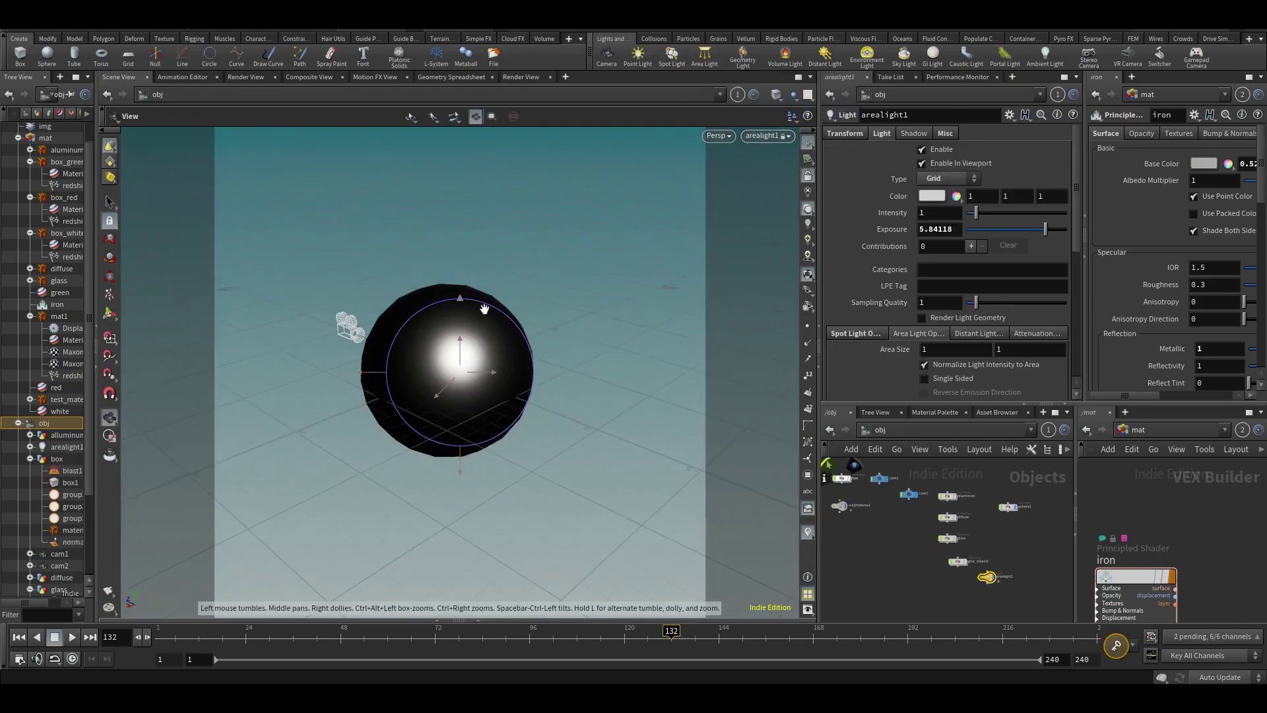
left_click(778, 136)
left_click(781, 211)
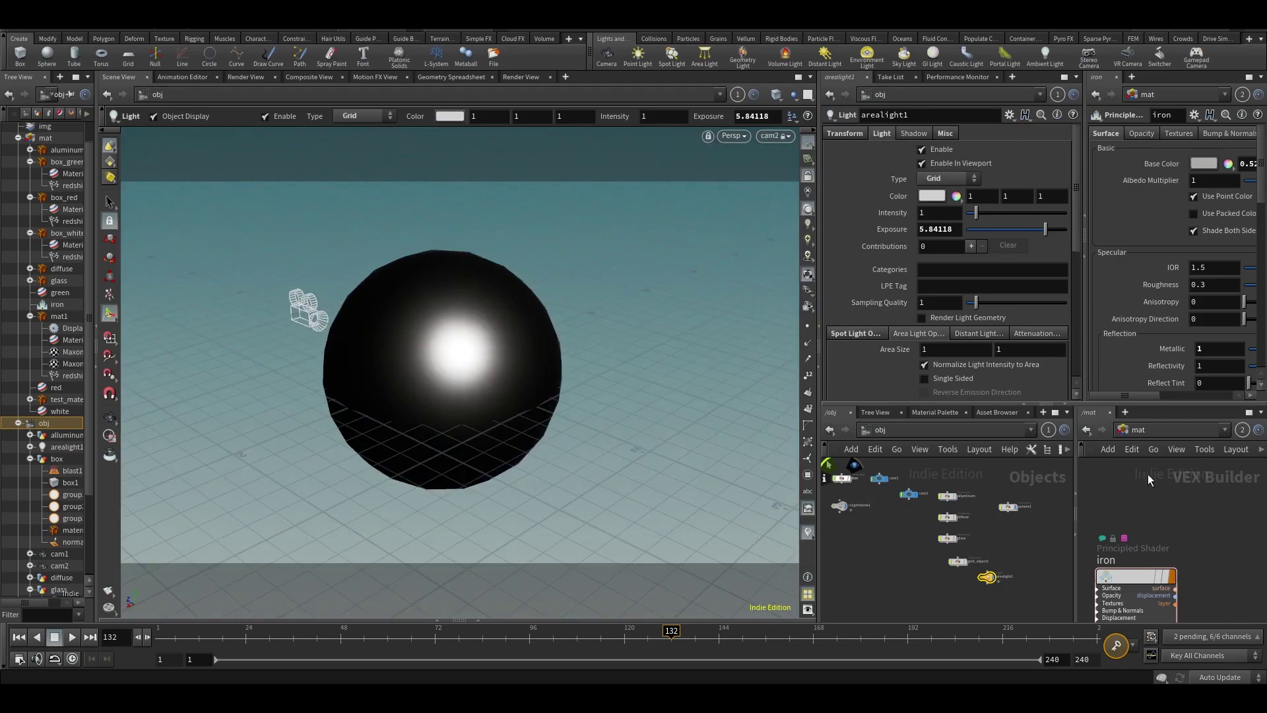
Set mantra1's Camera to /obj/cam2 and start a preview render in Render View.
left_click(1138, 427)
left_click(1139, 549)
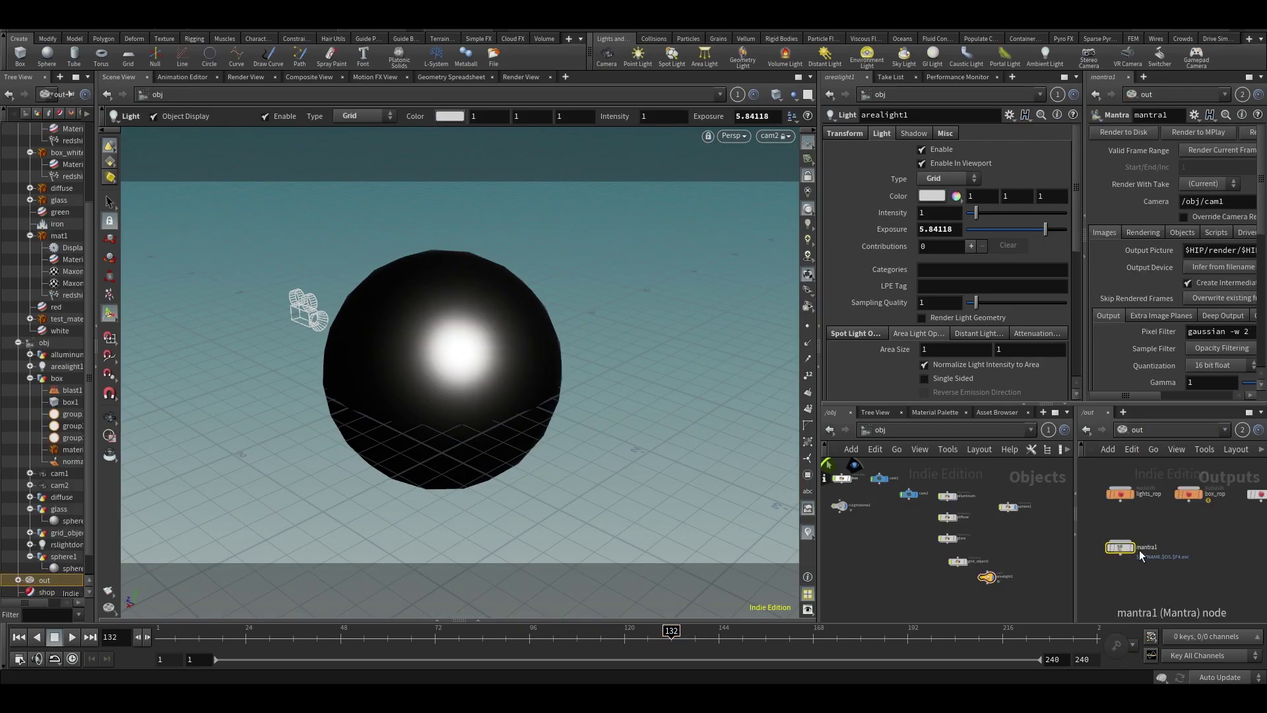
left_click(1242, 205)
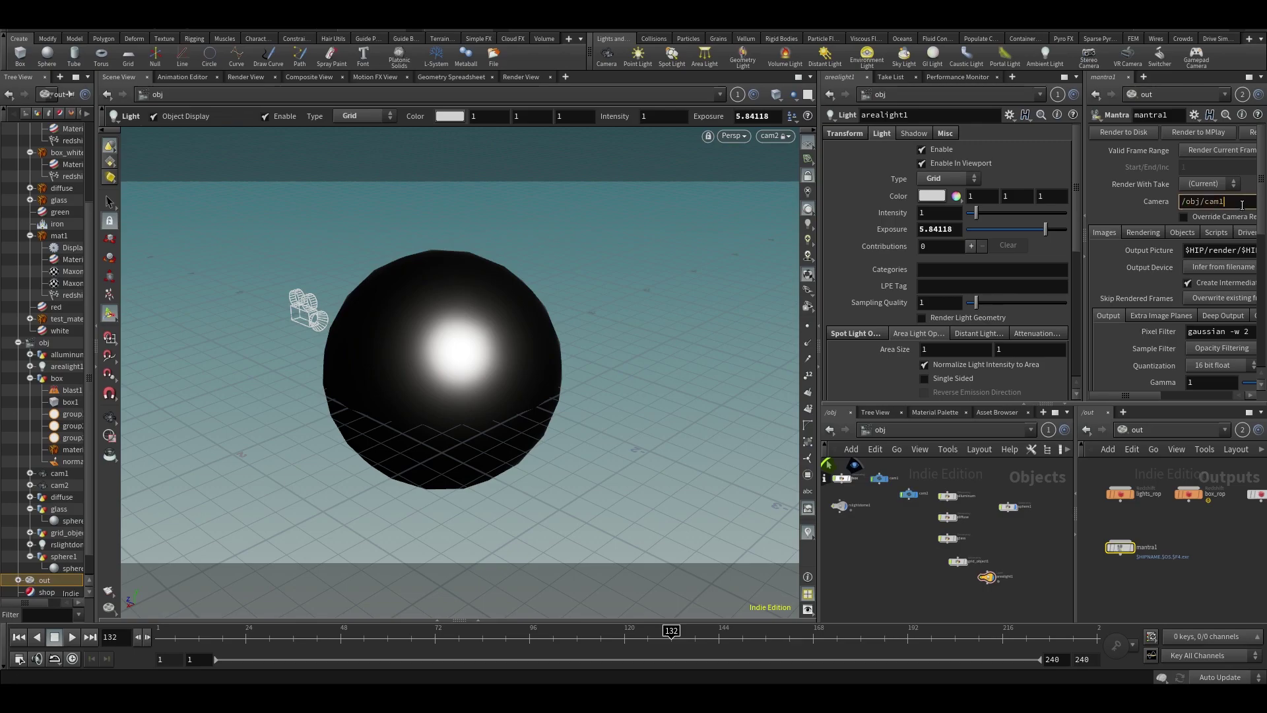
key("BackSpace")
type("2")
key("Return")
left_click(520, 77)
left_click(139, 95)
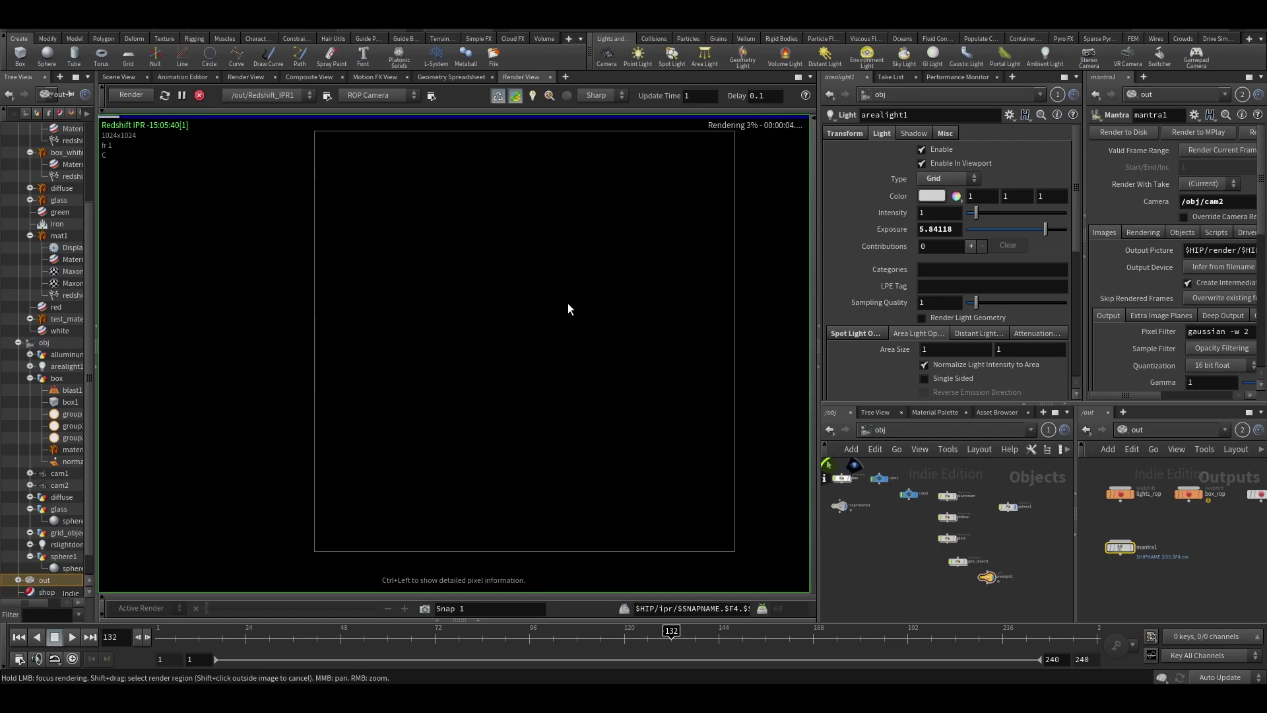
Switch the Render View ROP from /out/Redshift_IPR1 to /out/mantra1 and render at 1280×720.
scroll(568, 303, "down", 2)
middle_click_drag(466, 301, 414, 308)
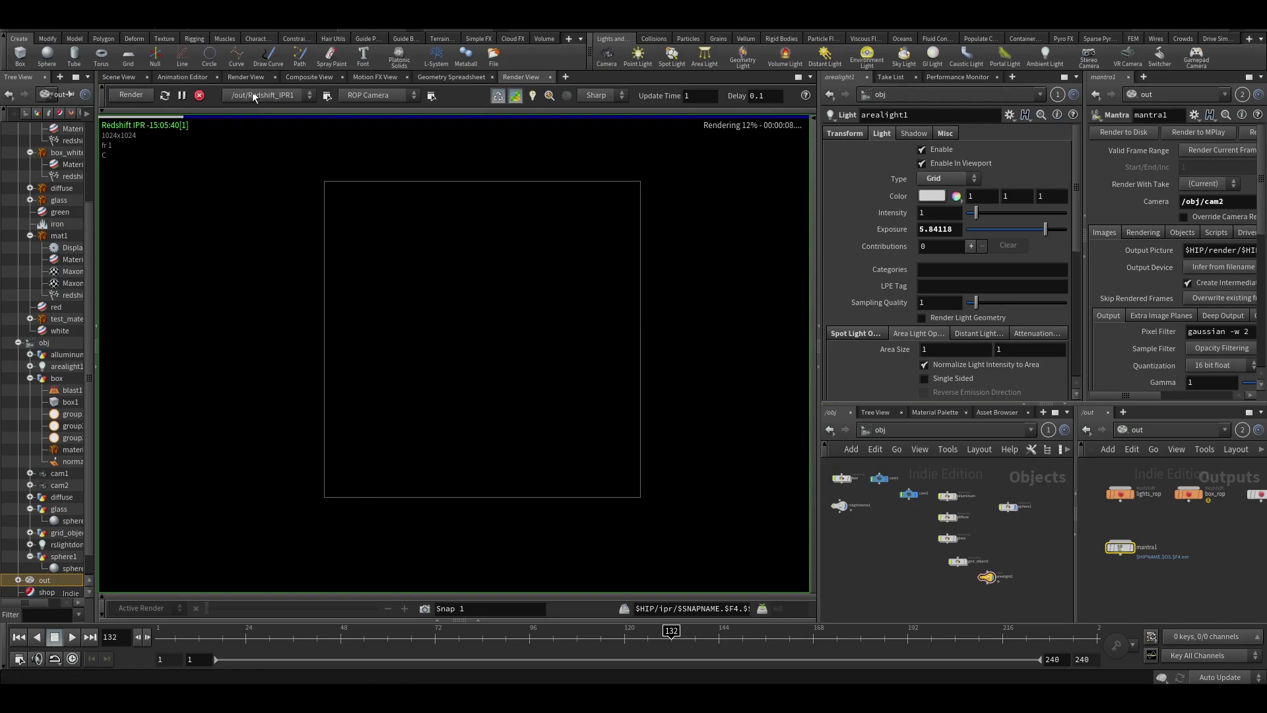
left_click(252, 92)
left_click(260, 120)
left_click(129, 97)
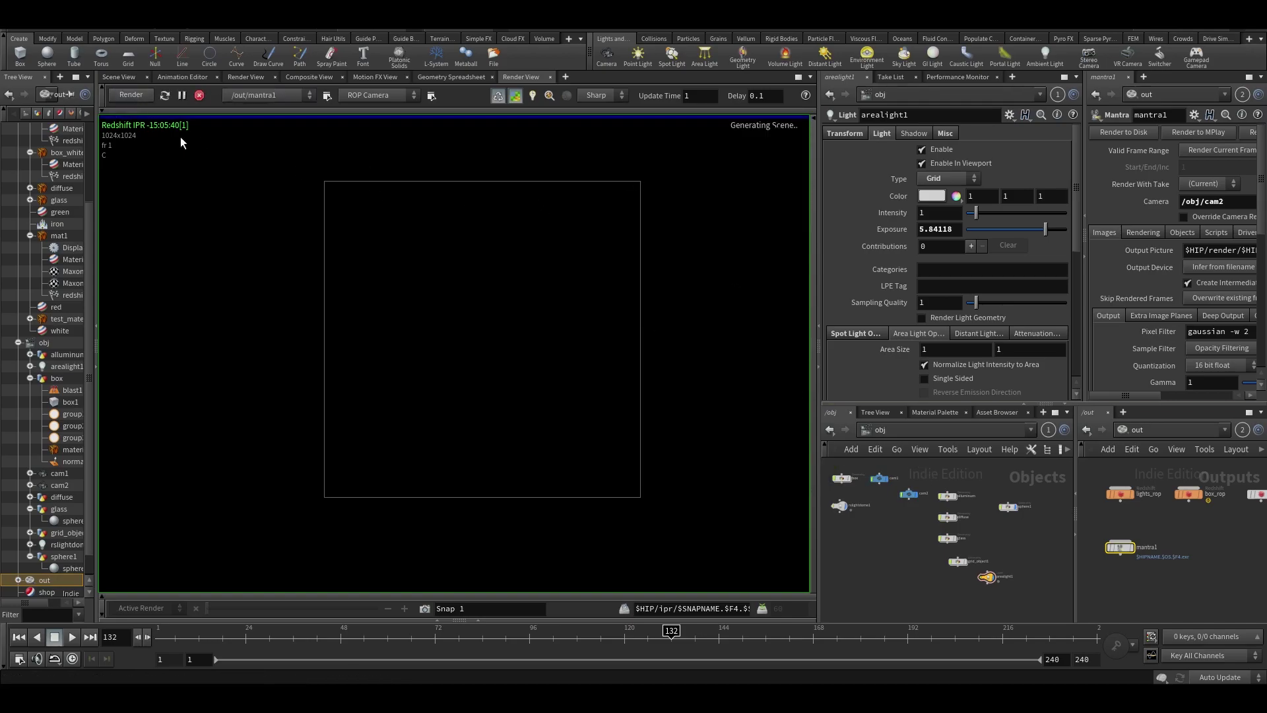
scroll(437, 275, "up", 1)
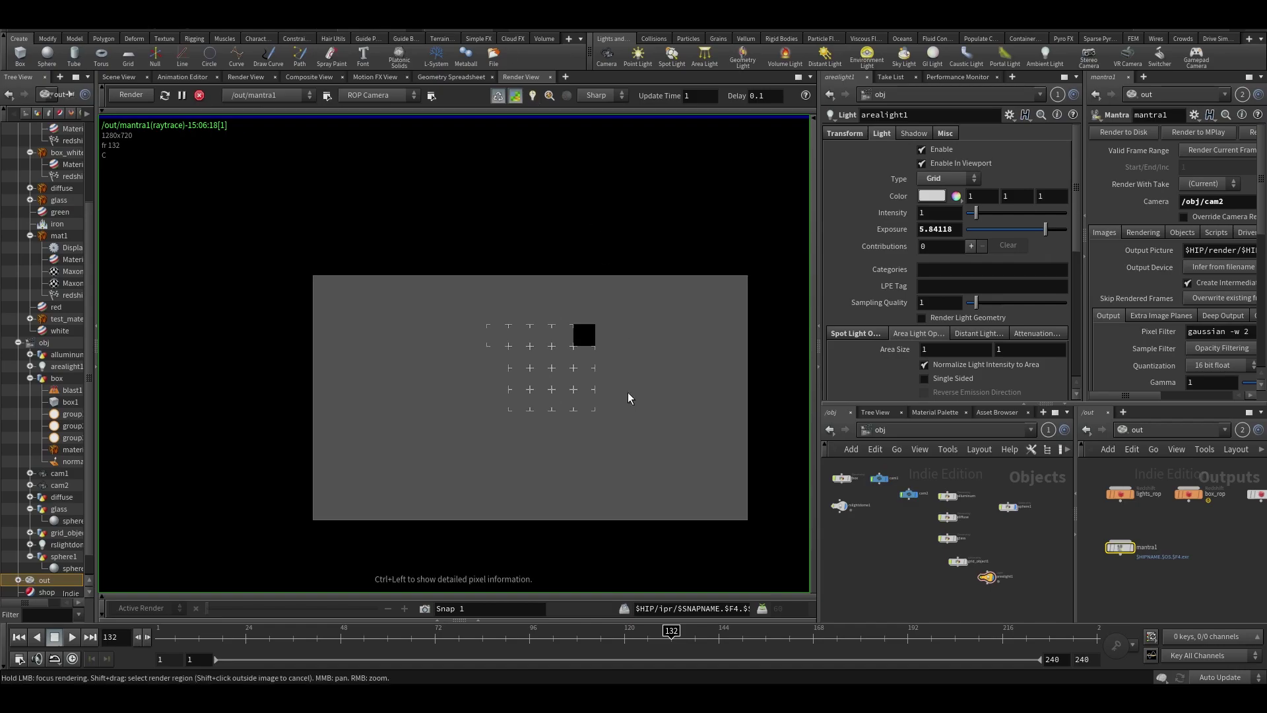
scroll(588, 375, "up", 3)
scroll(570, 383, "down", 3)
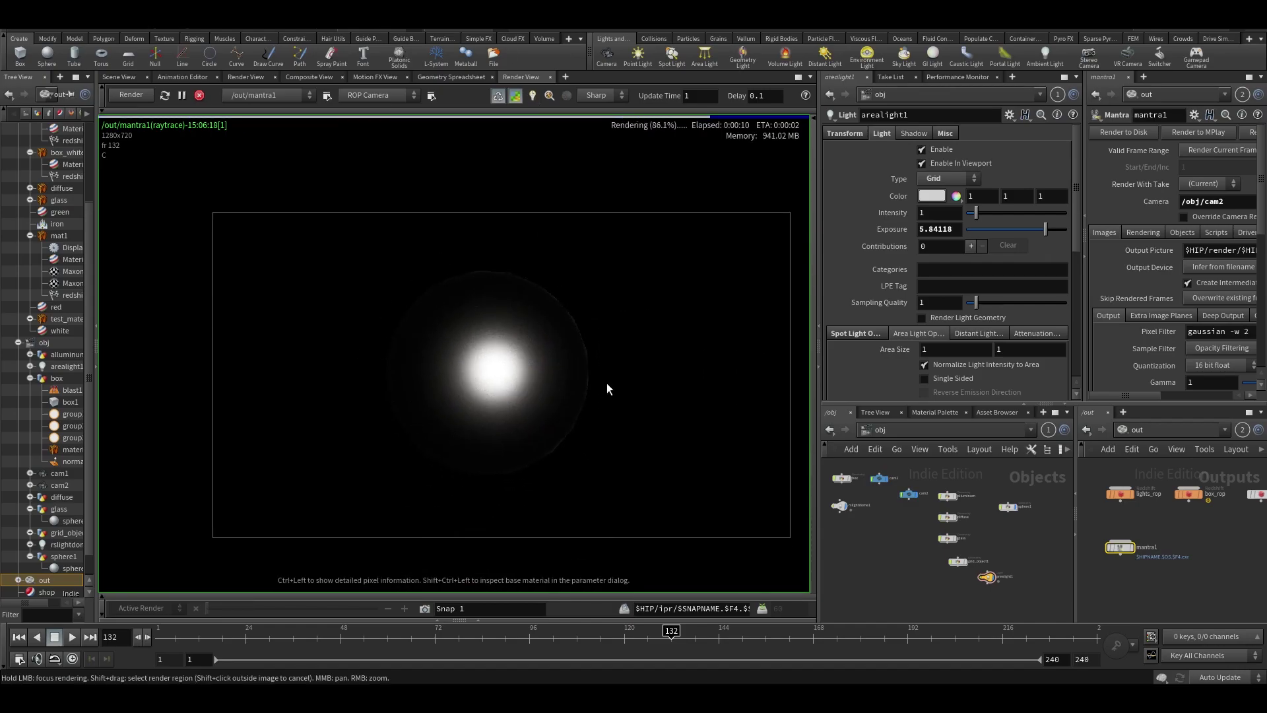
Create an environment light, envlight1, and check the softly lit grey sphere in Render View.
scroll(607, 383, "up", 1)
scroll(1179, 492, "up", 1)
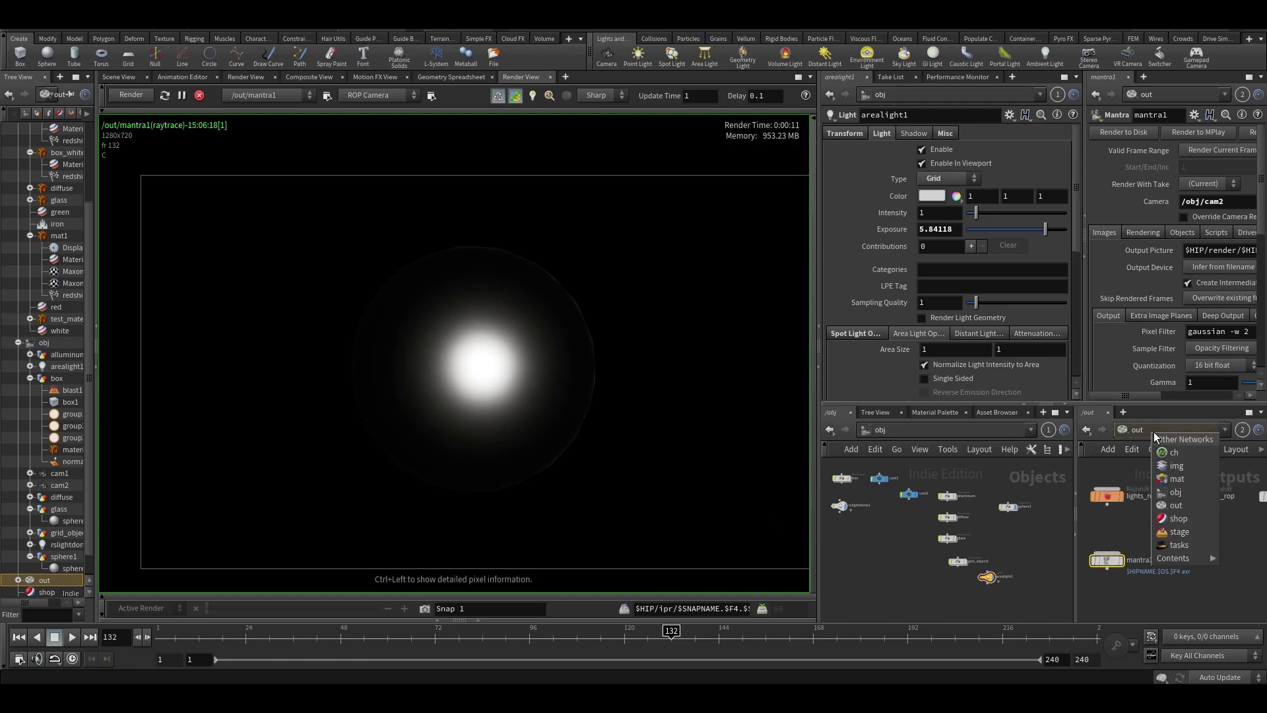
scroll(897, 612, "up", 2)
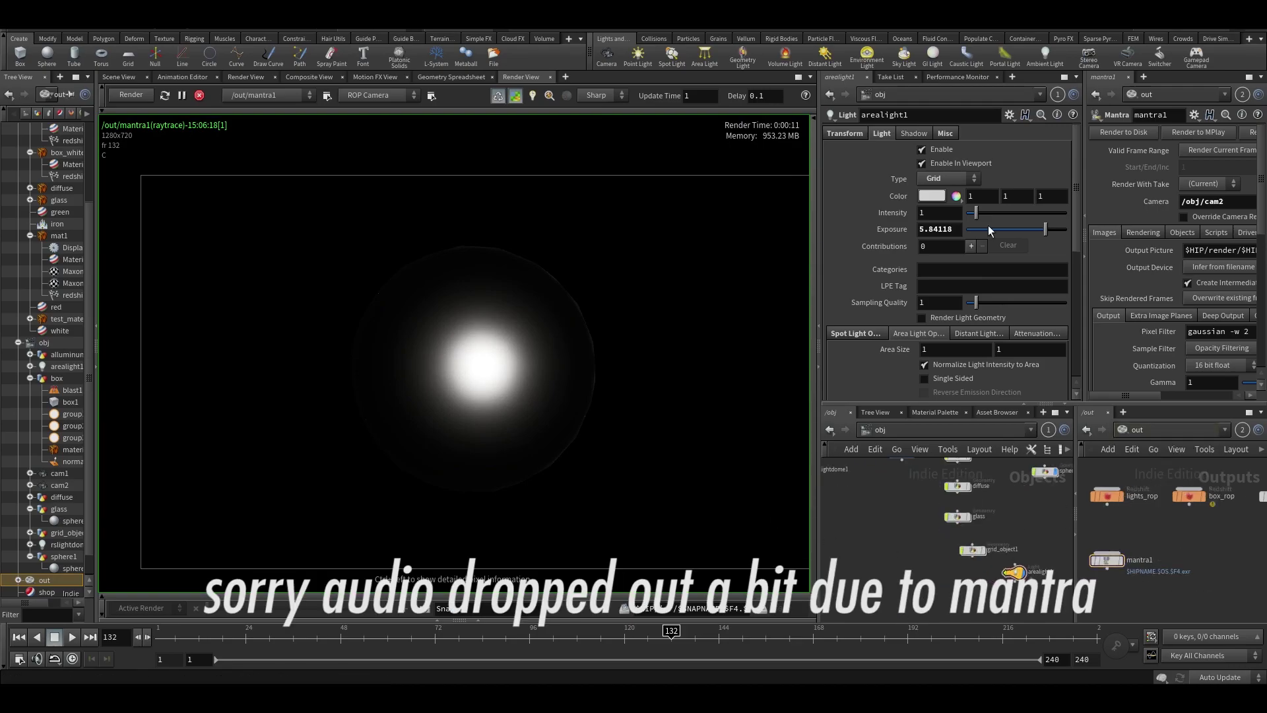
left_click(868, 55)
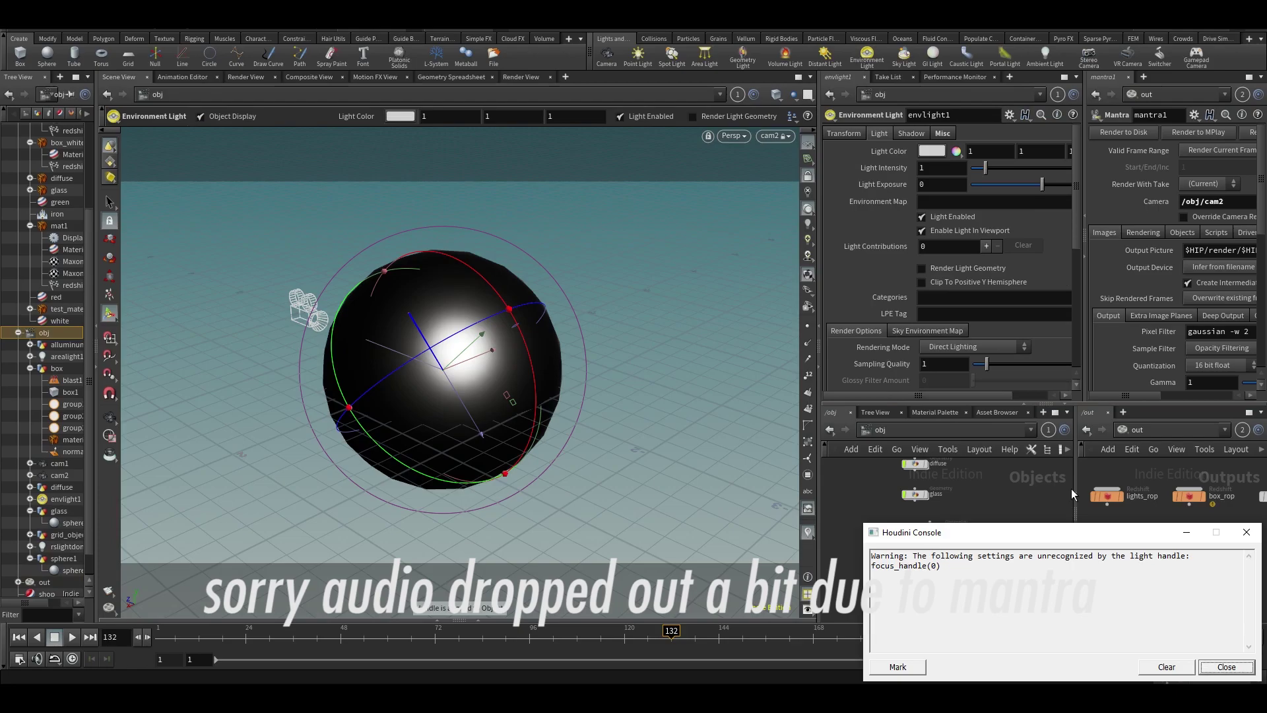
left_click(521, 76)
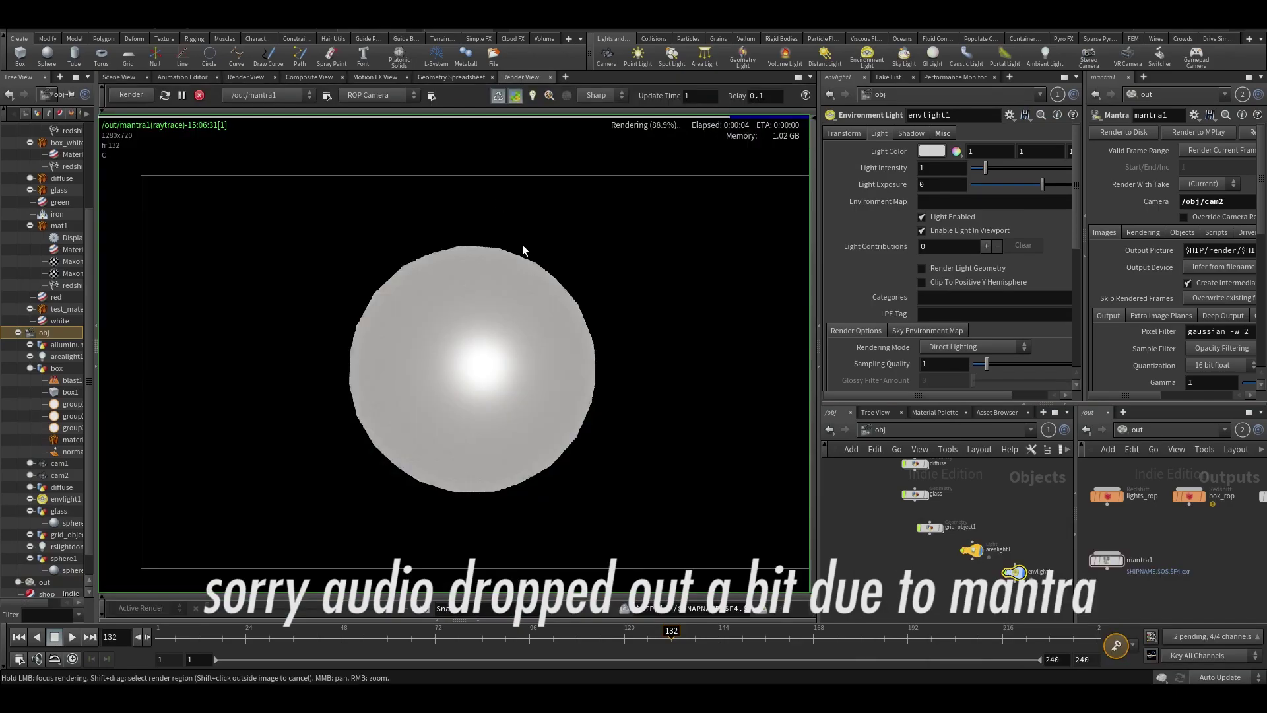
scroll(925, 311, "down", 2)
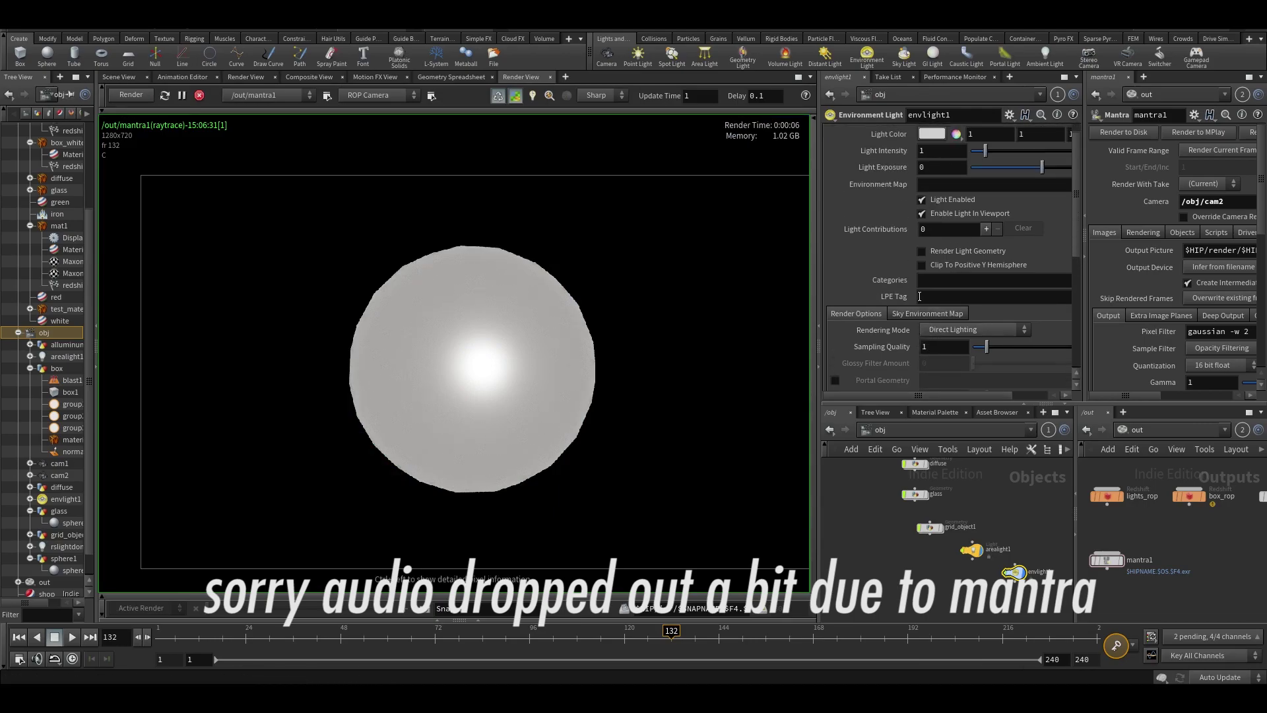
scroll(924, 290, "up", 2)
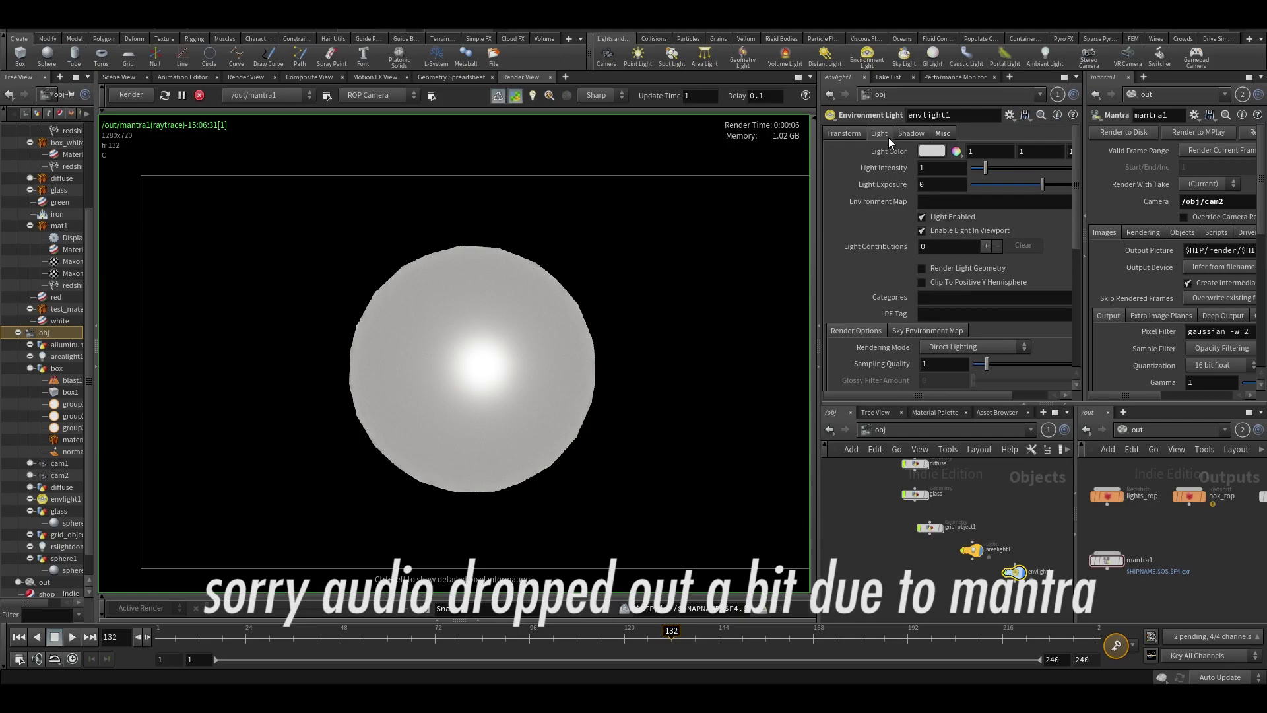
scroll(904, 198, "down", 5)
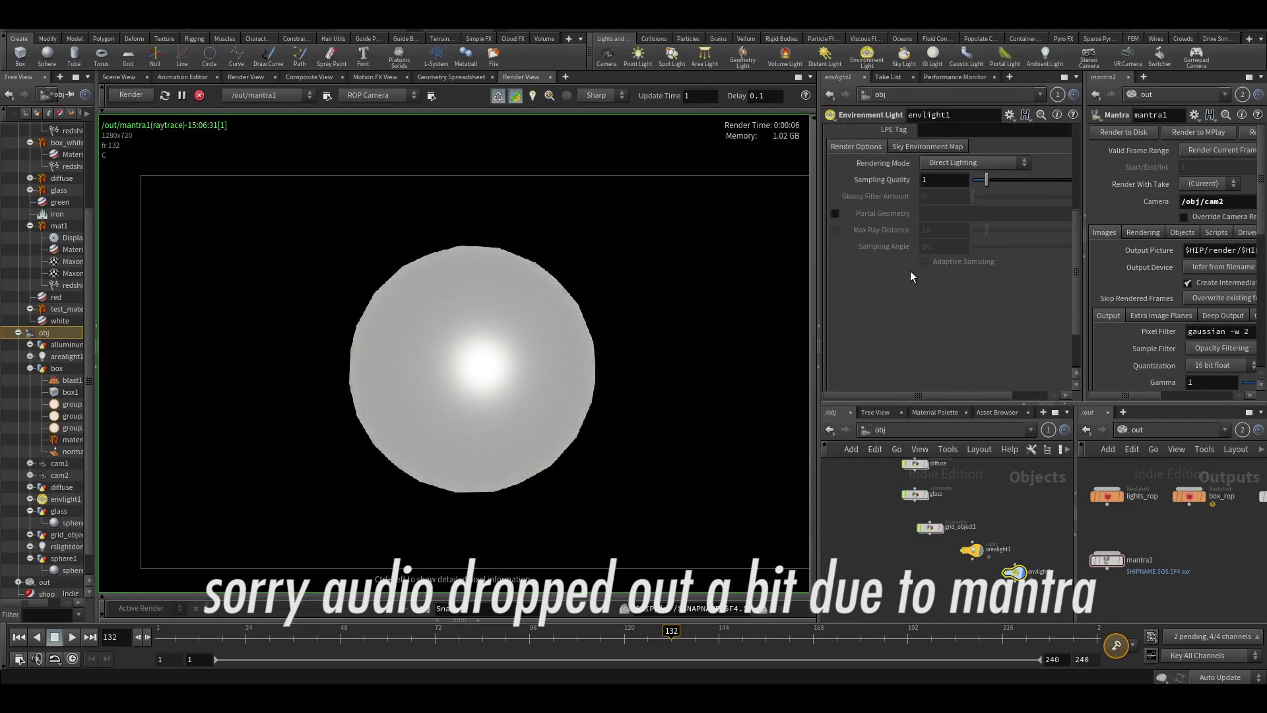
scroll(892, 210, "up", 4)
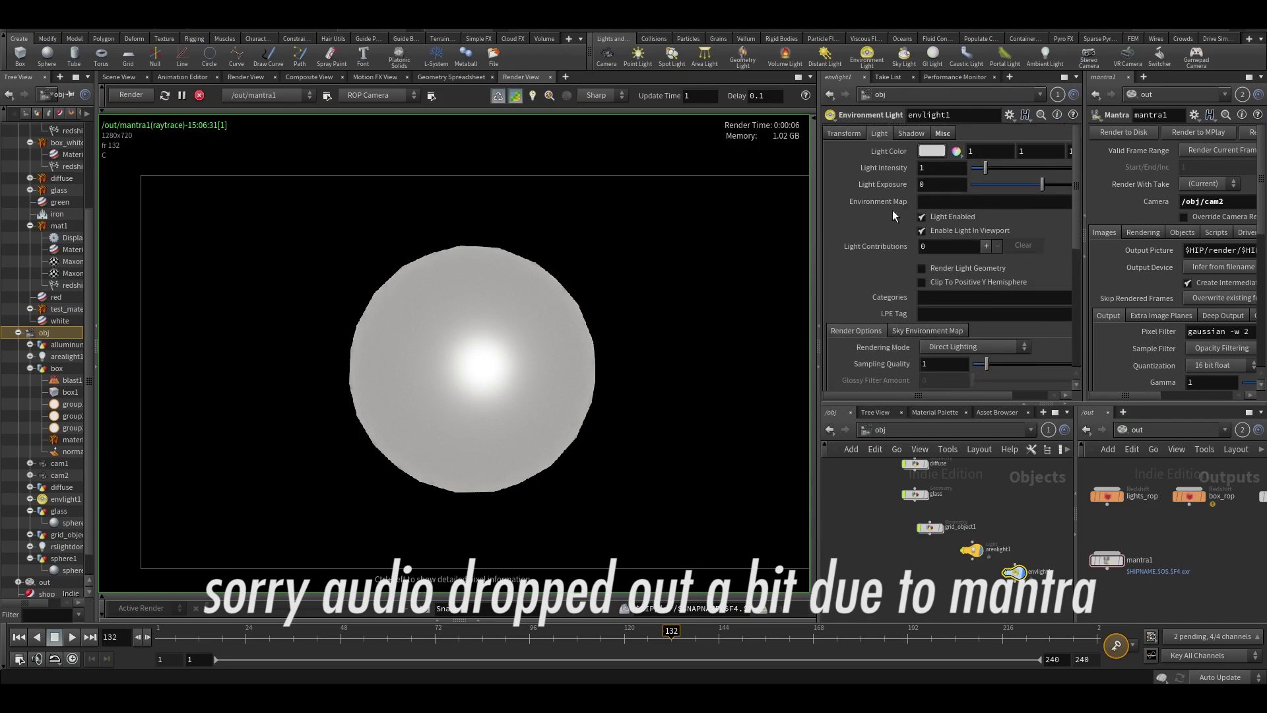
Browse envlight1's parameter tabs to reach its Environment Map field.
left_click(908, 318)
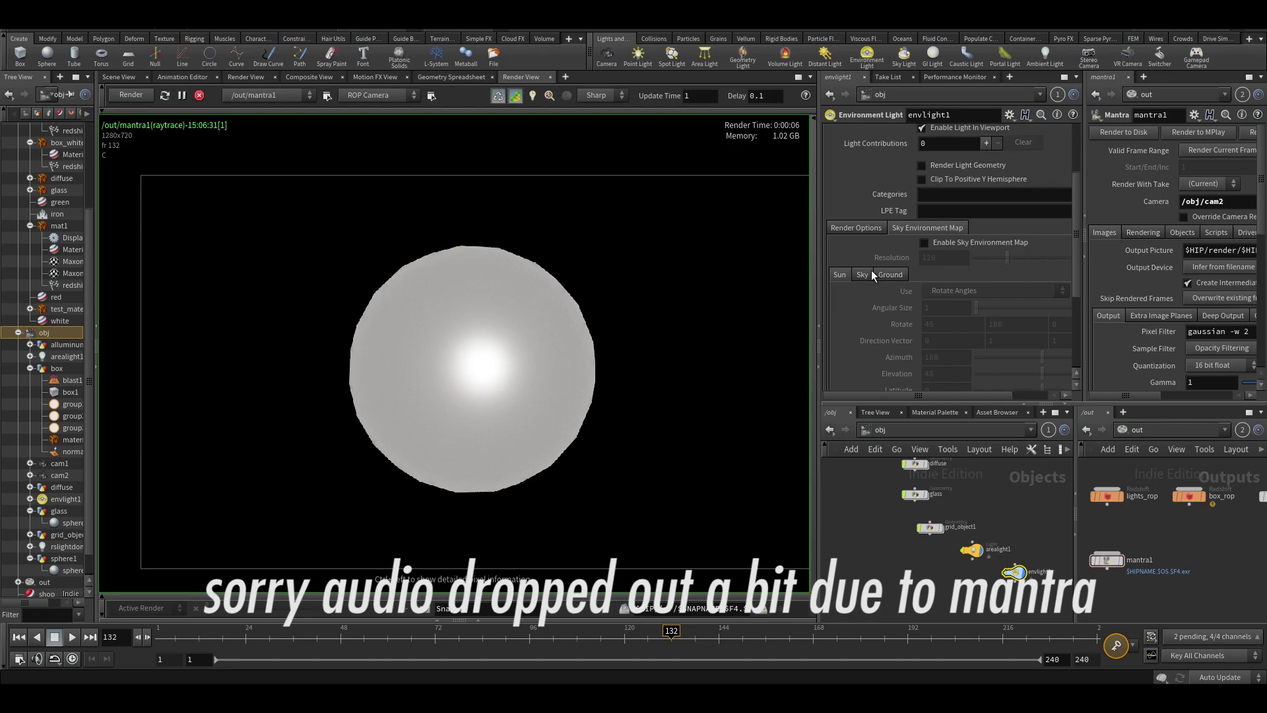
scroll(872, 270, "up", 3)
left_click(850, 135)
left_click(880, 134)
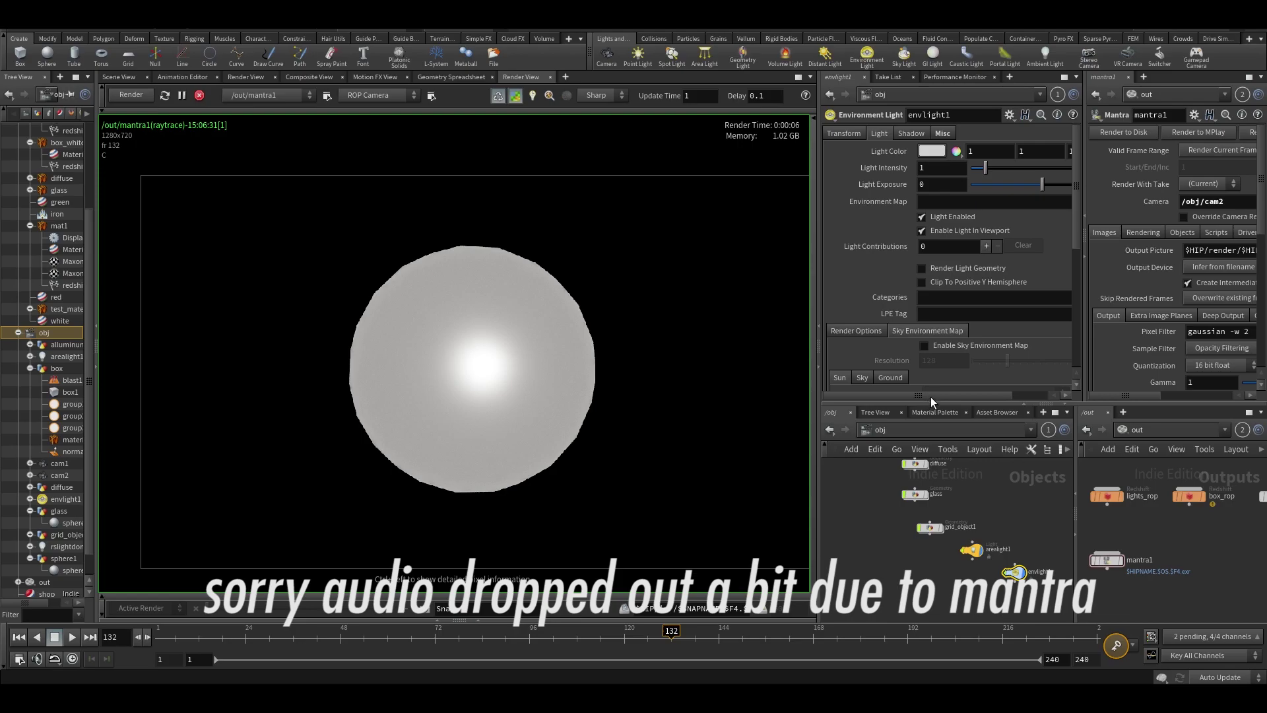
Load greenwich_park_03_2k.hdr as envlight1's Environment Map and let the render update.
left_click_drag(931, 397, 1072, 264)
left_click(1062, 202)
double_click(909, 224)
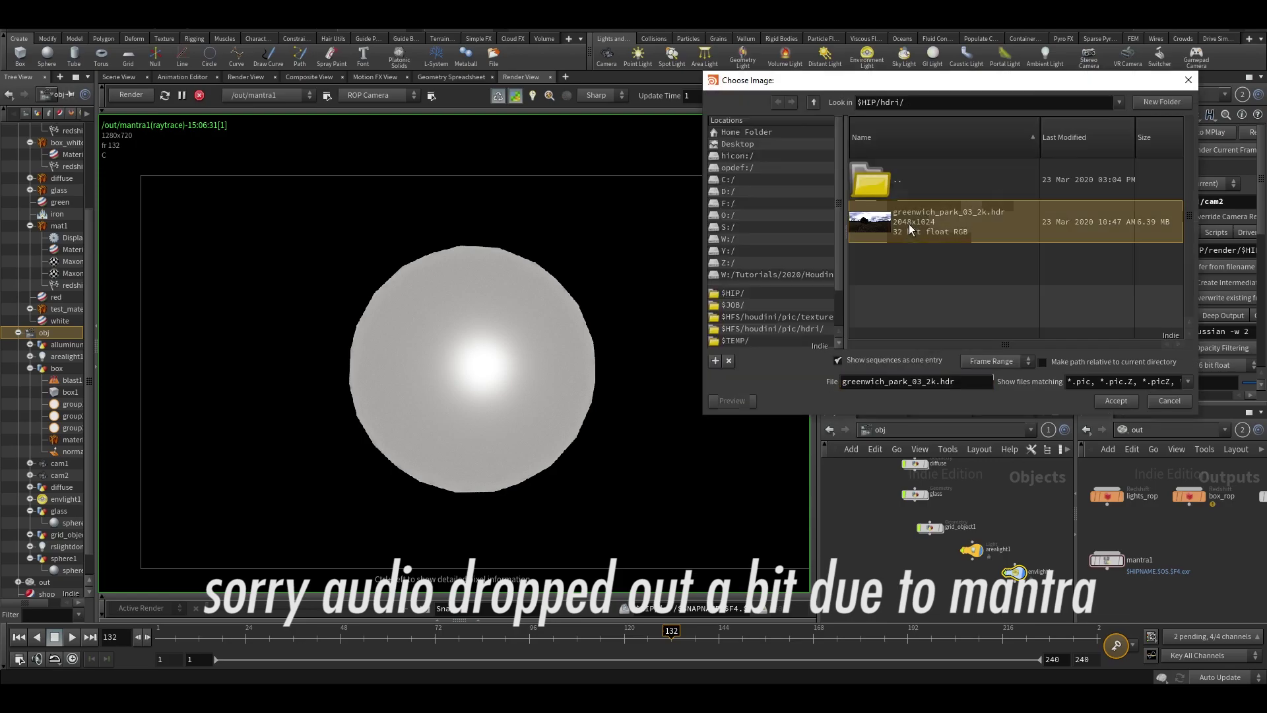
scroll(525, 334, "down", 2)
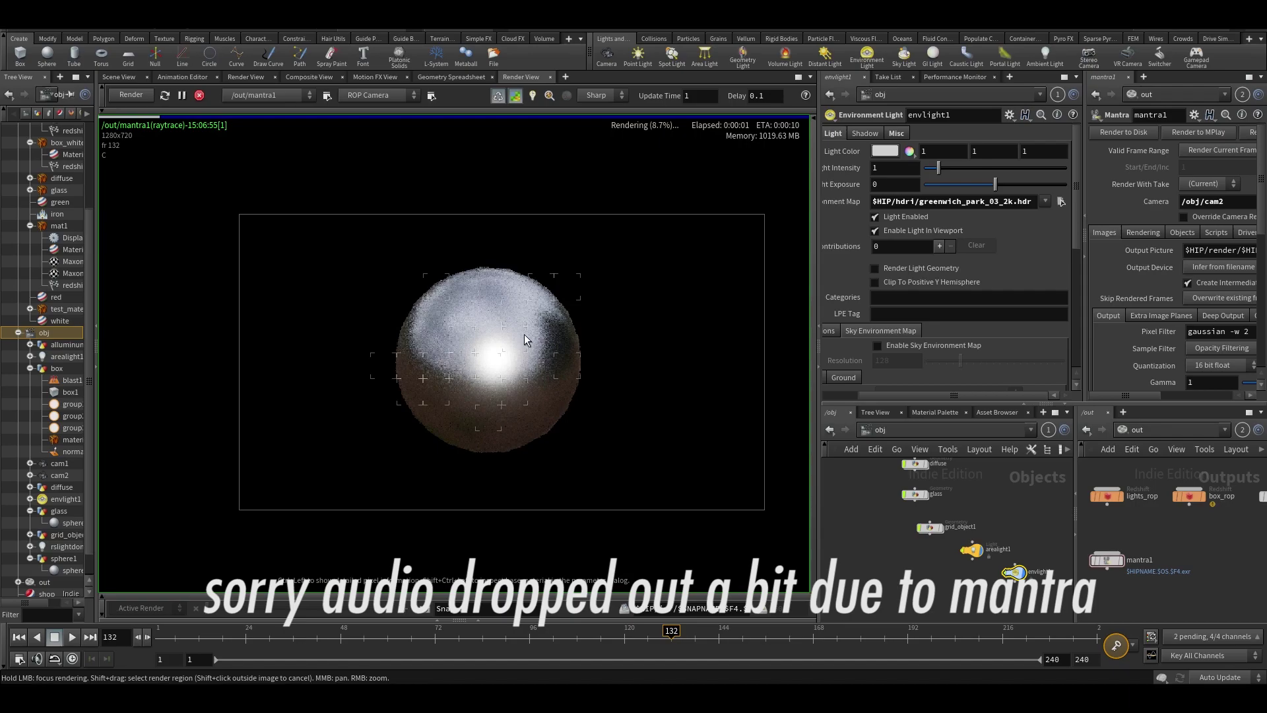
scroll(524, 334, "up", 2)
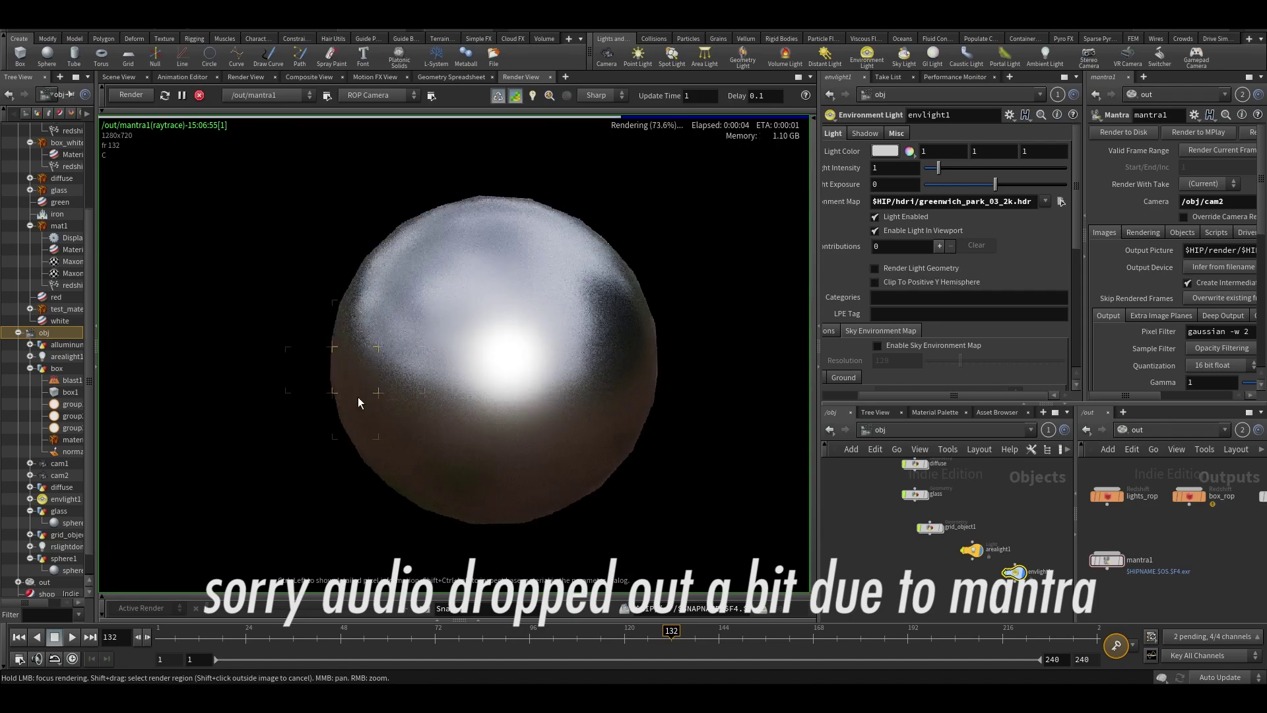
Enable Render Polygons As Subdivision (Mantra) on sphere1 and show mantra1's Rendering settings.
left_click(520, 462, "ctrl+shift")
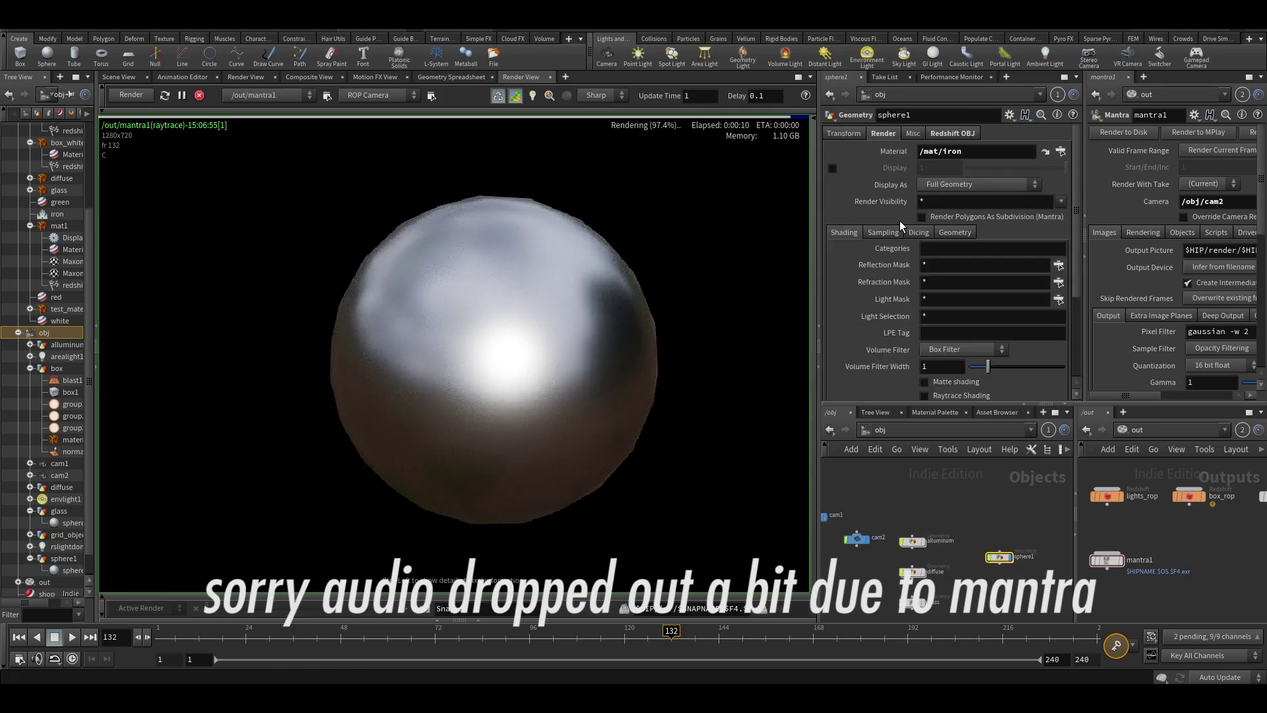
left_click(972, 218)
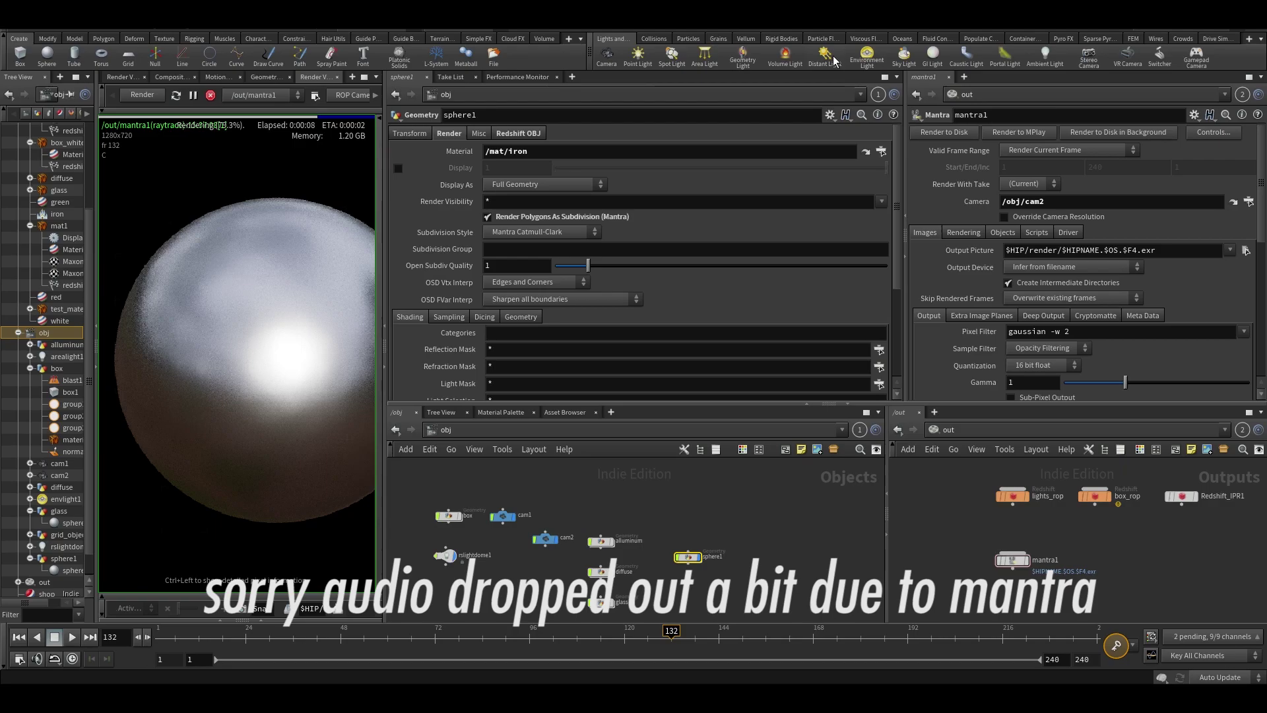
left_click(963, 233)
scroll(1038, 210, "down", 1)
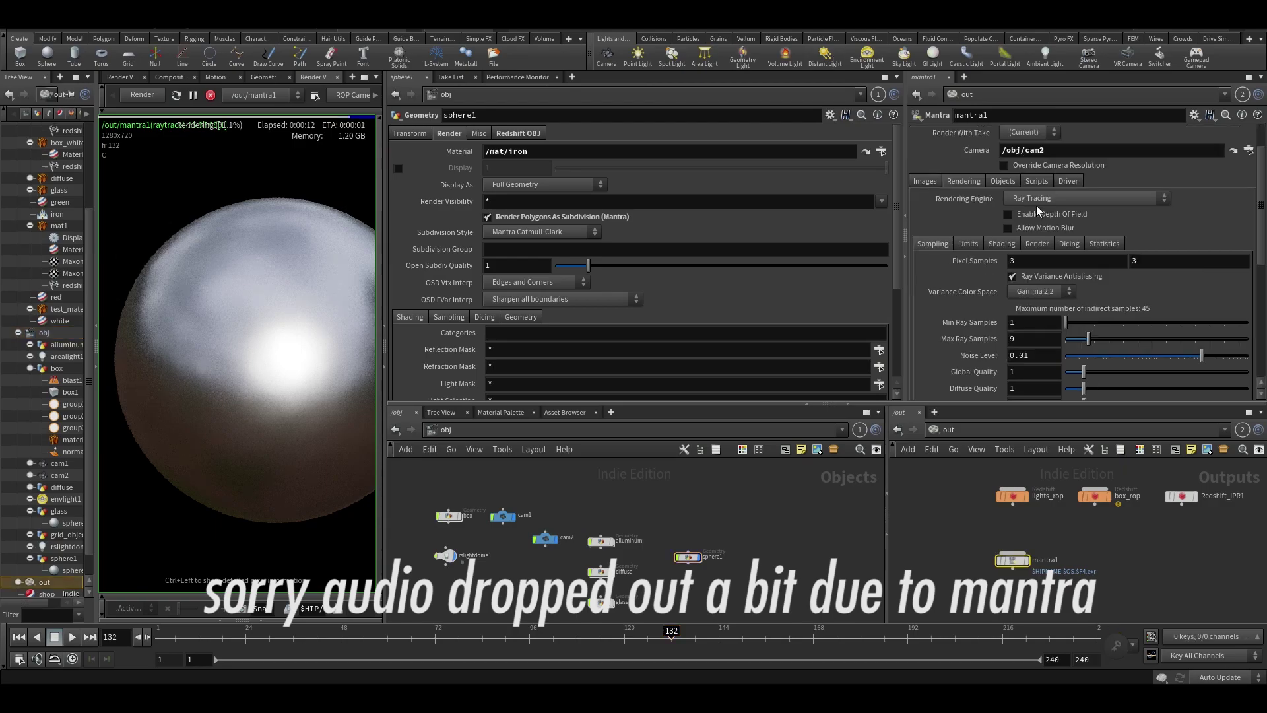
scroll(1037, 210, "down", 1)
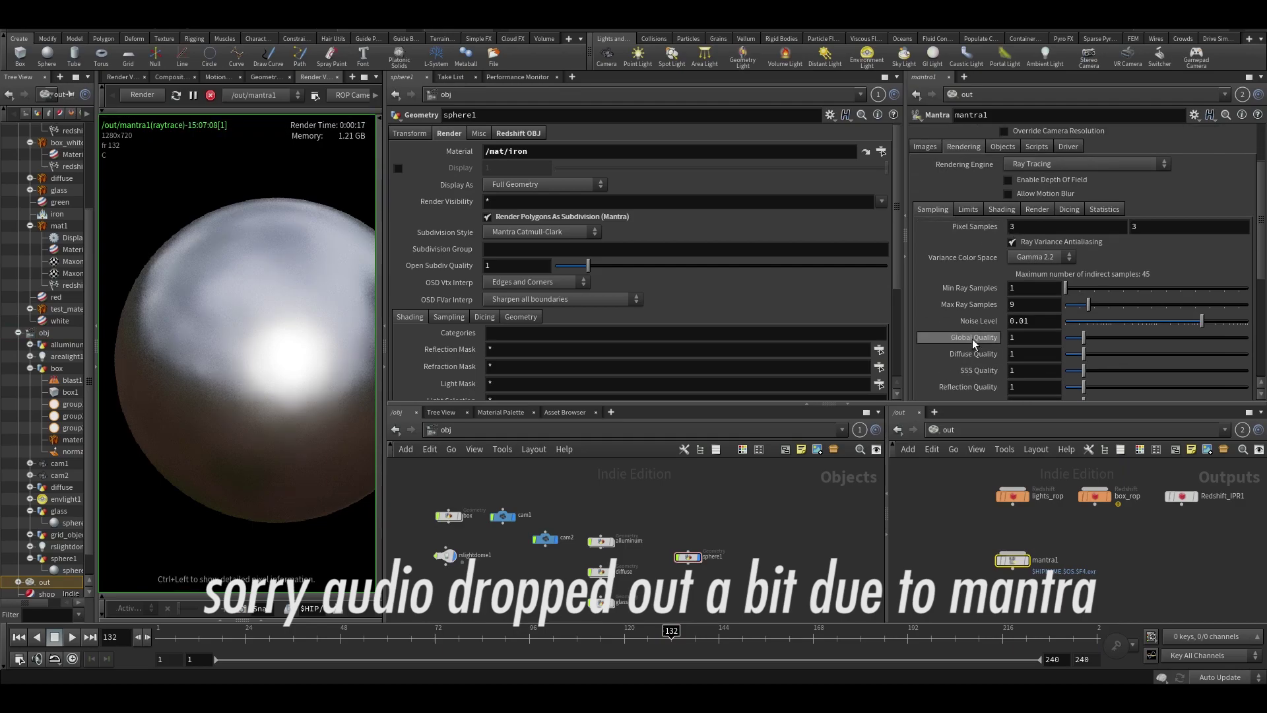
scroll(976, 345, "down", 2)
scroll(976, 345, "down", 1)
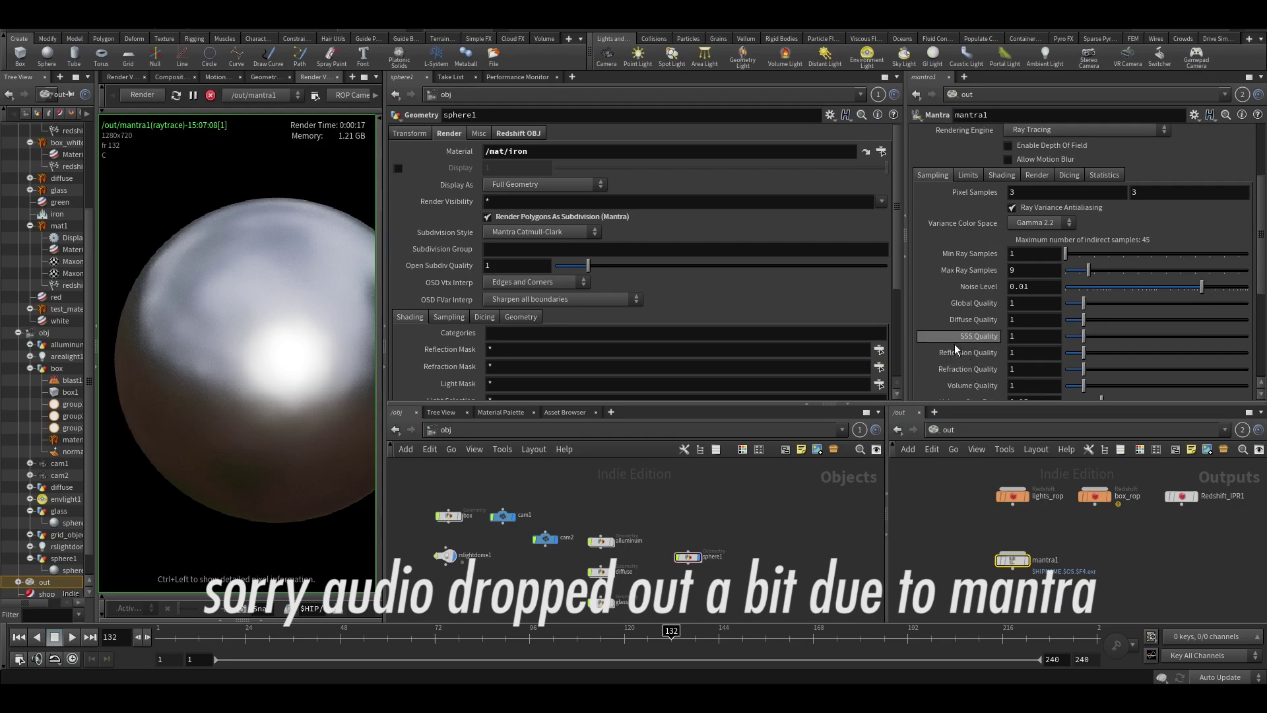
Drag the pane dividers to widen the parameter and network panes and enlarge the Render View.
left_click_drag(905, 330, 928, 330)
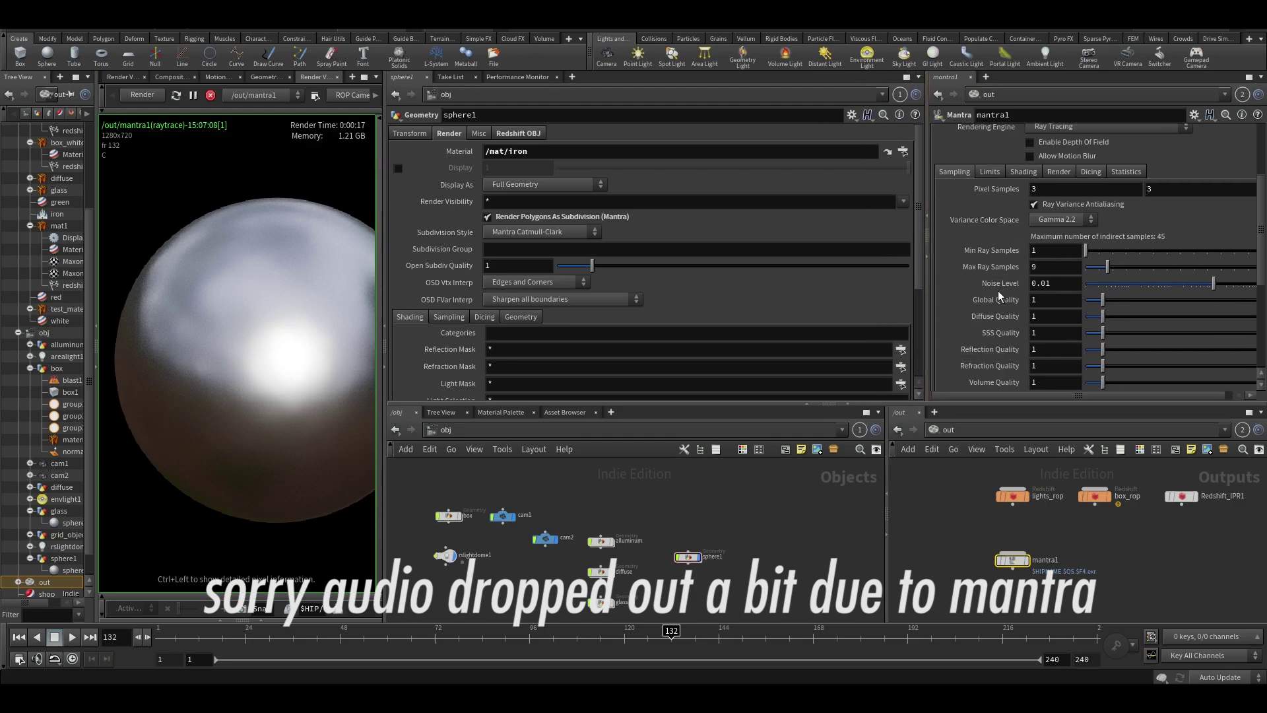
left_click_drag(886, 528, 950, 502)
left_click_drag(927, 380, 964, 380)
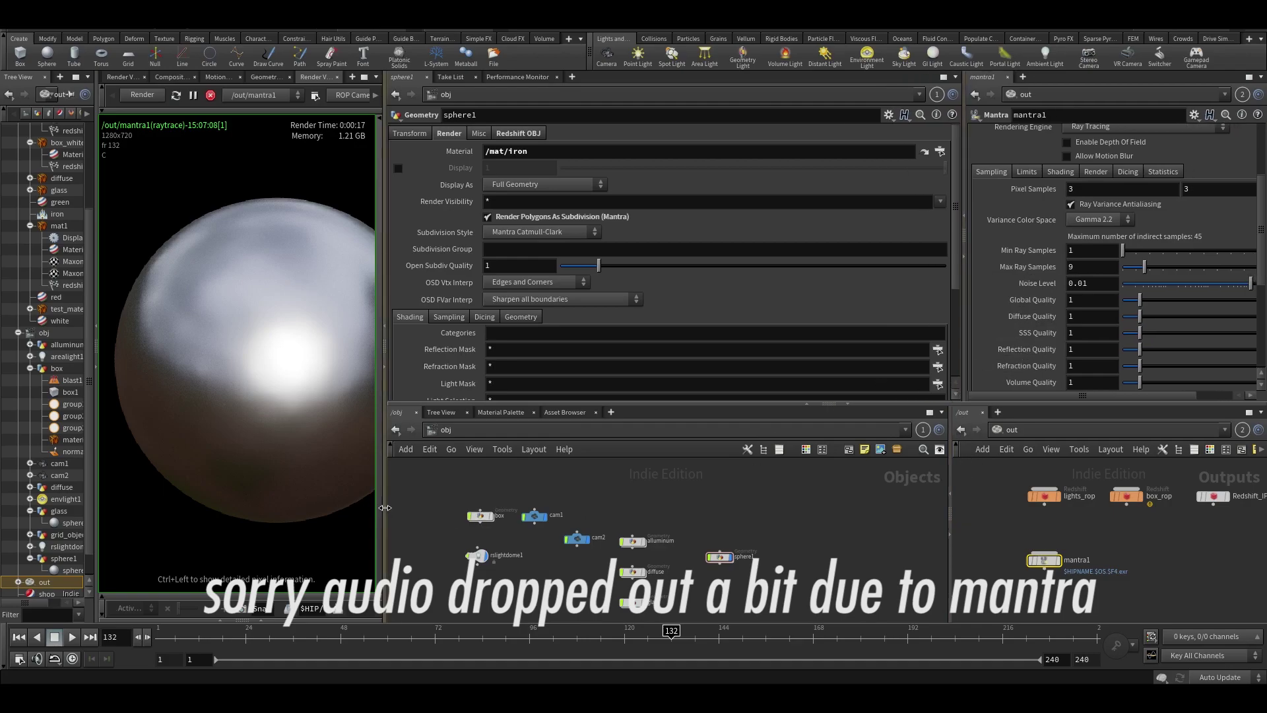
left_click_drag(385, 518, 864, 538)
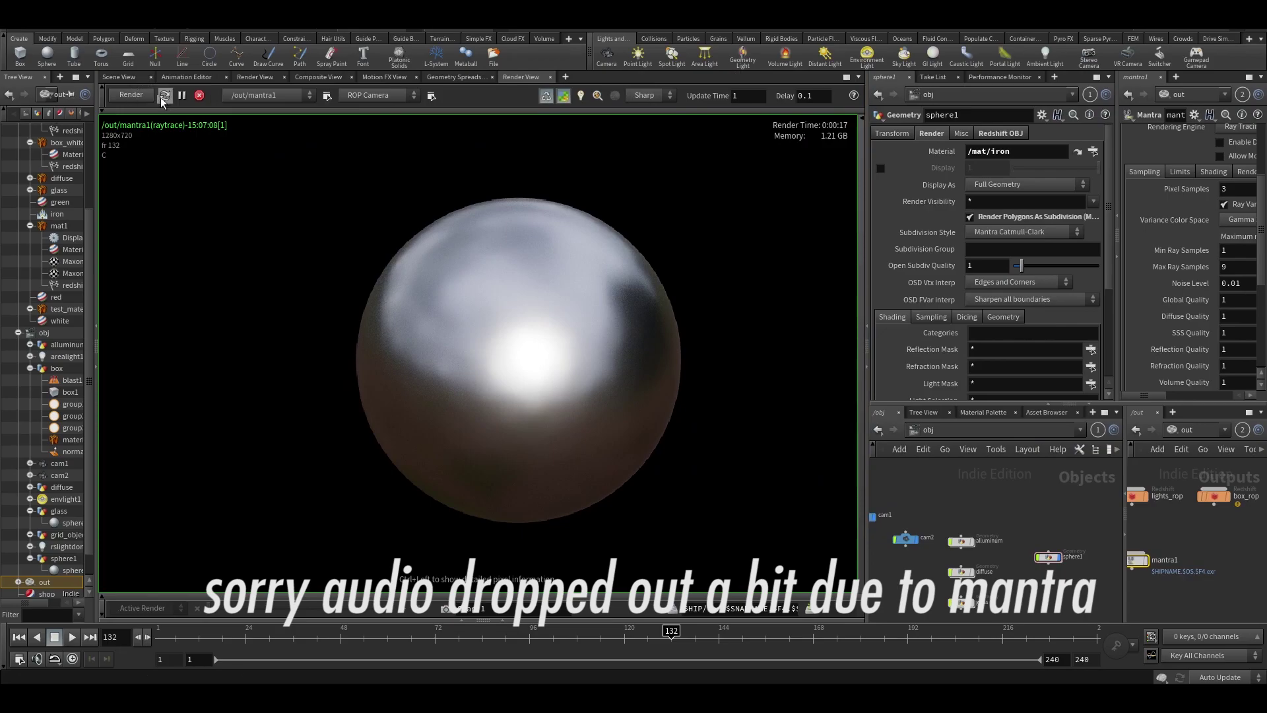
Add a Grid object in /obj and lower it to Y -1.32582 beneath the iron sphere.
left_click(119, 76)
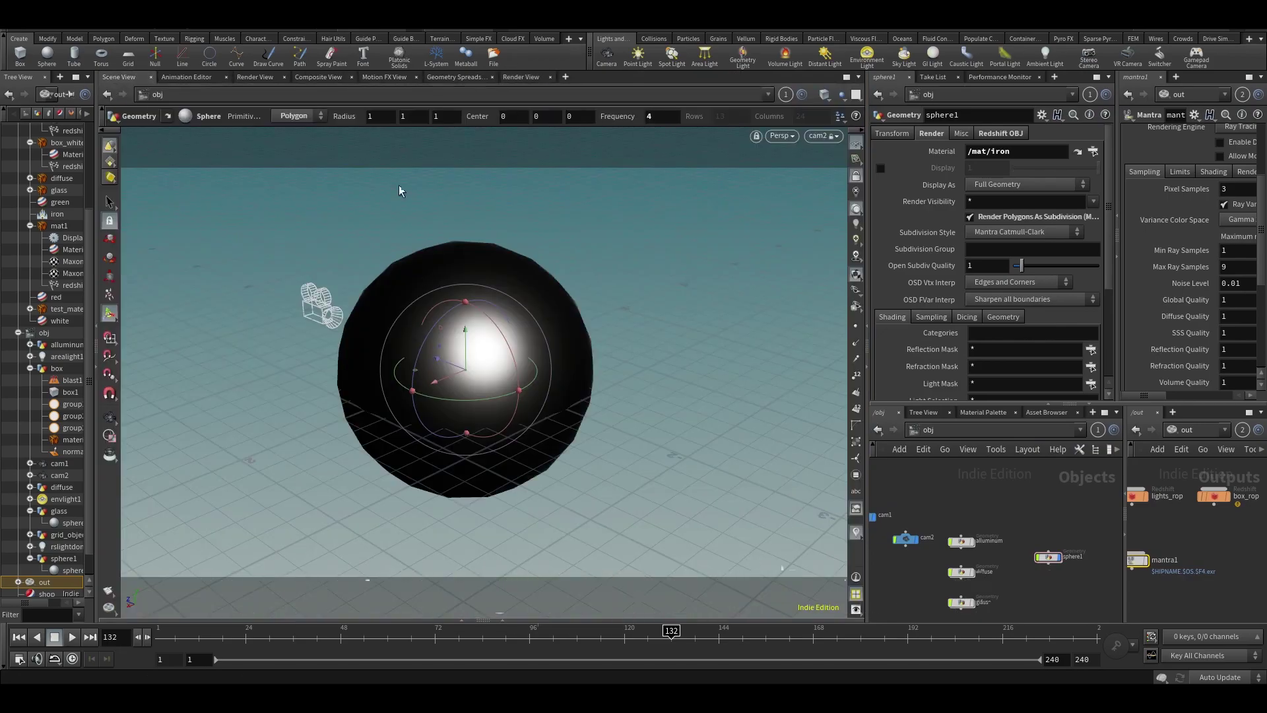
middle_click_drag(910, 548, 1082, 557)
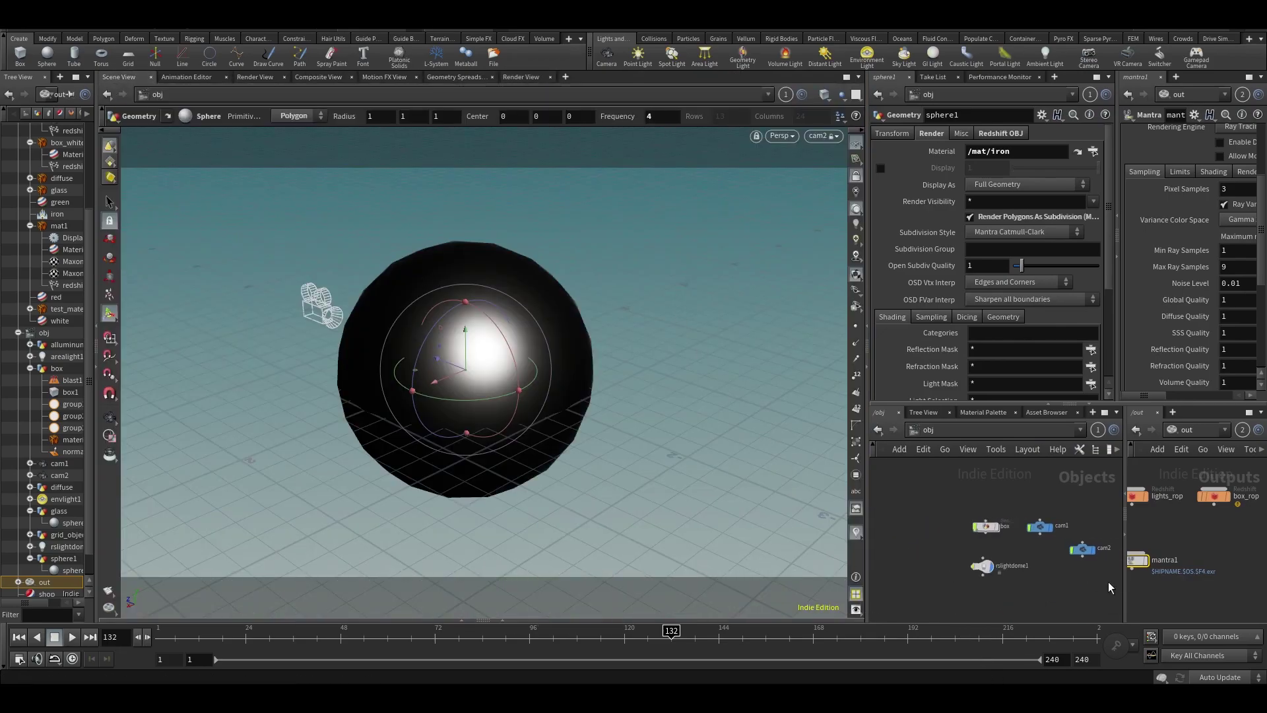
middle_click_drag(997, 536, 967, 558)
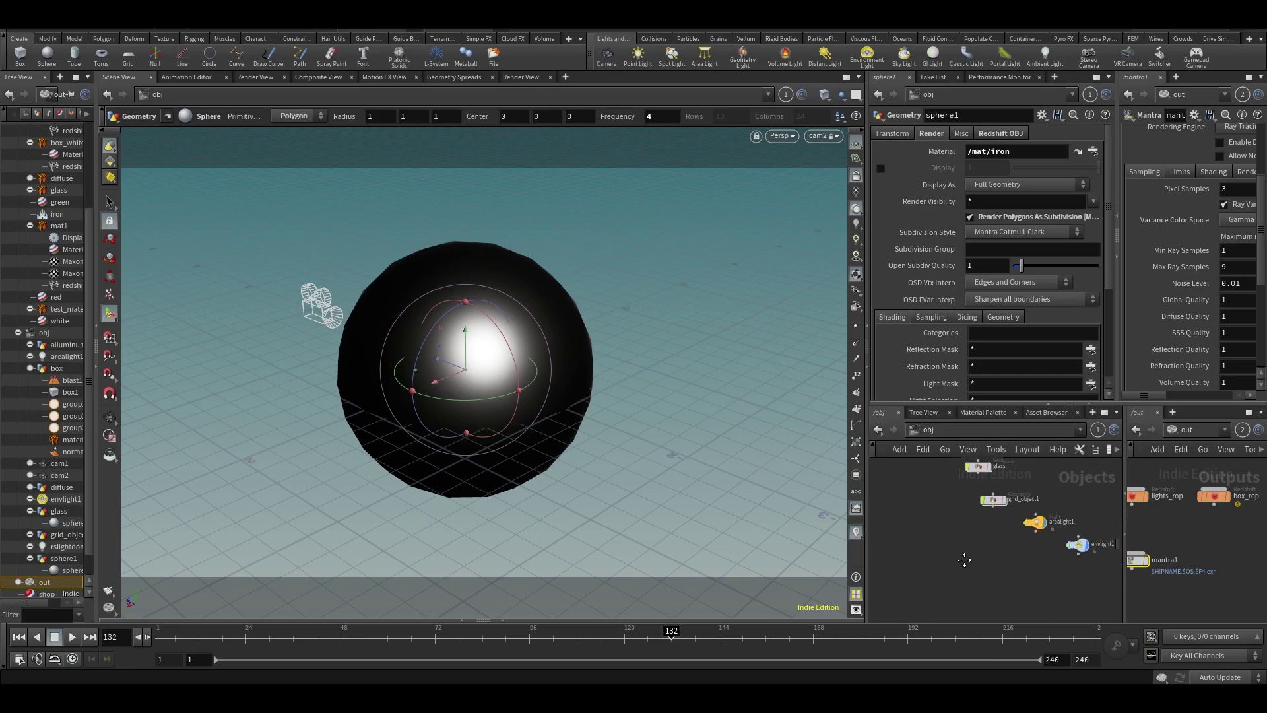
key("Tab")
type("g")
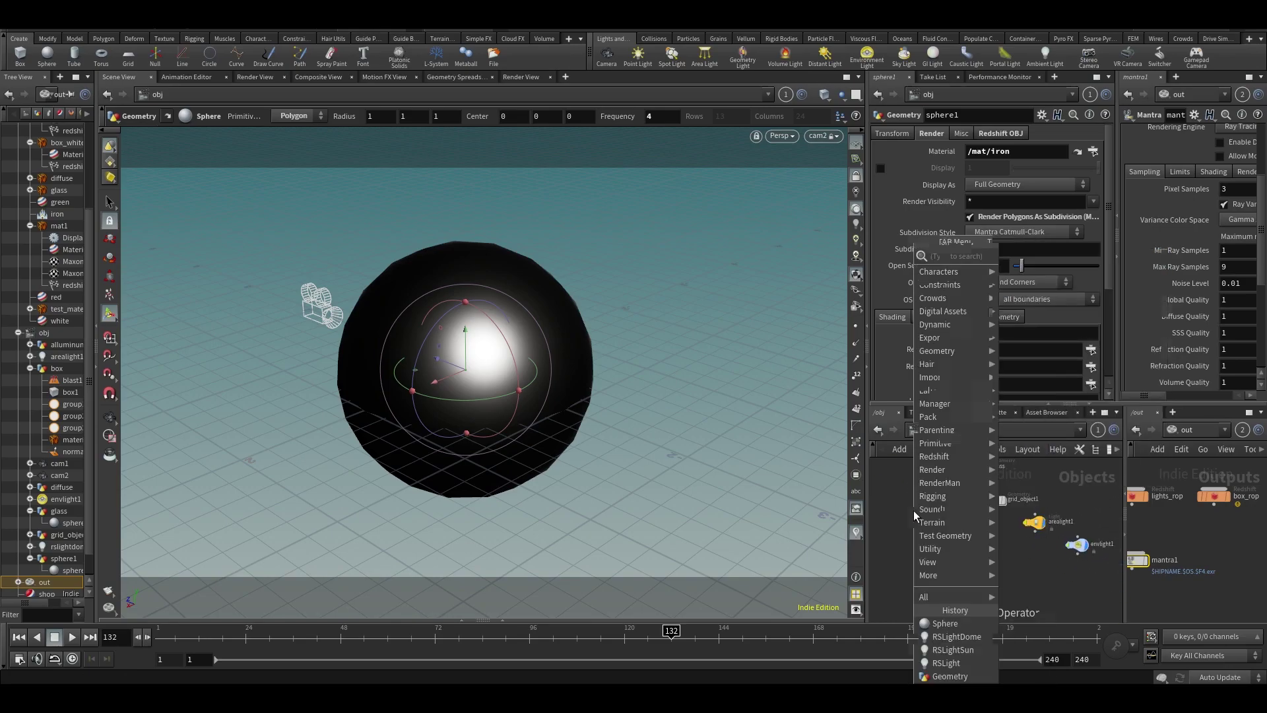
type("r")
left_click(914, 510)
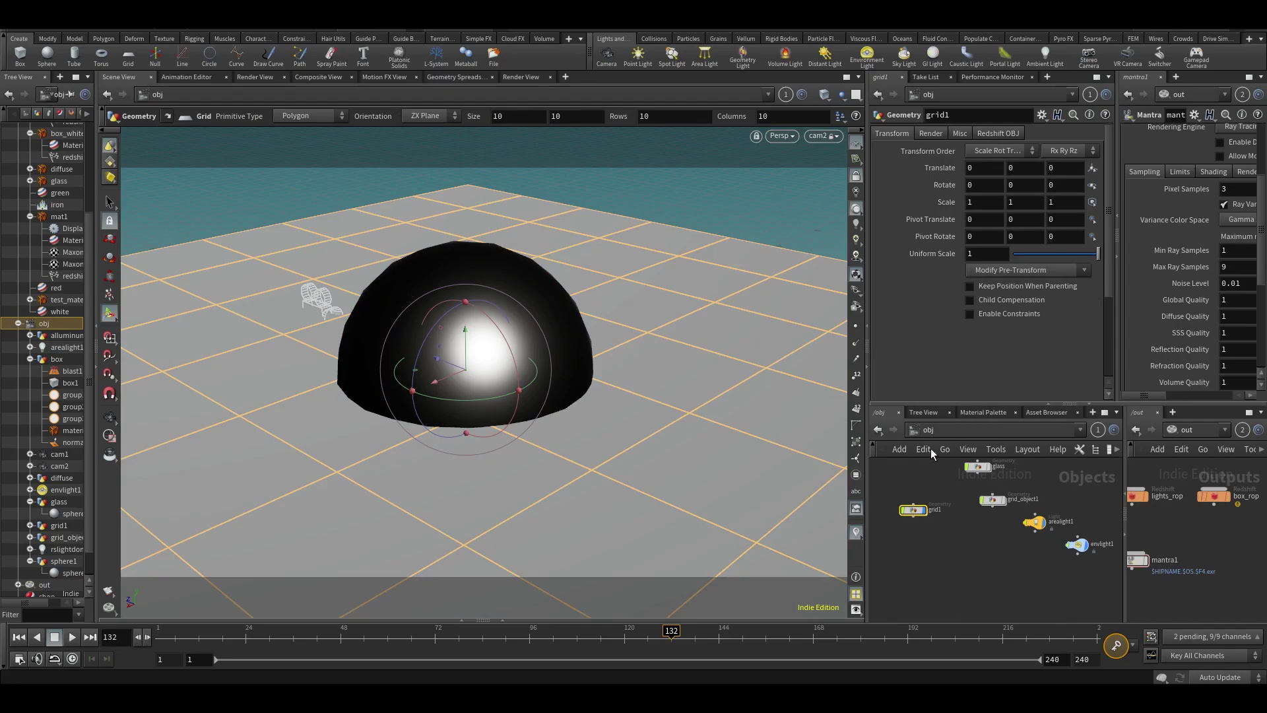
left_click_drag(479, 343, 476, 515)
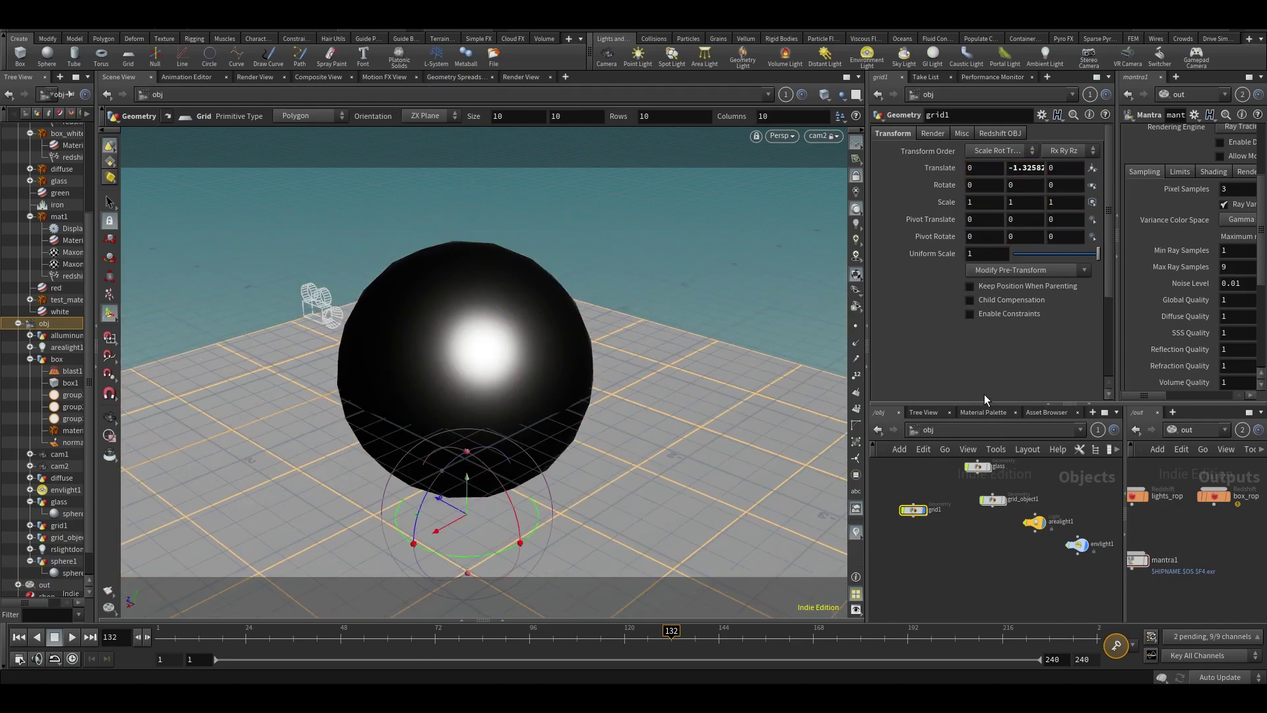
left_click(983, 412)
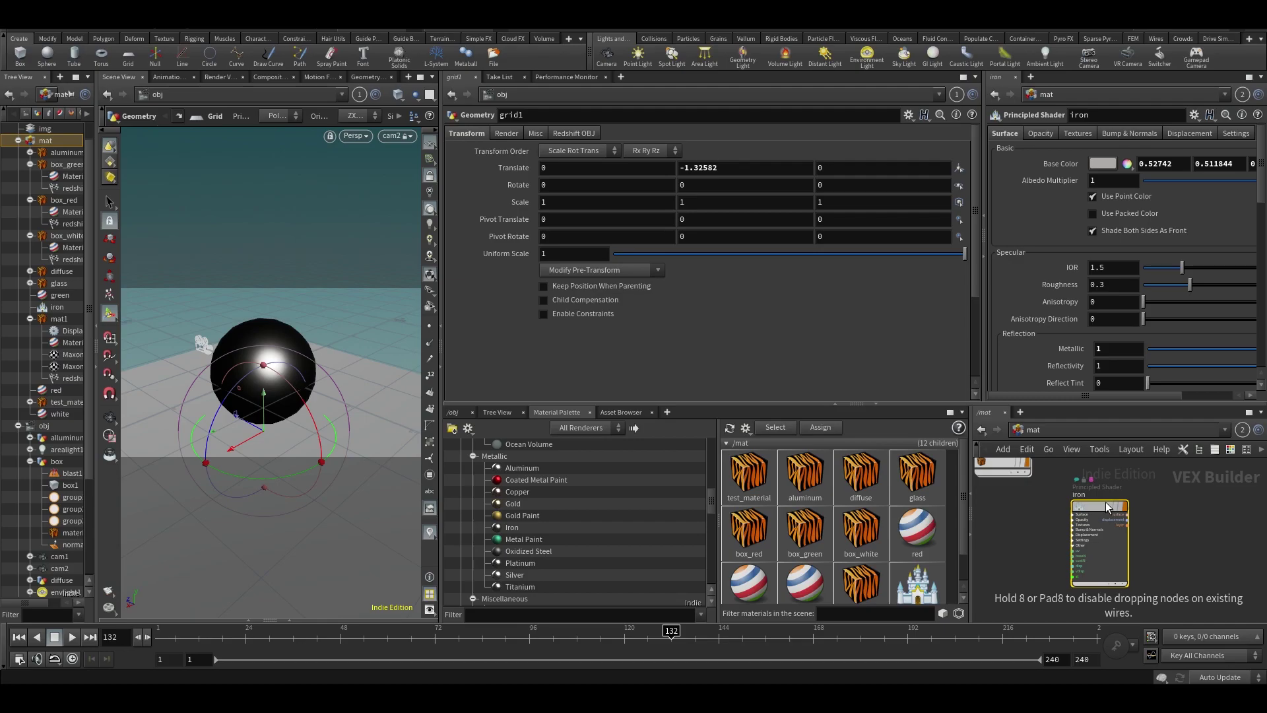
Add principledshader1 with a red base colour and switch the network pane to /mat.
left_click(1108, 507)
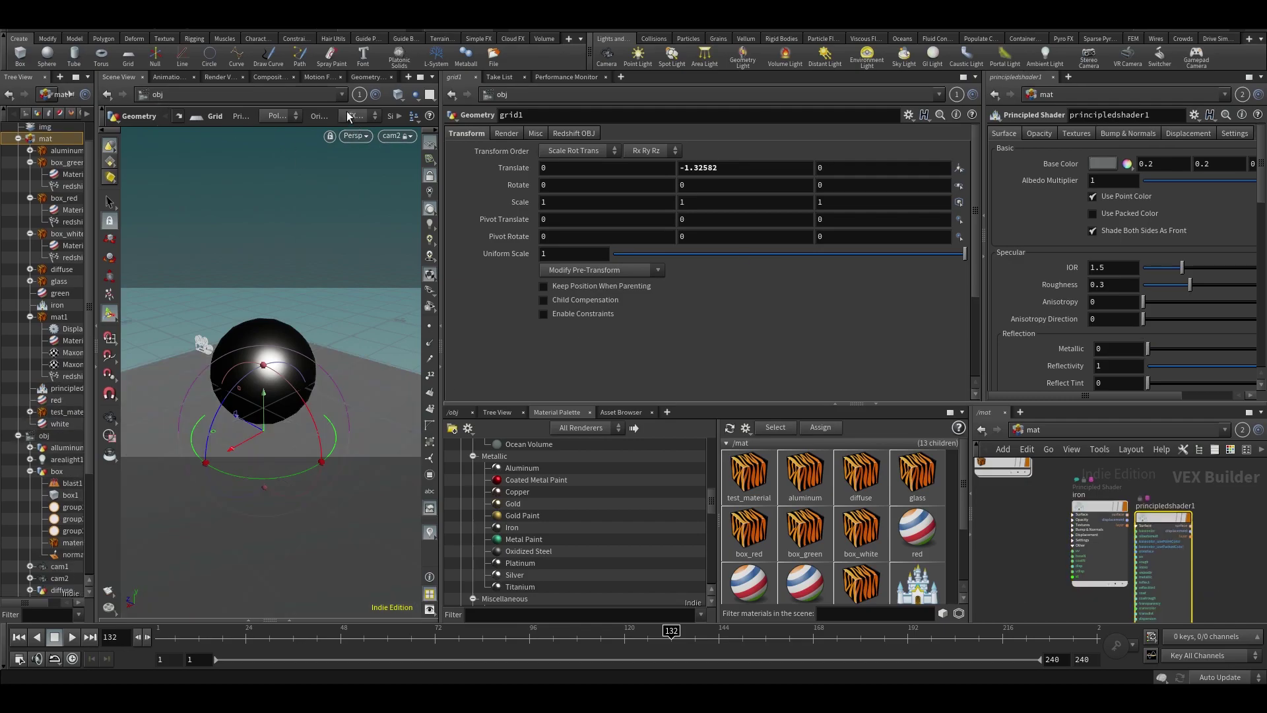
left_click_drag(441, 177, 631, 176)
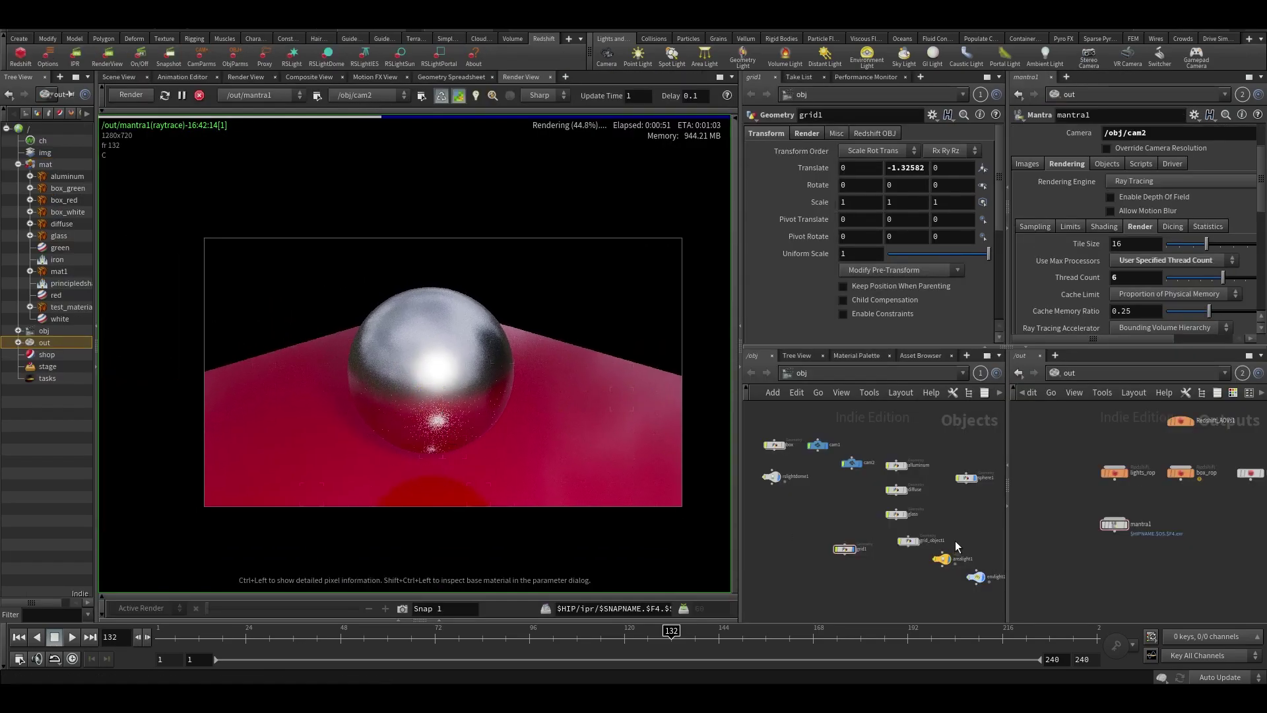
scroll(958, 547, "up", 2)
left_click(1070, 375)
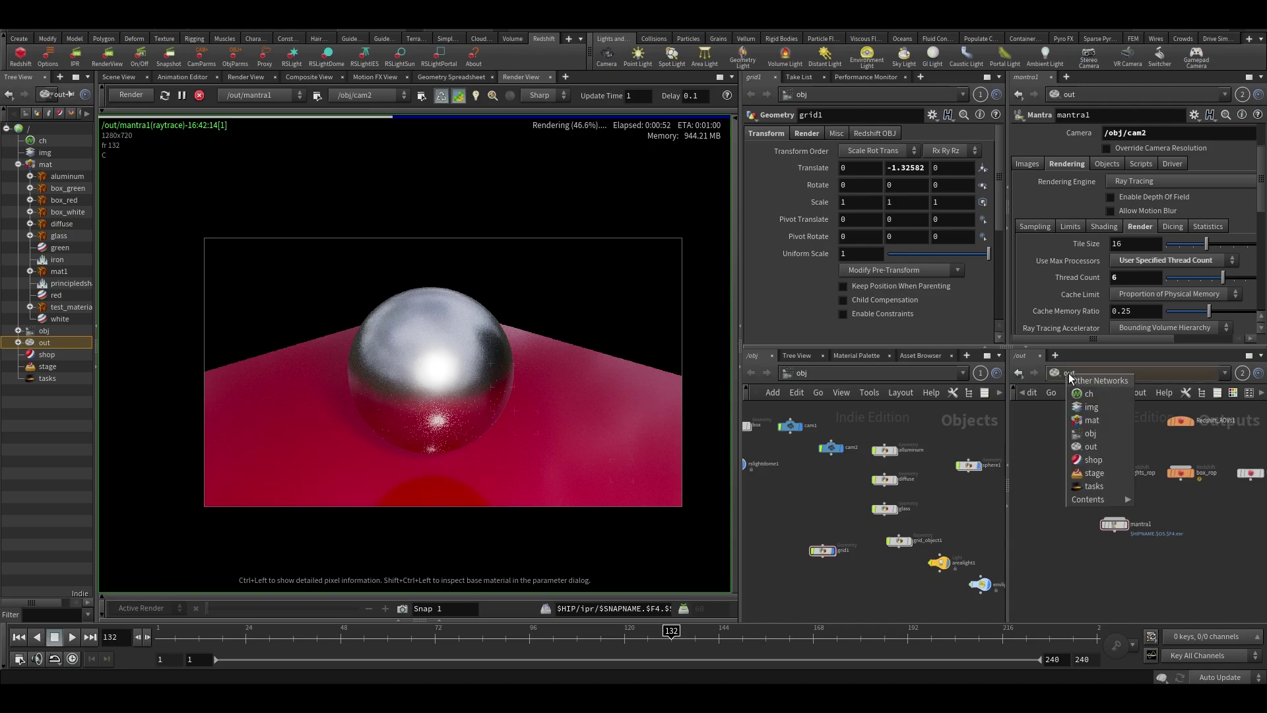
left_click(1097, 413)
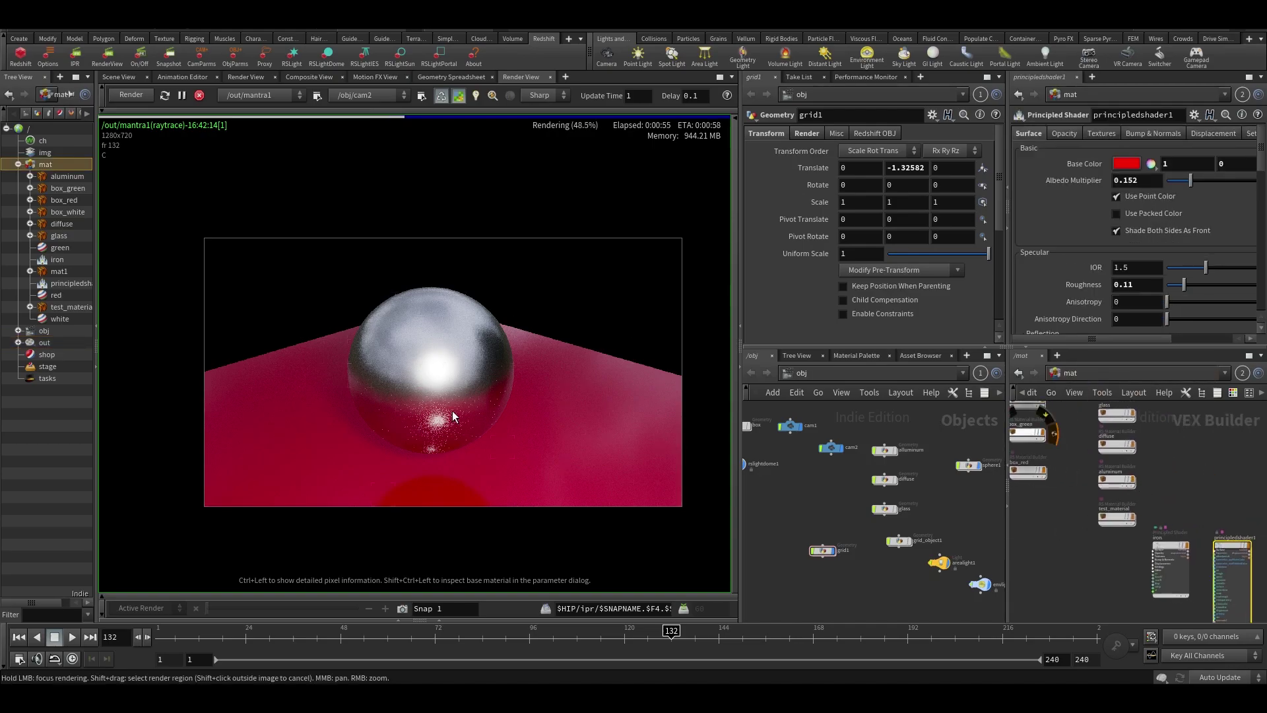
scroll(498, 430, "down", 1)
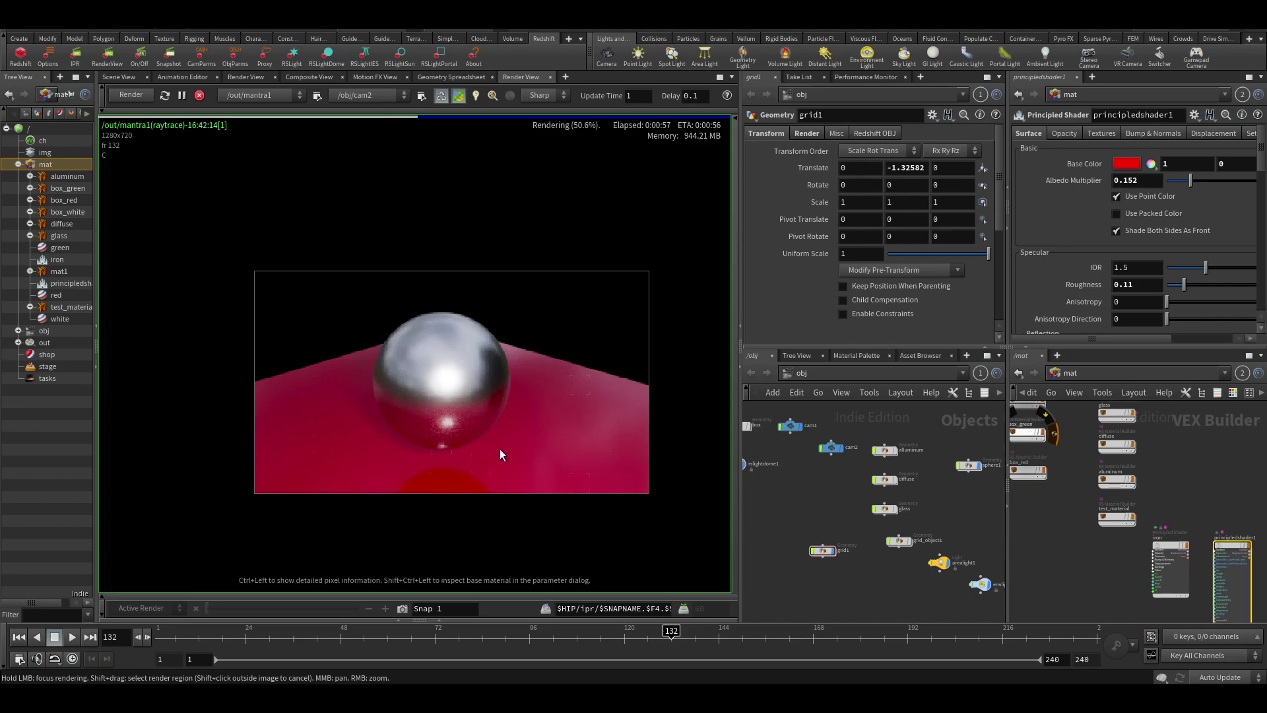
scroll(396, 426, "up", 1)
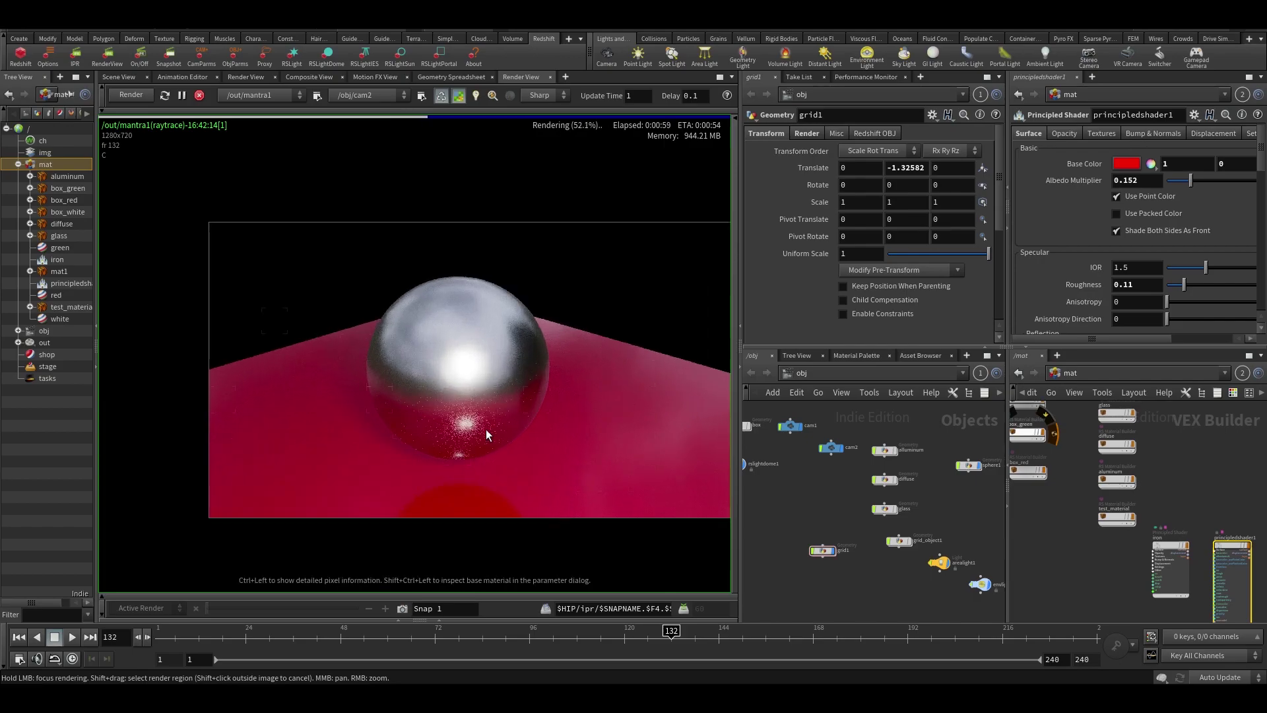
scroll(410, 431, "up", 1)
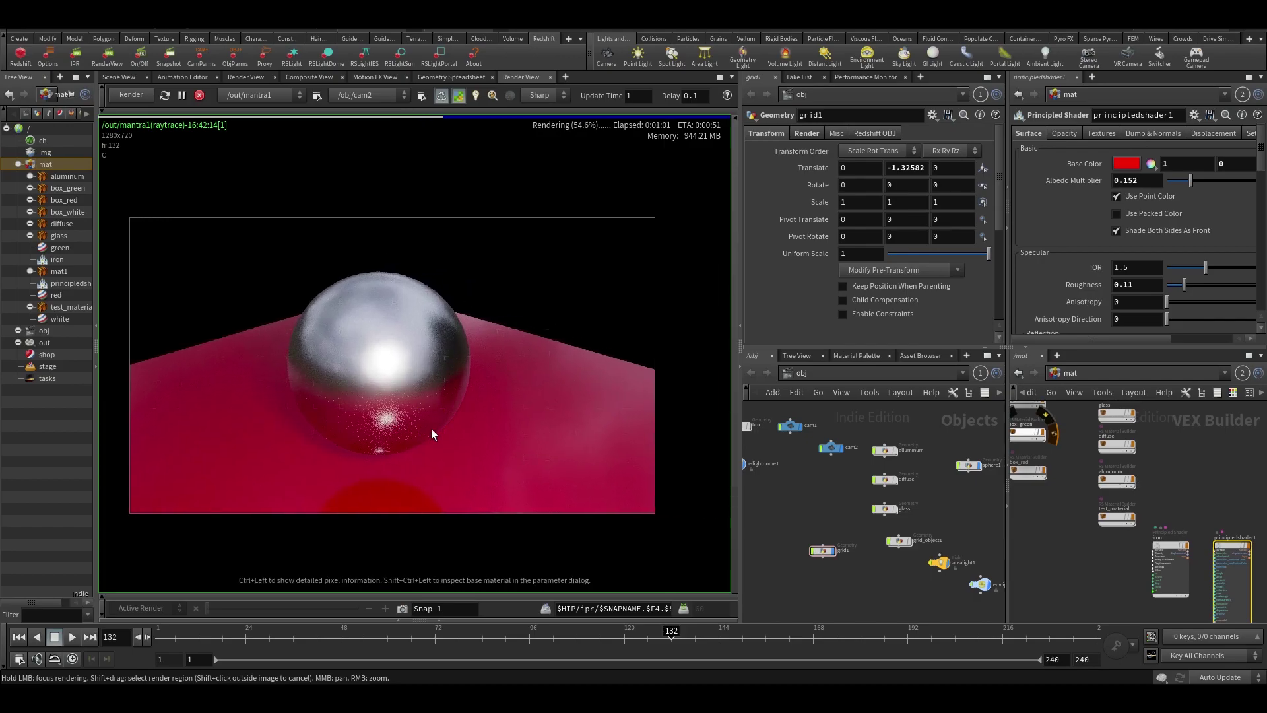